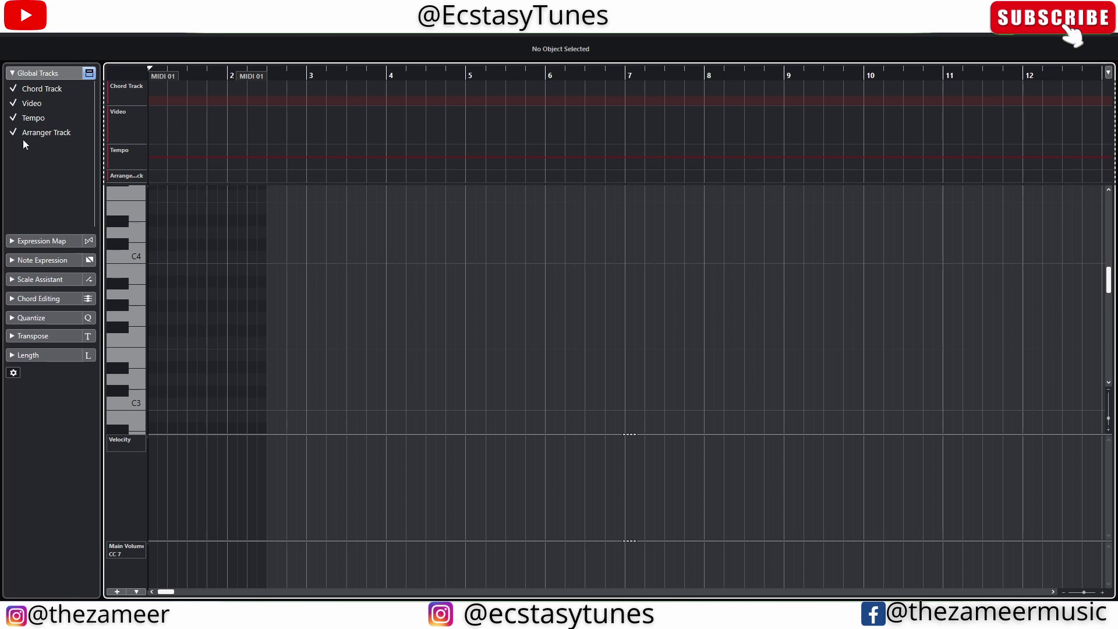
Hide the Chord Track, Video, Tempo and Arranger Track in the Key Editor and collapse the Global Tracks section.
click(13, 89)
click(13, 103)
click(13, 118)
click(13, 133)
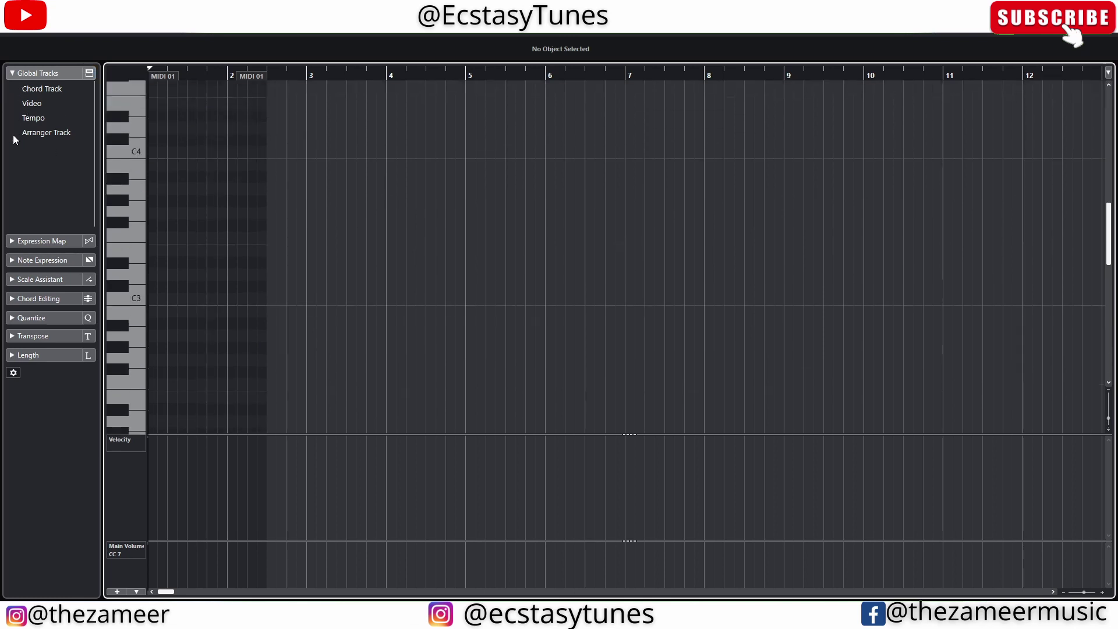
click(43, 73)
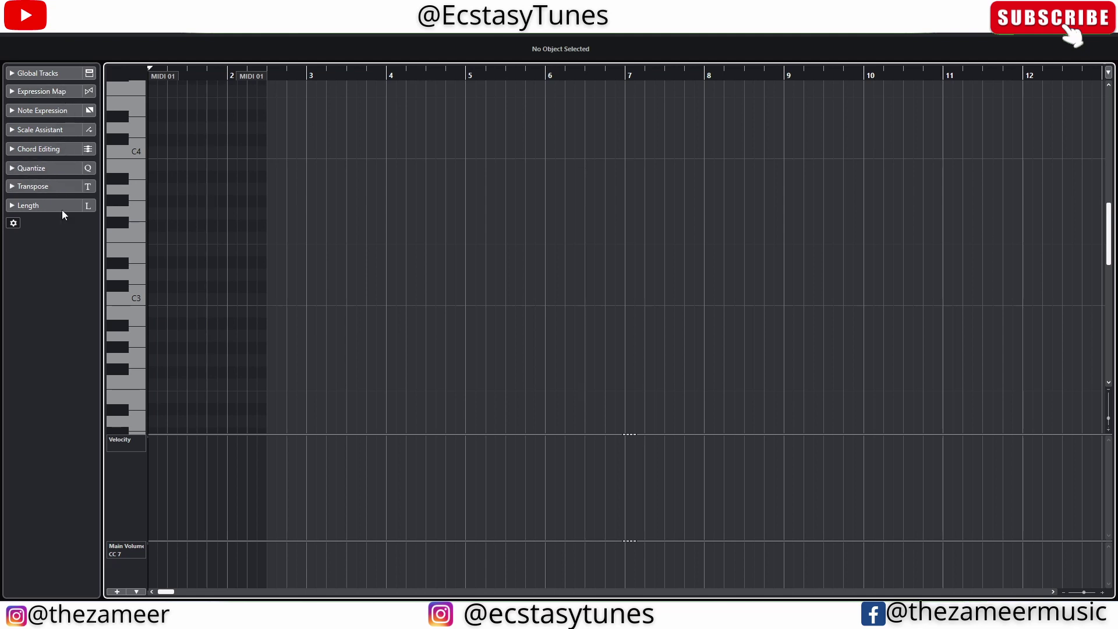
Look through the Expression Map and Note Expression sections of the Key Editor and leave both collapsed.
click(53, 92)
click(44, 90)
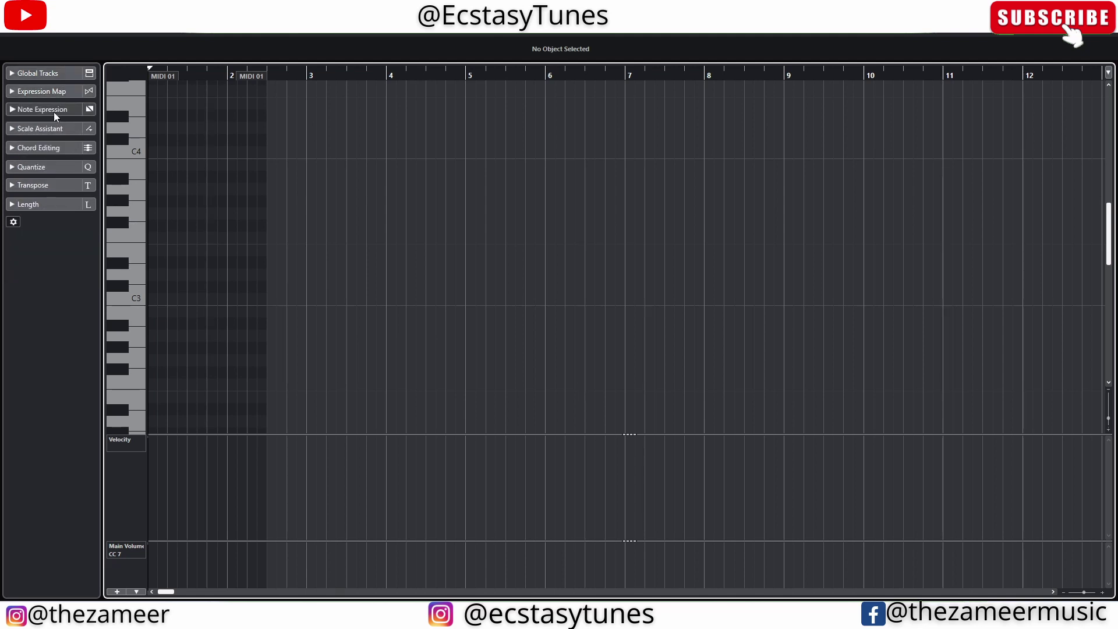
click(53, 110)
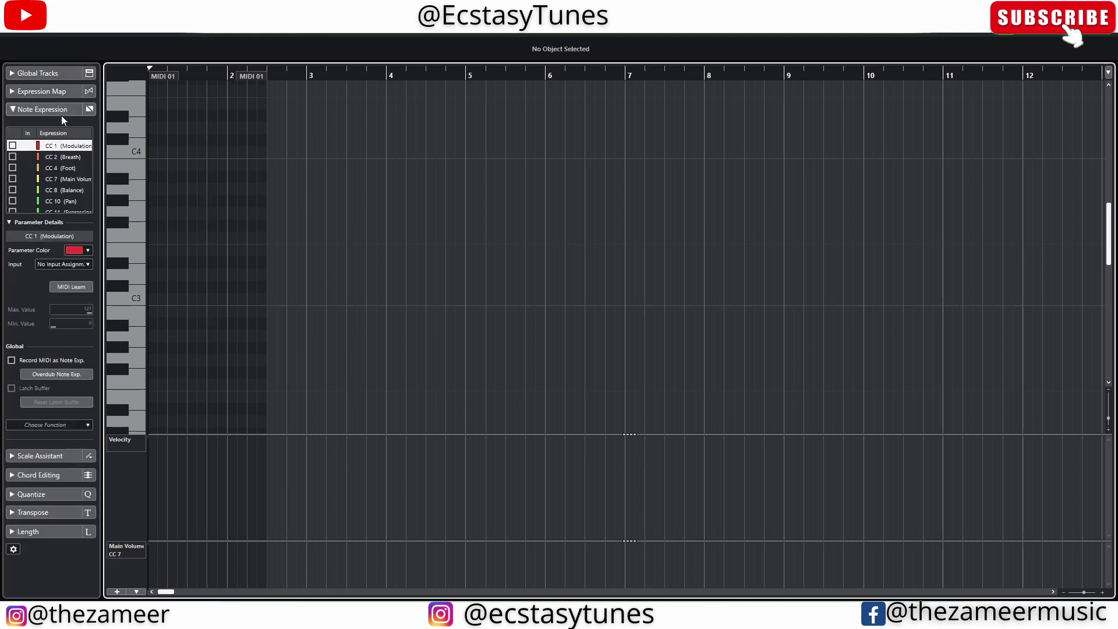
click(60, 112)
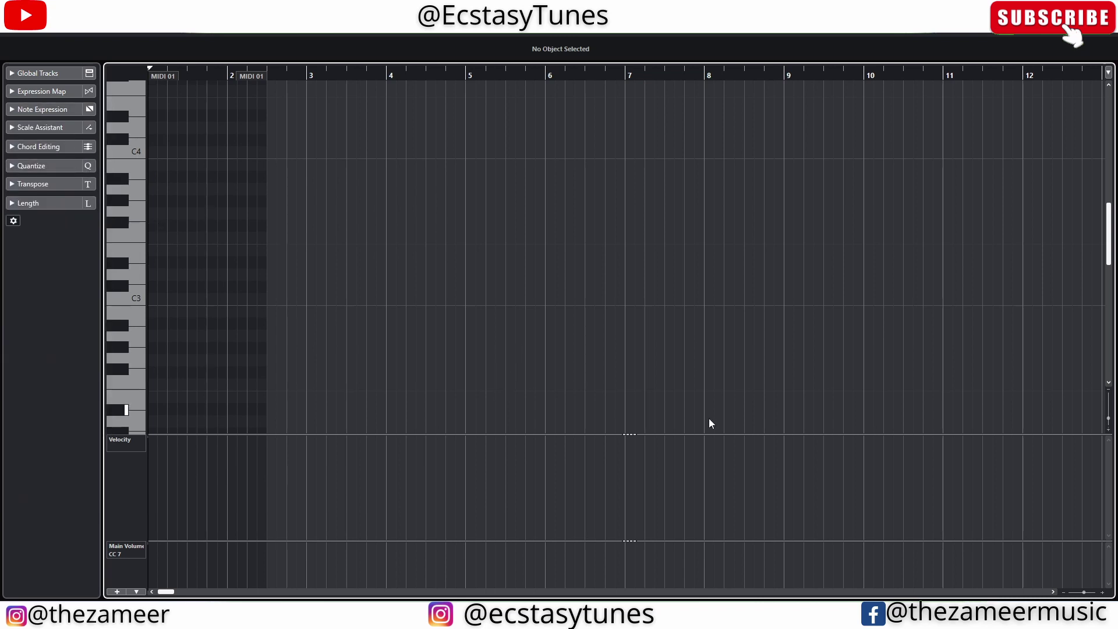
Switch to Studio One and open the Bass part in a detached, enlarged note editor.
click(582, 553)
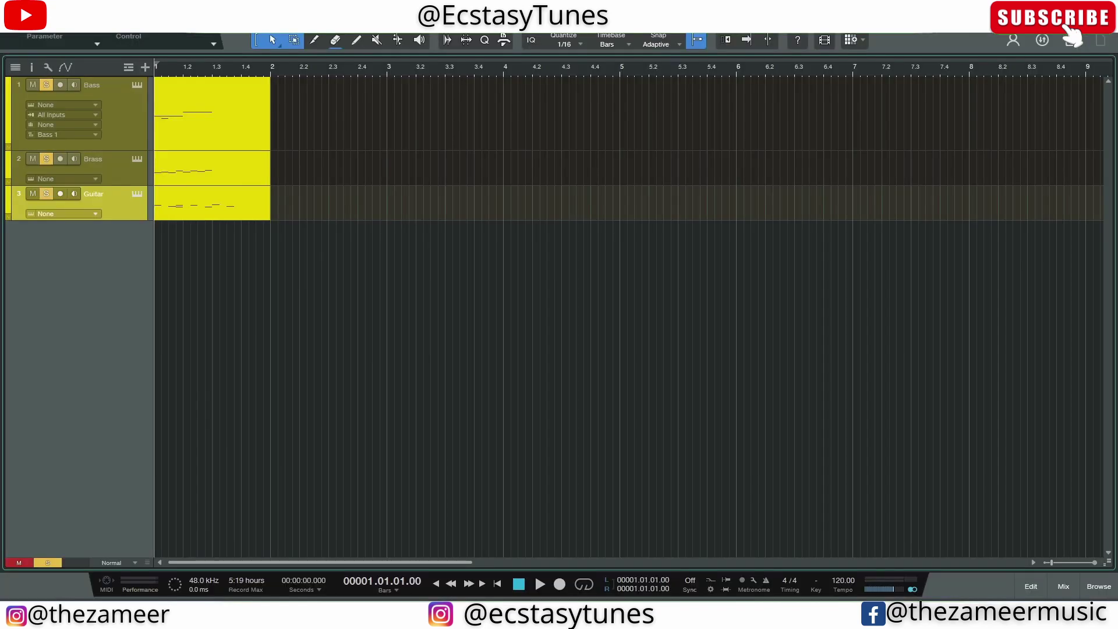
click(256, 139)
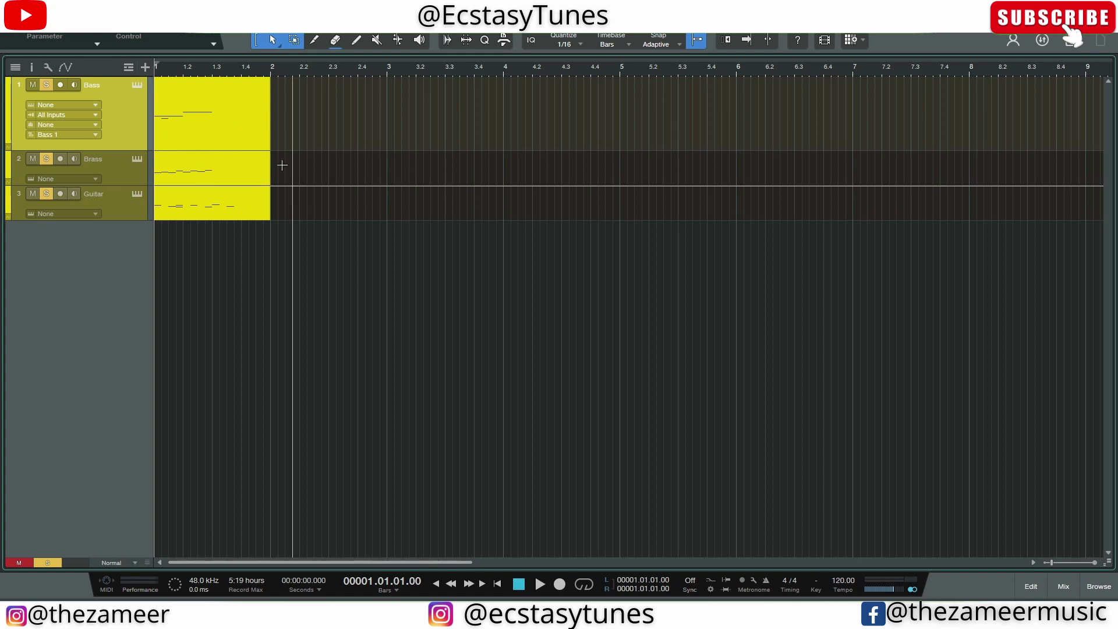
double_click(212, 140)
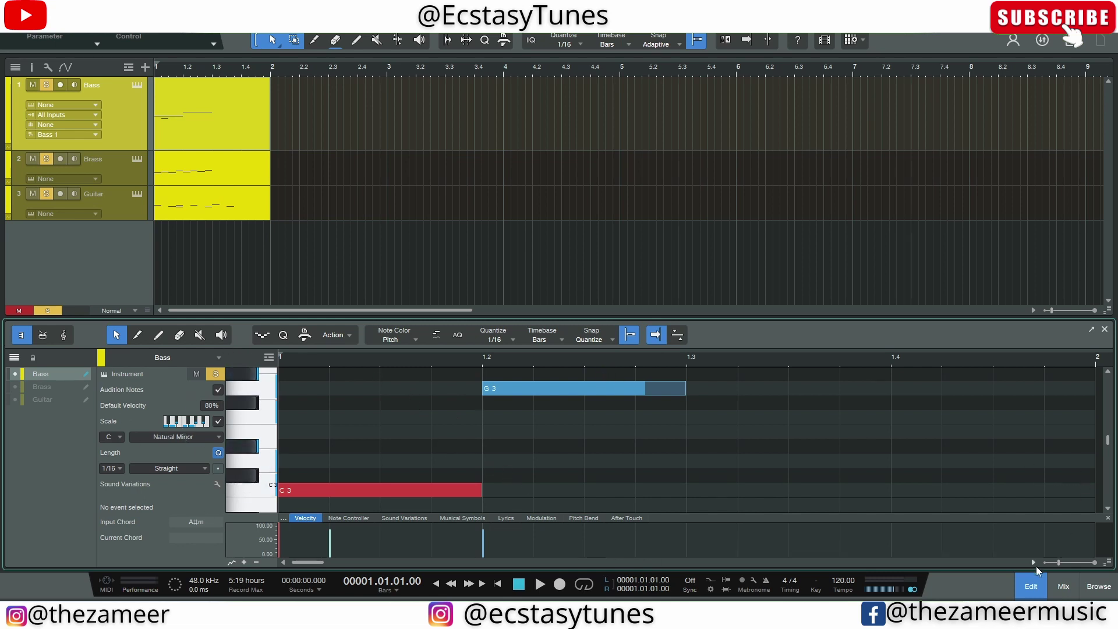
click(1093, 332)
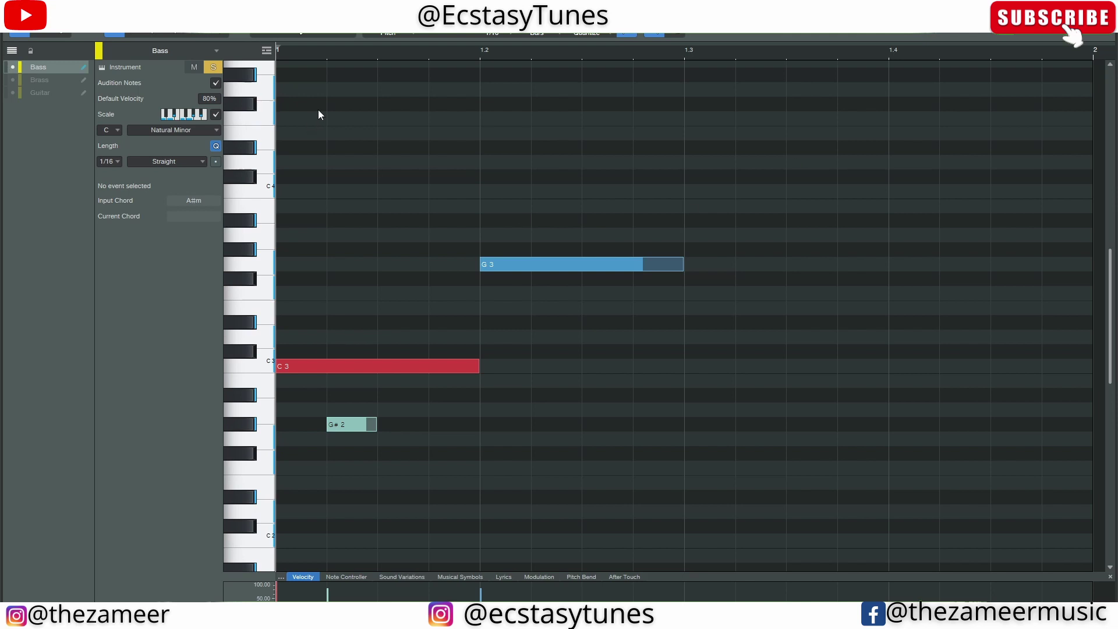
drag(735, 241, 290, 475)
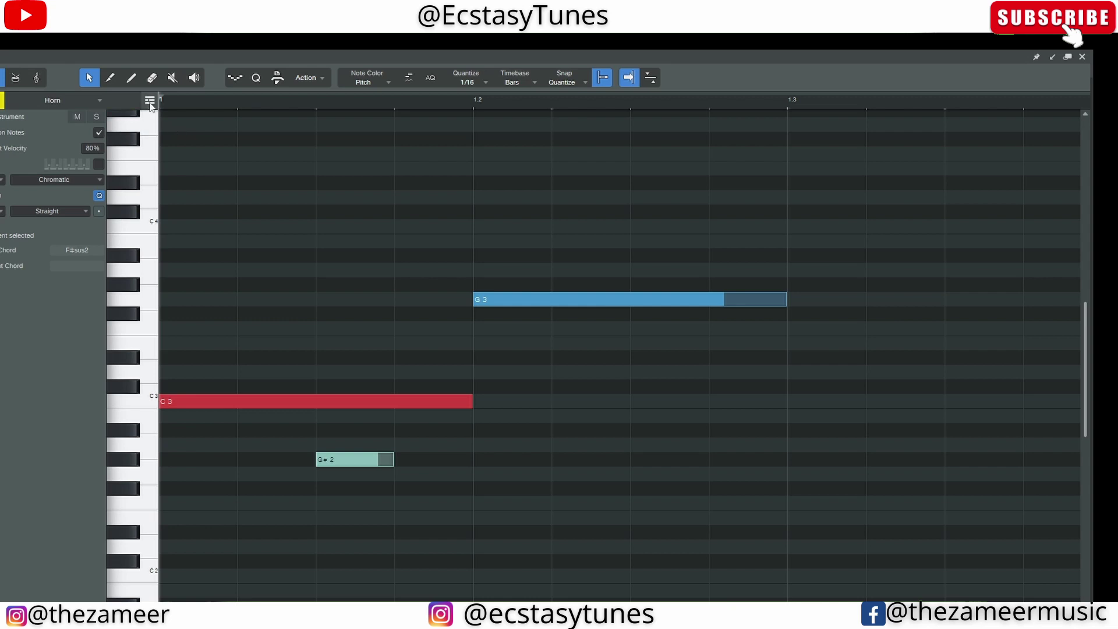
Show the Marker and Arranger tracks above the notes of the Horn part.
click(150, 103)
click(185, 121)
click(150, 100)
click(175, 136)
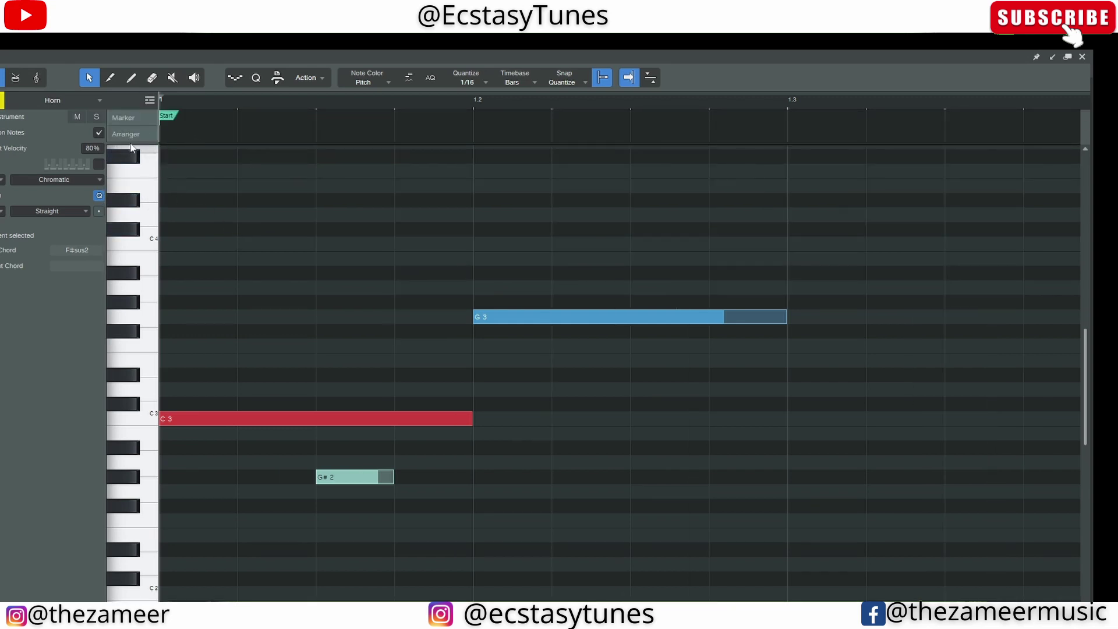
click(150, 100)
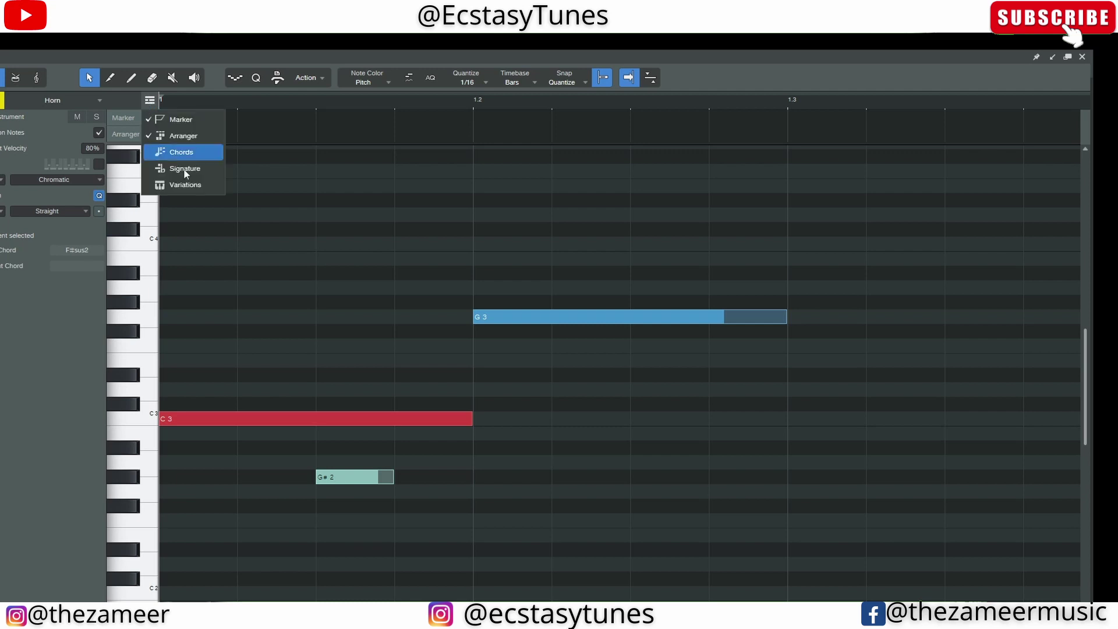
click(422, 177)
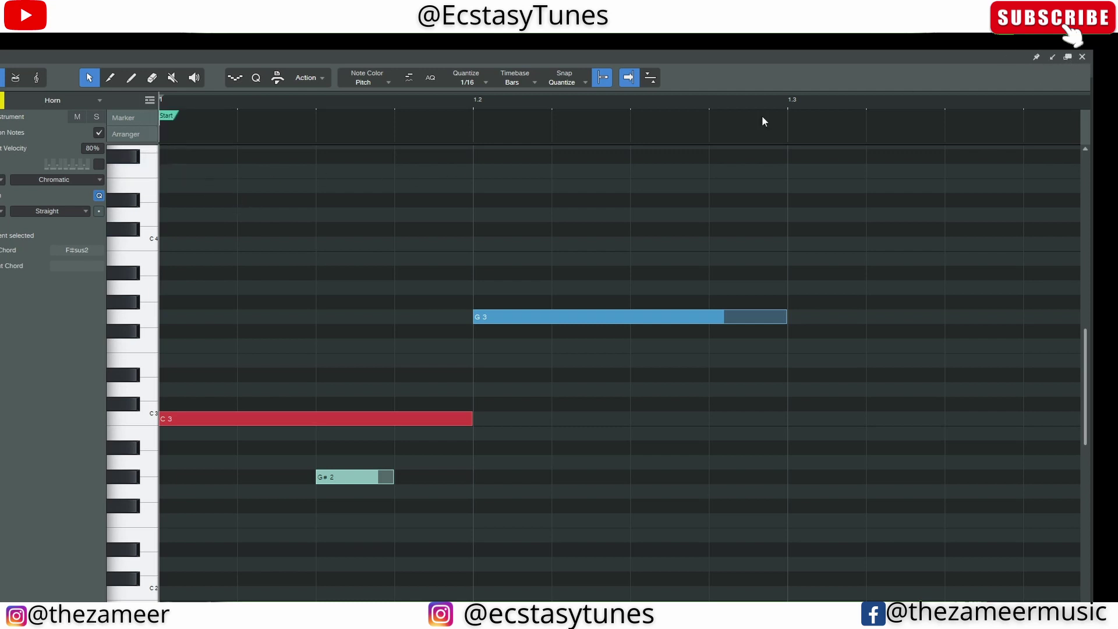
Compare the global tracks offered in the song's arrangement view with those offered in the note editor.
click(1066, 58)
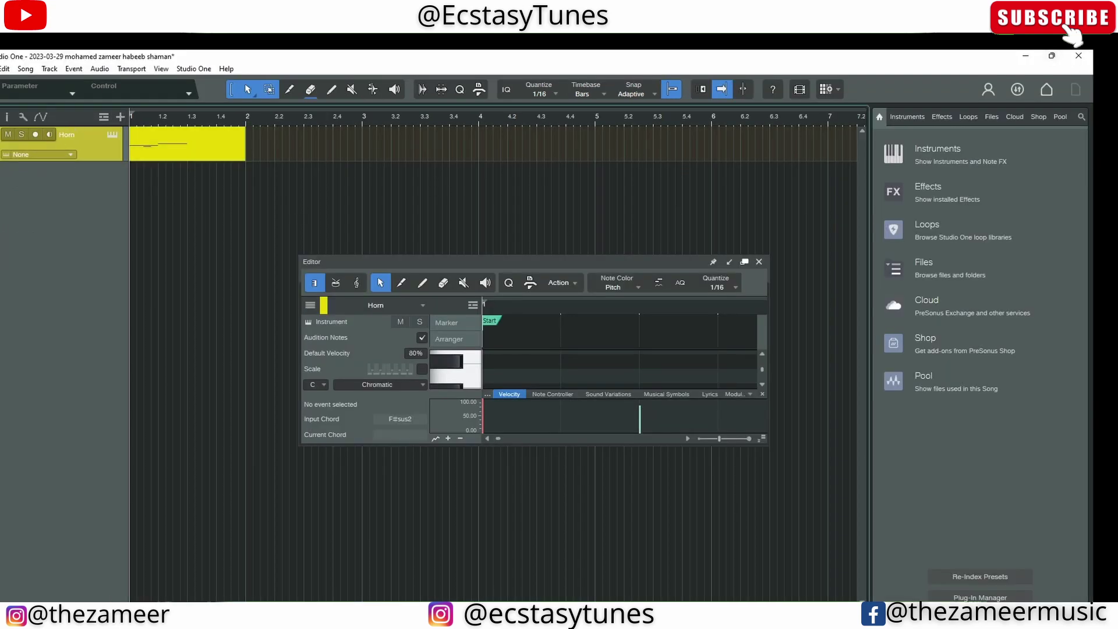
click(103, 117)
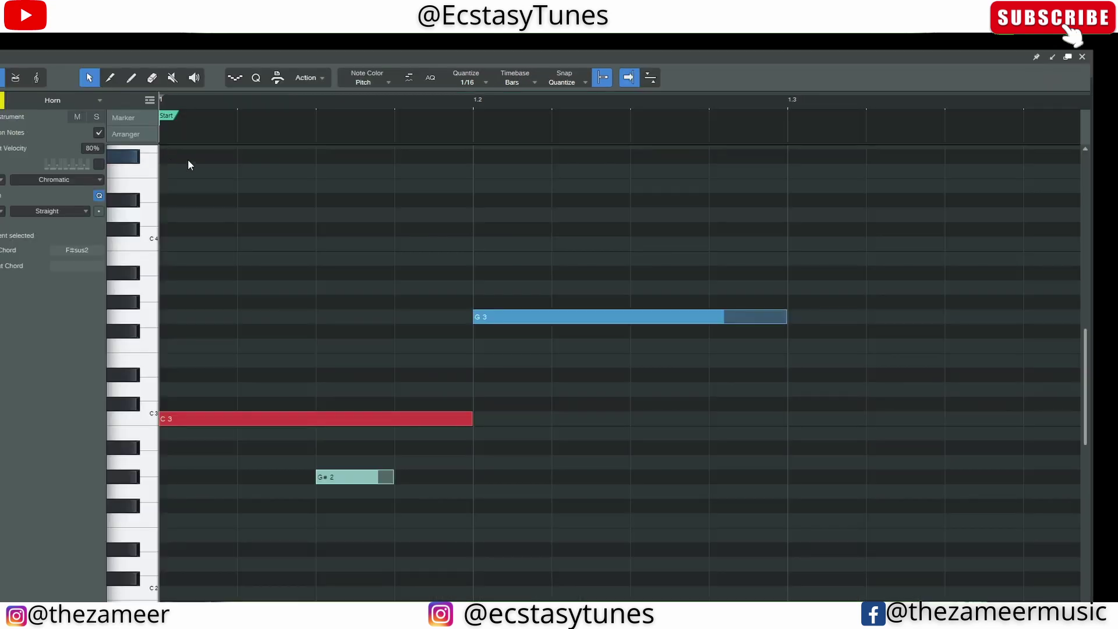
click(149, 100)
click(260, 140)
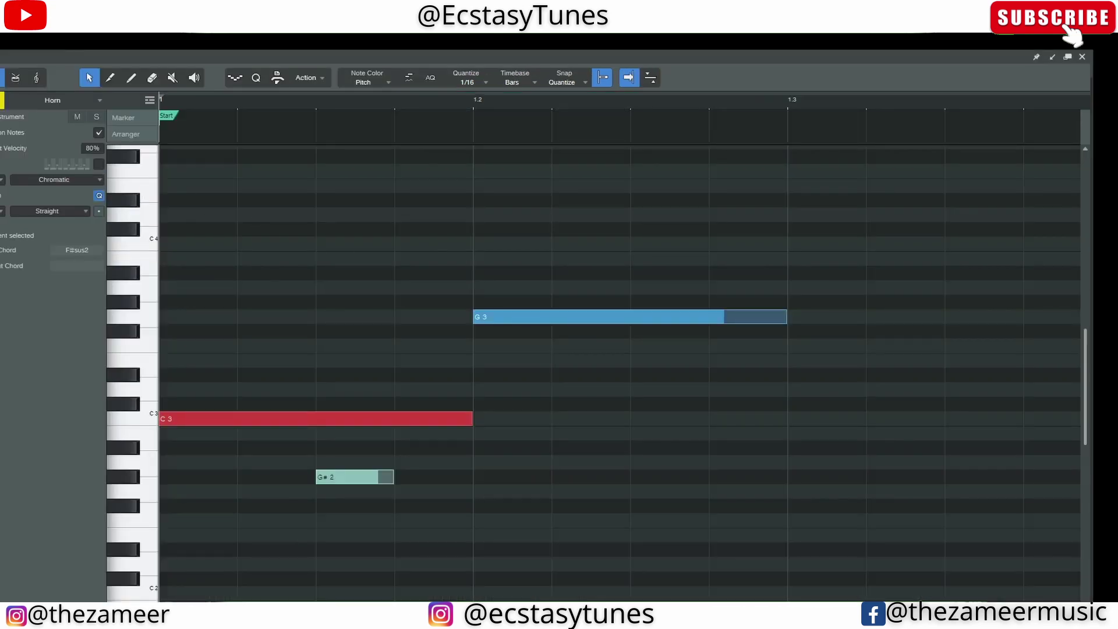
click(150, 100)
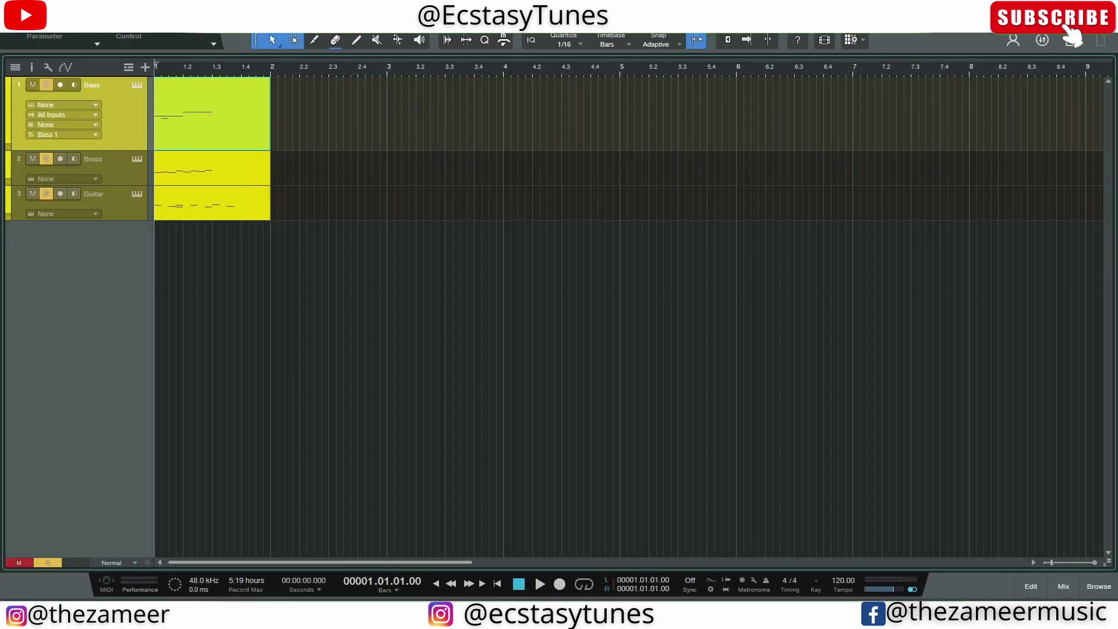
Switch to Cubase, draw a C3 note from the start of bar 1 into bar 2, and add an E3 note above it.
click(624, 567)
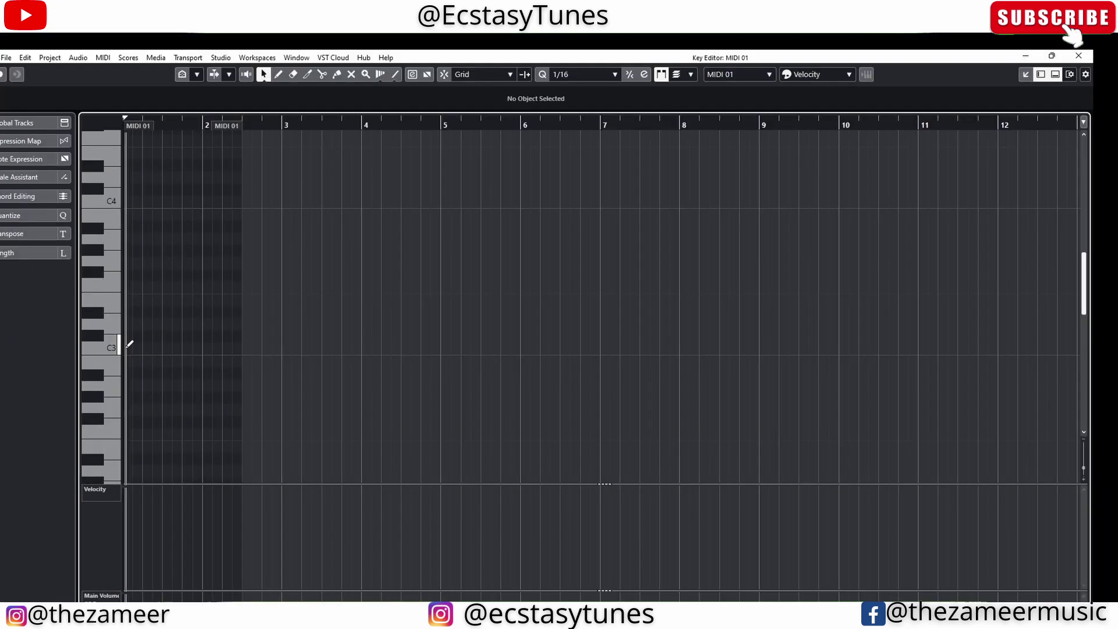
drag(151, 299, 260, 297)
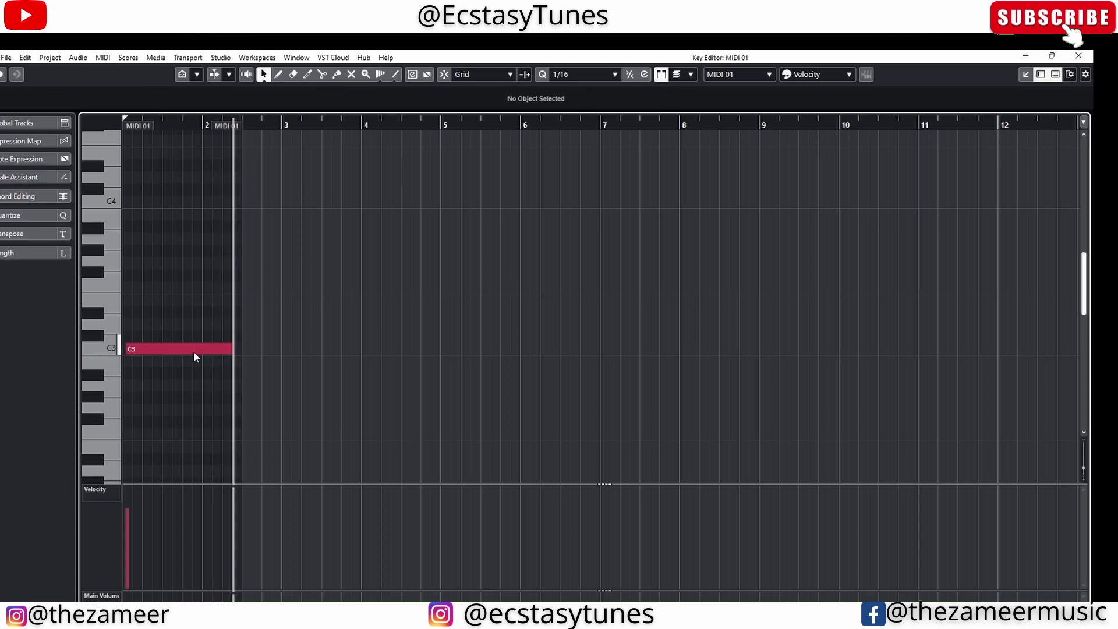
key(q)
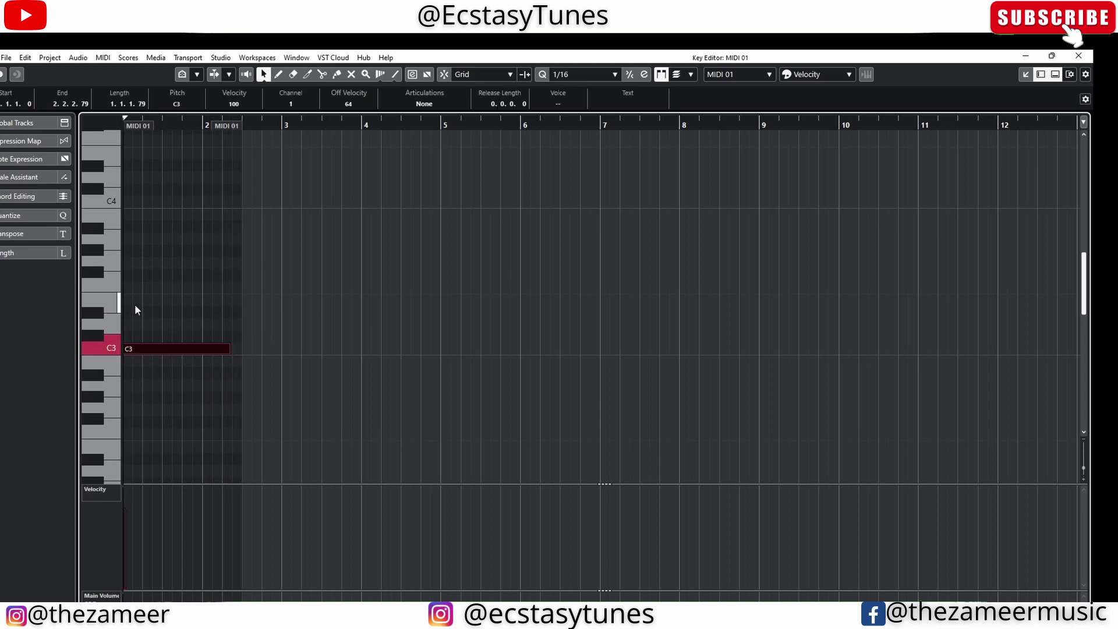
drag(127, 298, 222, 296)
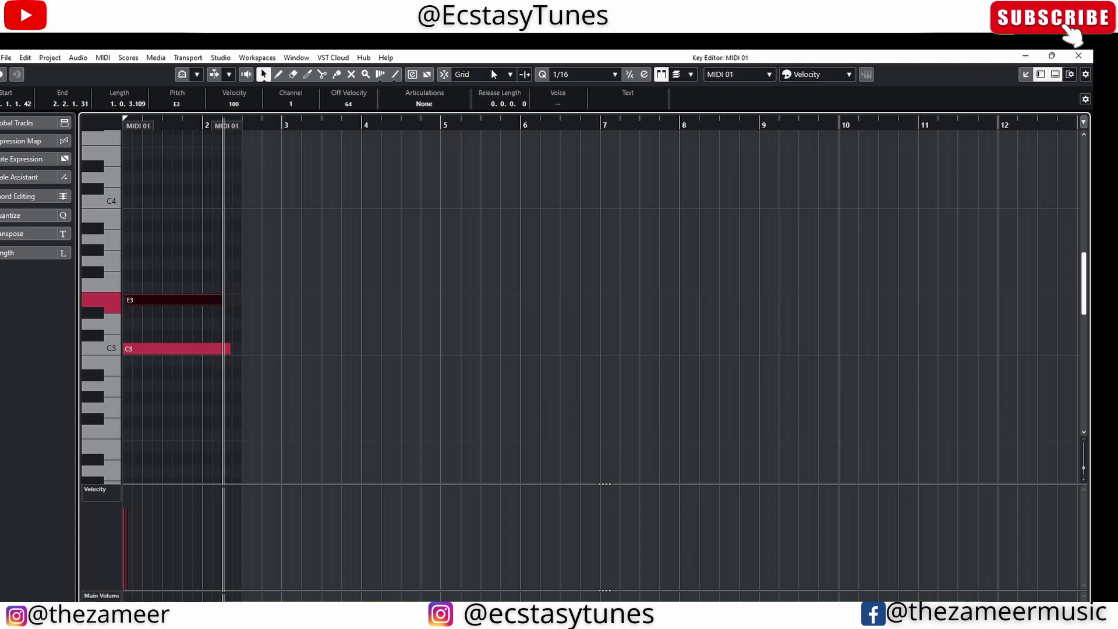
Turn snap on and align the C3 and E3 notes to the start of bar 1.
click(444, 74)
drag(279, 242, 131, 369)
drag(150, 303, 156, 284)
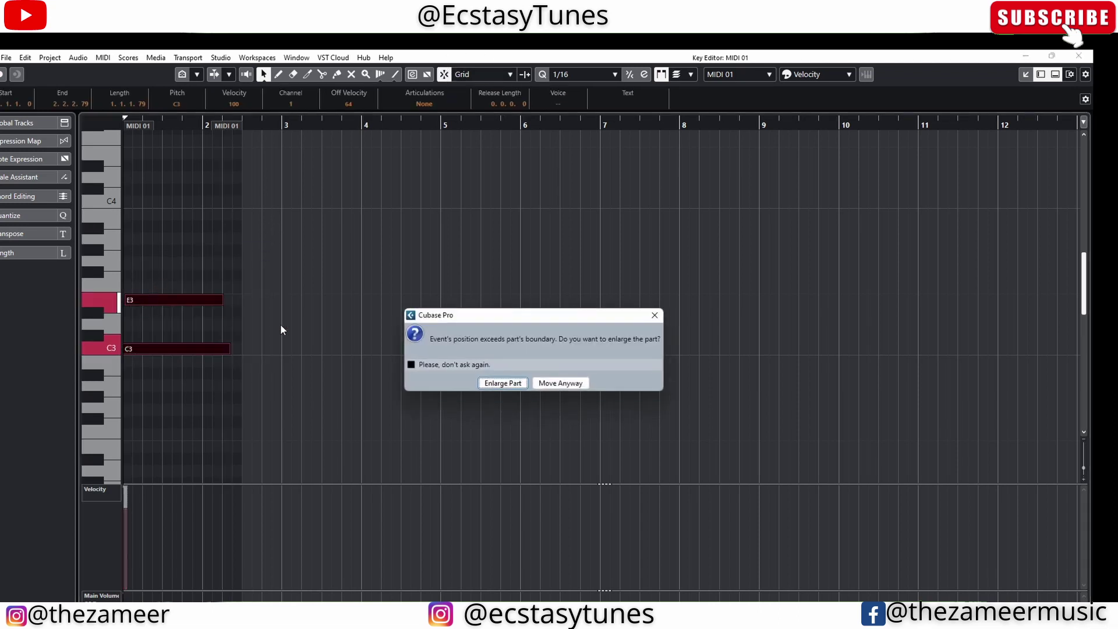
key(Escape)
click(137, 348)
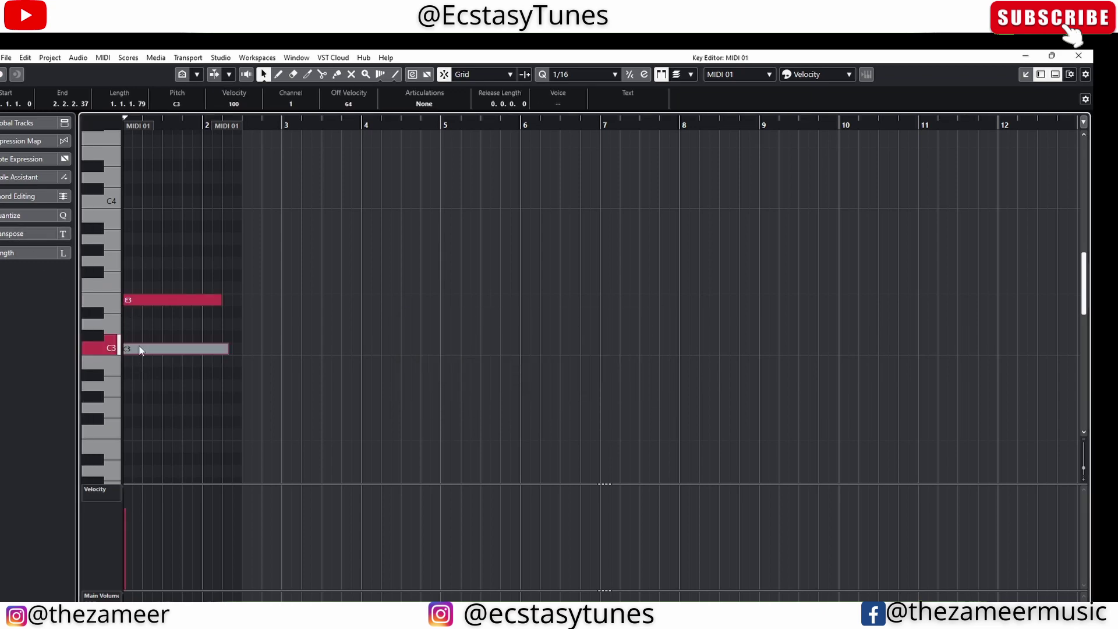
click(151, 382)
key(ctrl+a)
click(149, 358)
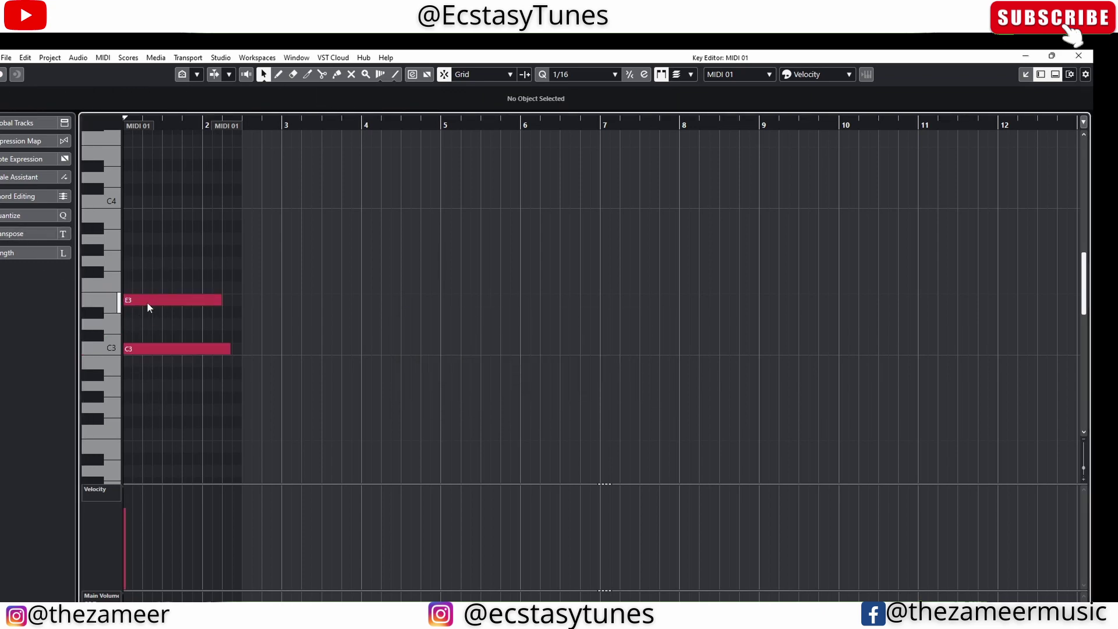
Add a G3 note matching the E3 note and set the quantize value to 1/1.
alt+drag(147, 301, 148, 376)
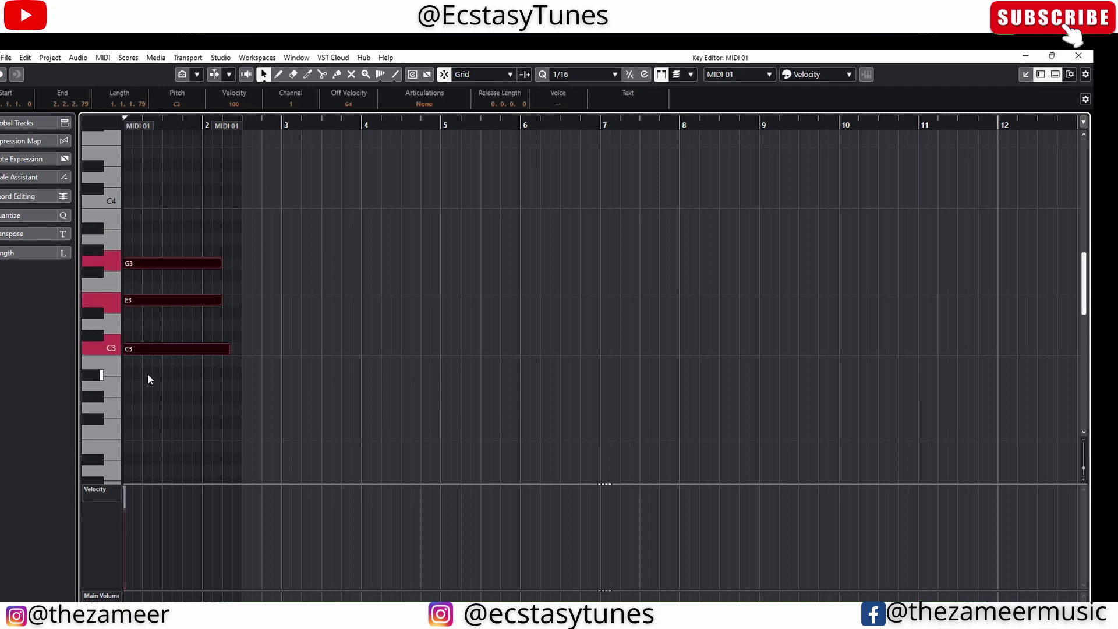
click(574, 76)
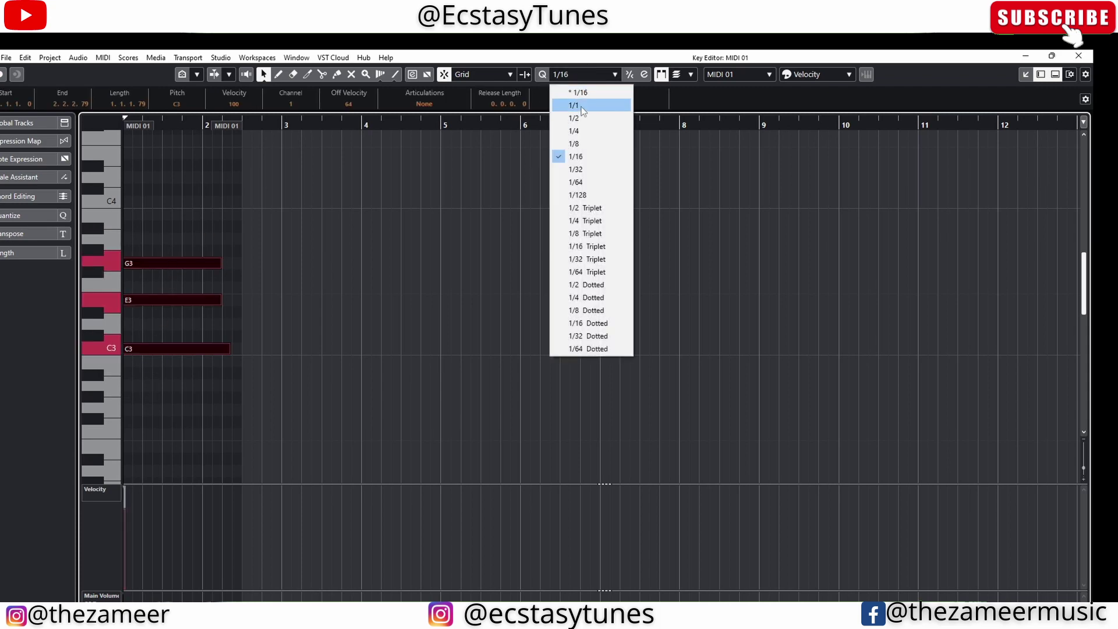
click(576, 106)
click(260, 212)
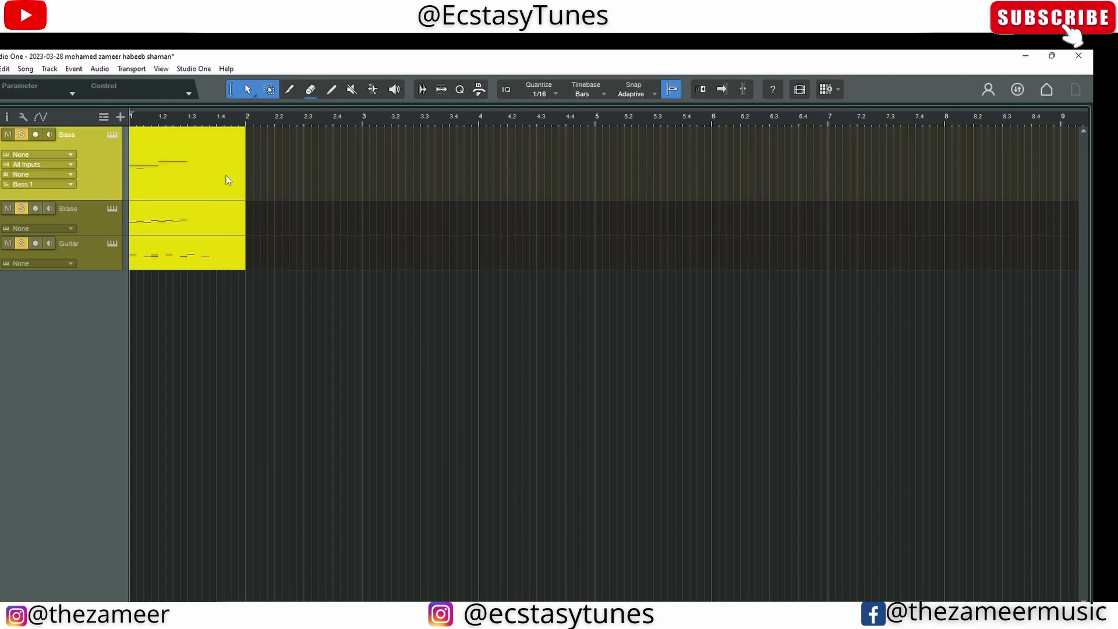
Open the Bass part in Studio One's note editor and quantize all its notes to 1/4.
double_click(226, 185)
drag(620, 290, 271, 438)
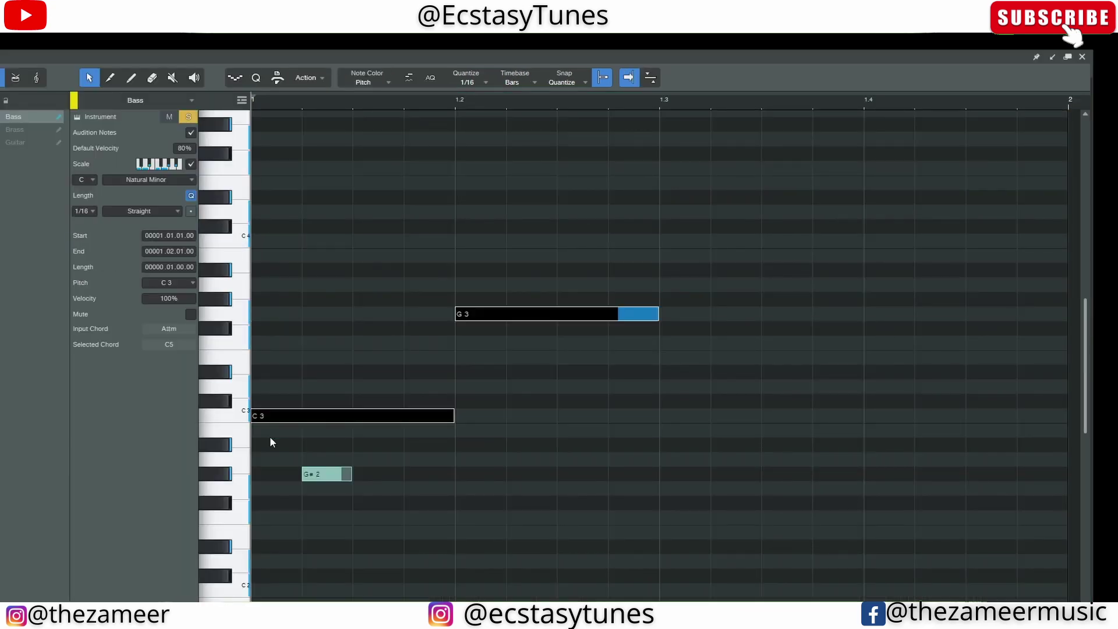
click(474, 83)
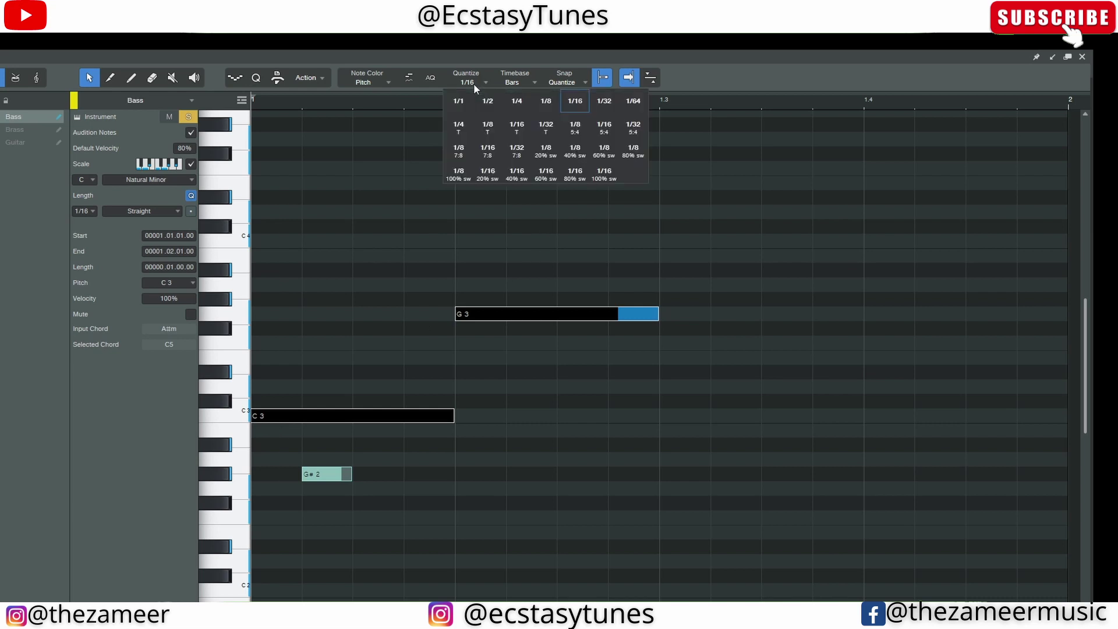
click(519, 102)
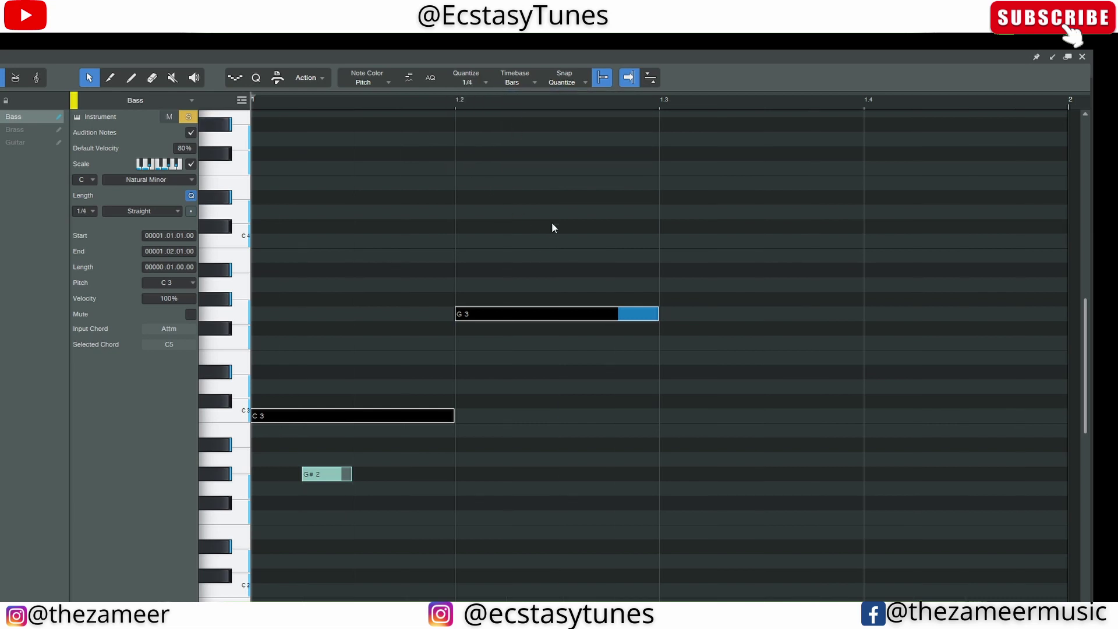
drag(612, 233, 269, 493)
key(q)
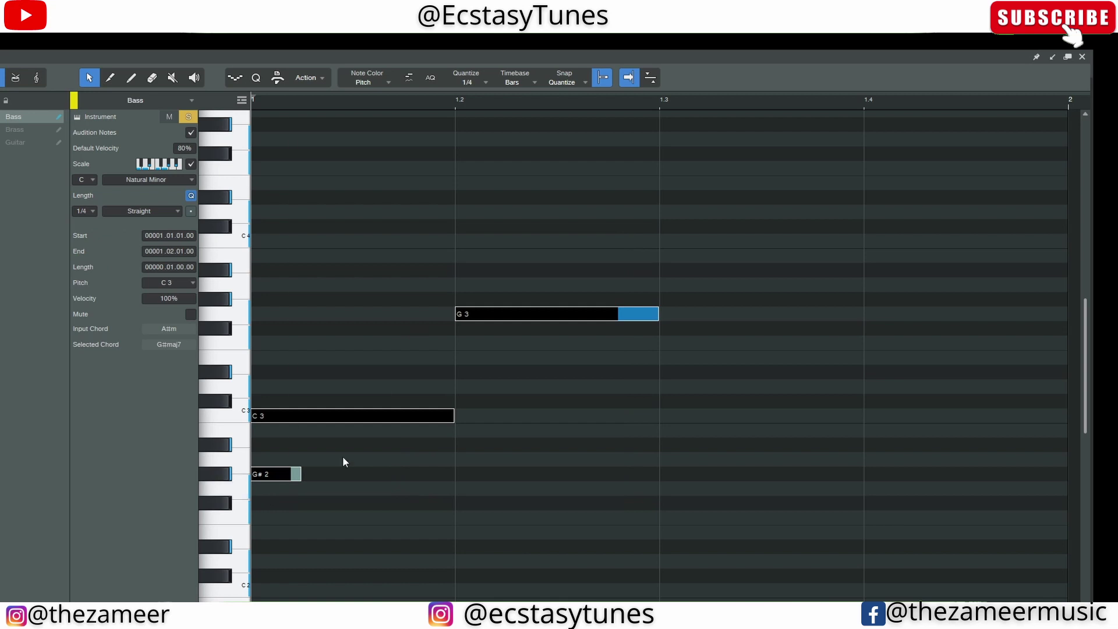
Draw a one-beat C4 note at the start of the Bass part, snapped to the 1/4 grid.
click(442, 242)
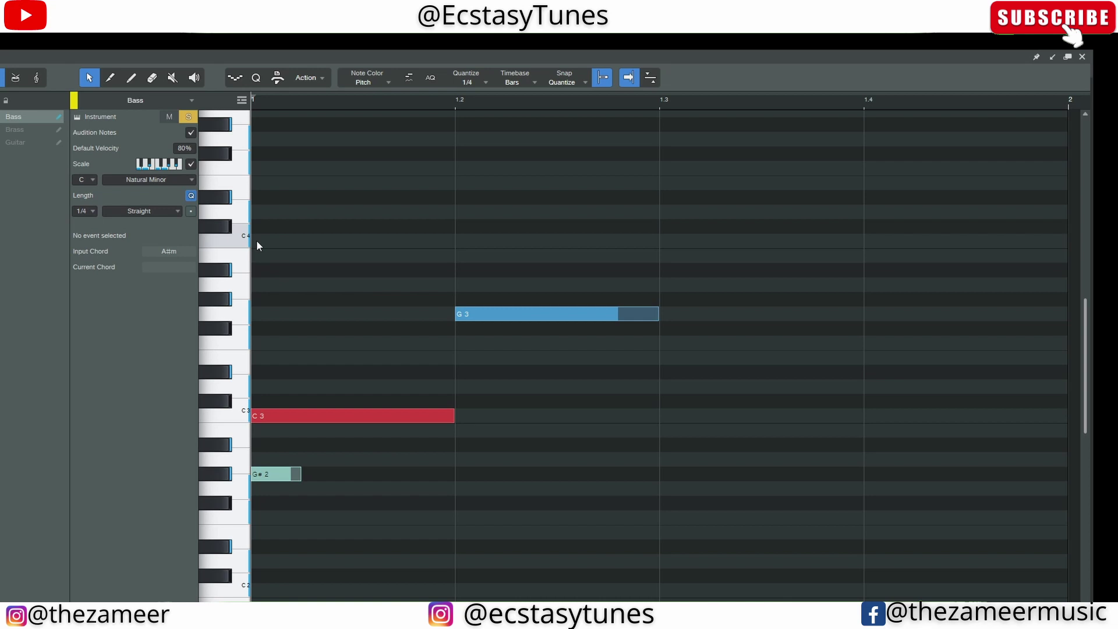
mouse_move(259, 239)
mouse_down()
mouse_move(623, 232)
mouse_move(304, 254)
mouse_up()
mouse_move(520, 224)
mouse_down()
mouse_move(646, 225)
mouse_move(624, 243)
mouse_move(768, 239)
mouse_move(413, 240)
mouse_up()
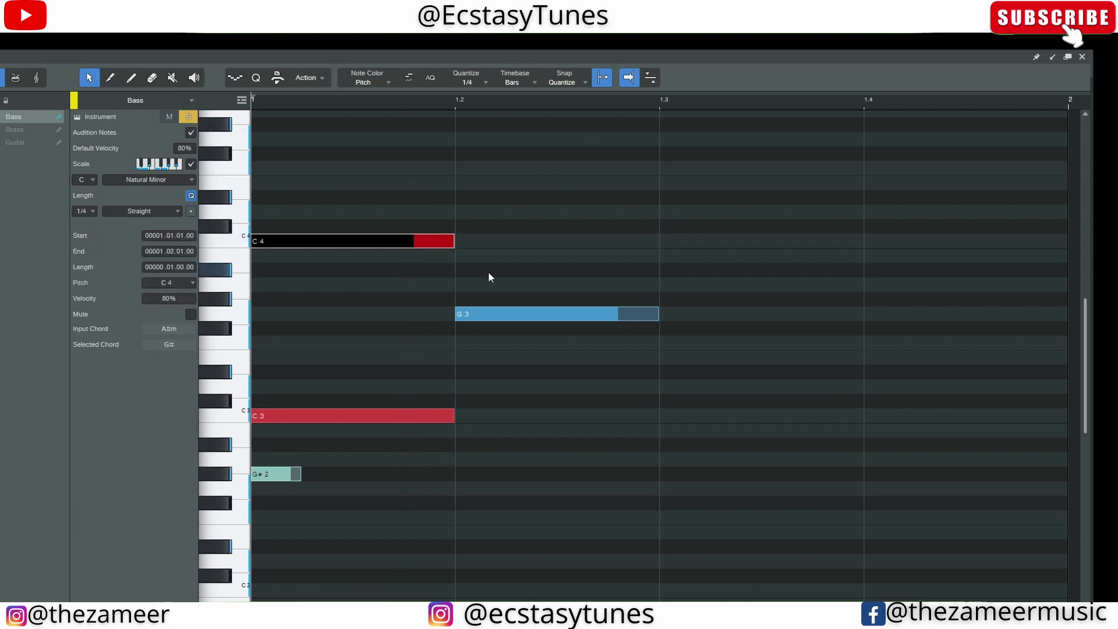
Turn snap off, try to draw a freehand note above the C4 note, and undo the last edits.
key(n)
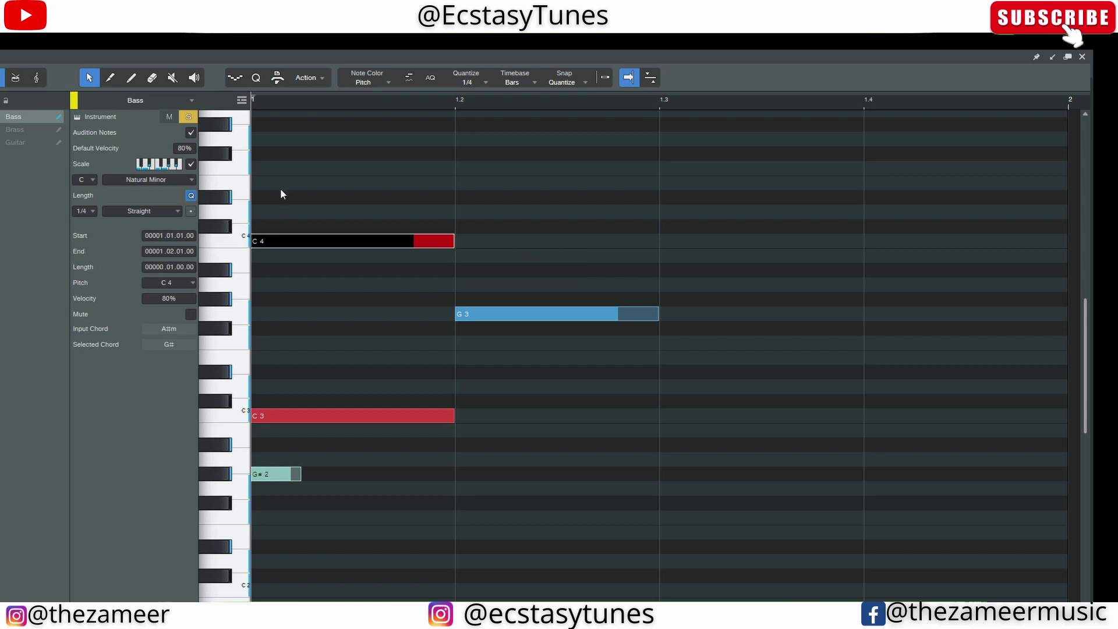
drag(260, 198, 658, 198)
click(561, 256)
key(ctrl+z)
key(ctrl+z)
key(ctrl+z)
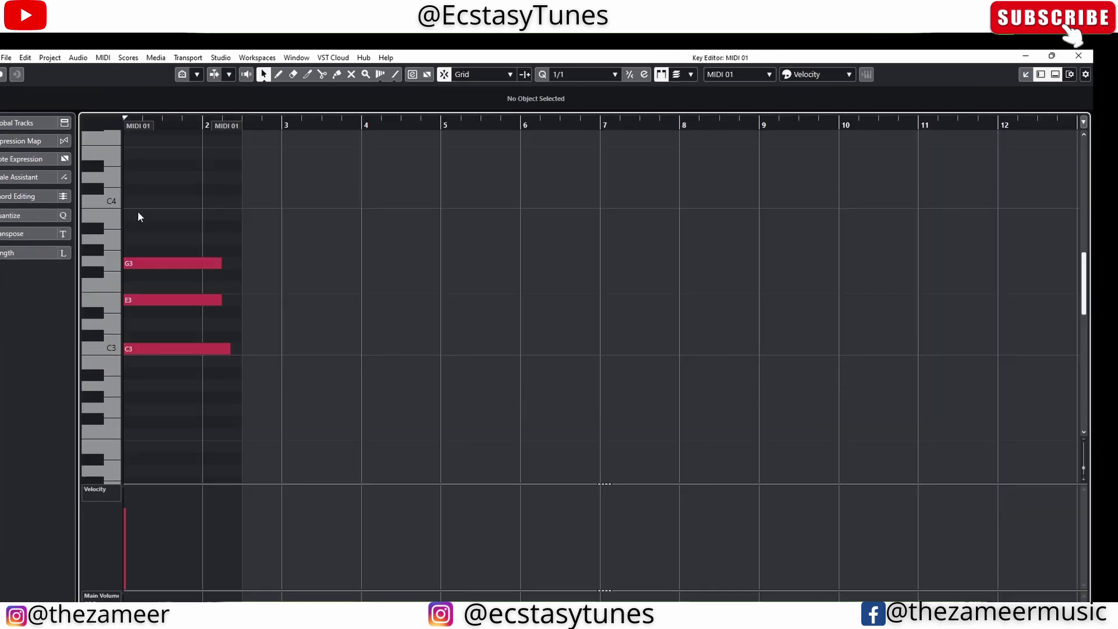
Box-select the C3, E3 and G3 notes in Cubase's key editor.
drag(282, 223, 155, 389)
click(156, 383)
drag(205, 241, 144, 380)
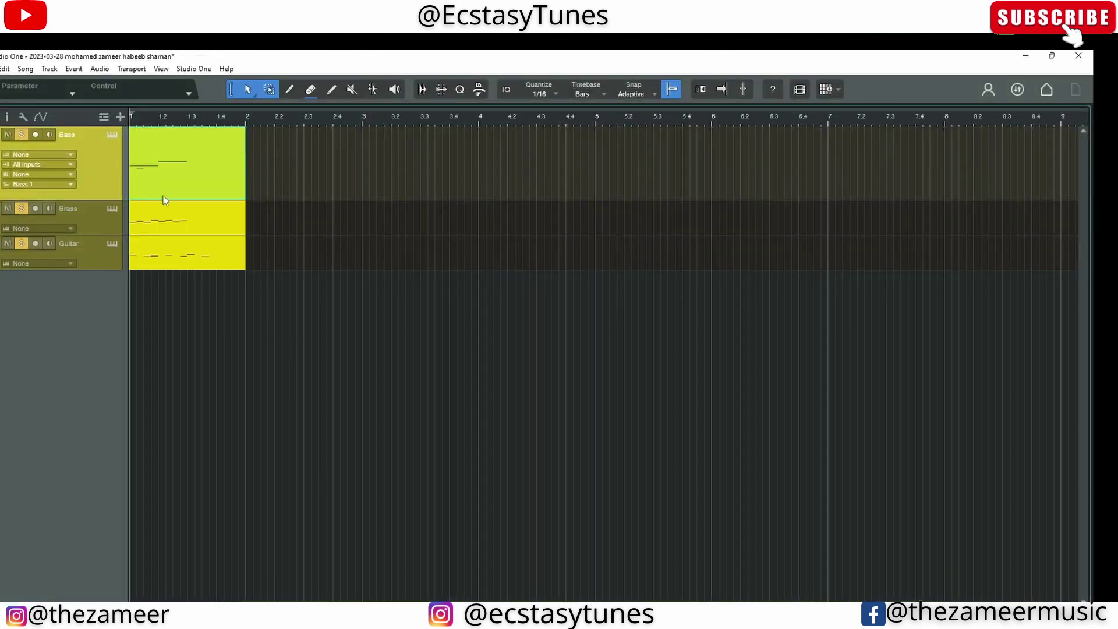
Open the Bass part in Studio One's note editor and move its C3 and G3 notes to beats 3 and 4.
double_click(165, 176)
drag(655, 248, 278, 526)
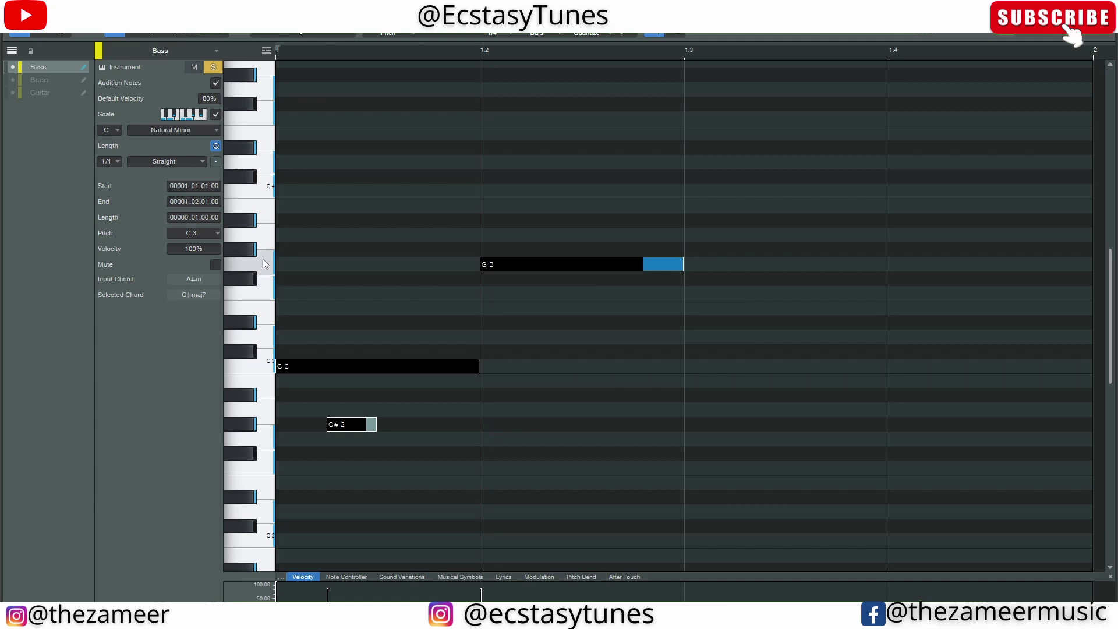
click(963, 177)
drag(772, 213, 717, 360)
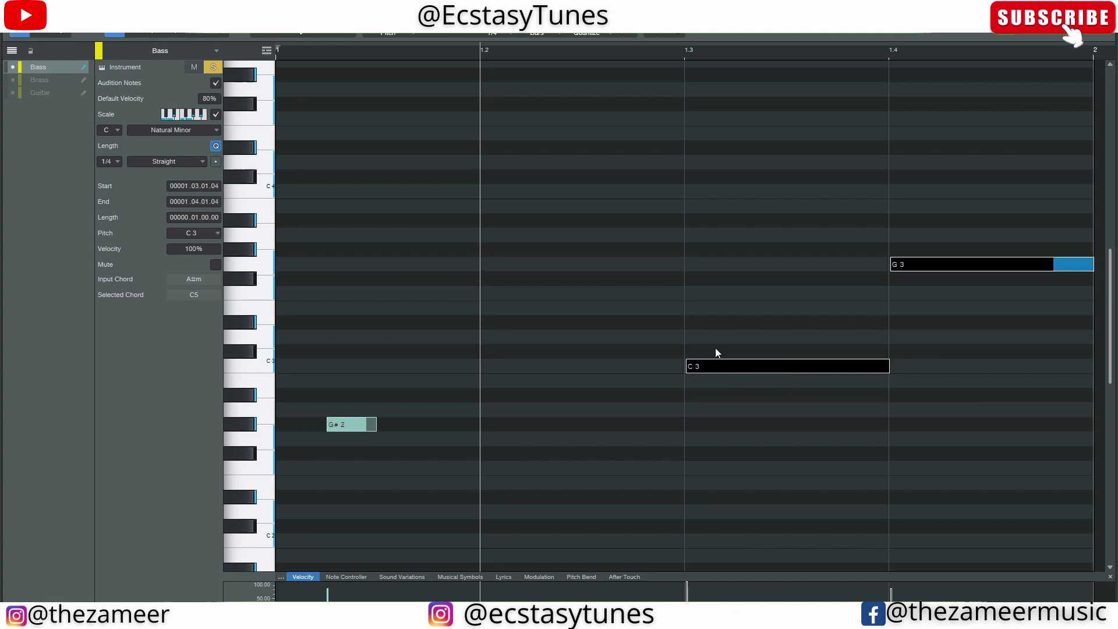
drag(754, 174, 946, 402)
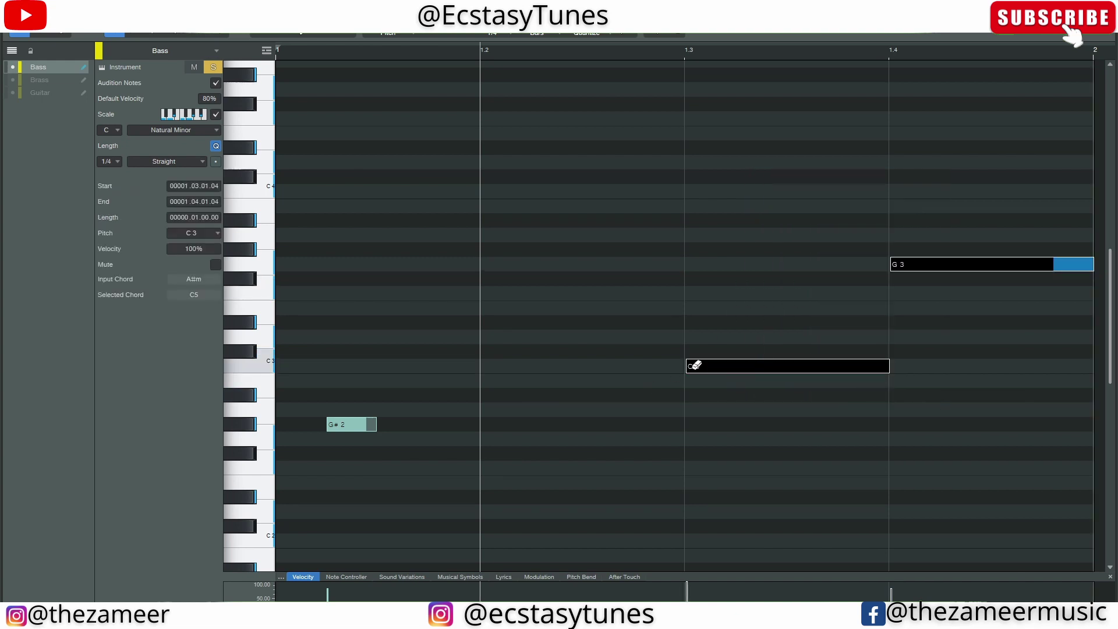
key(w)
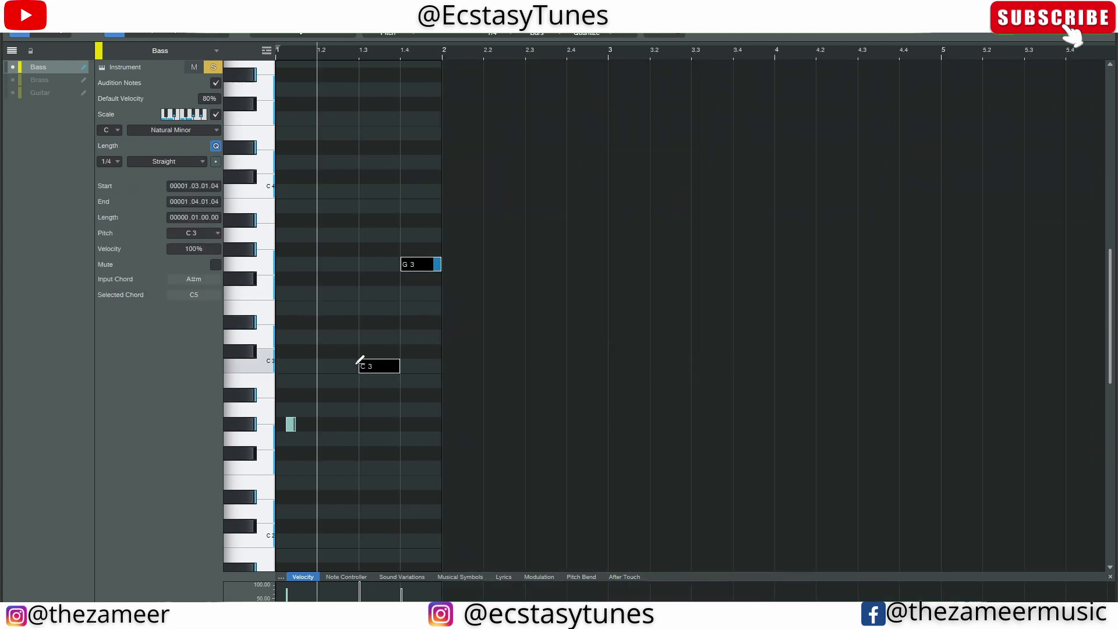
key(w)
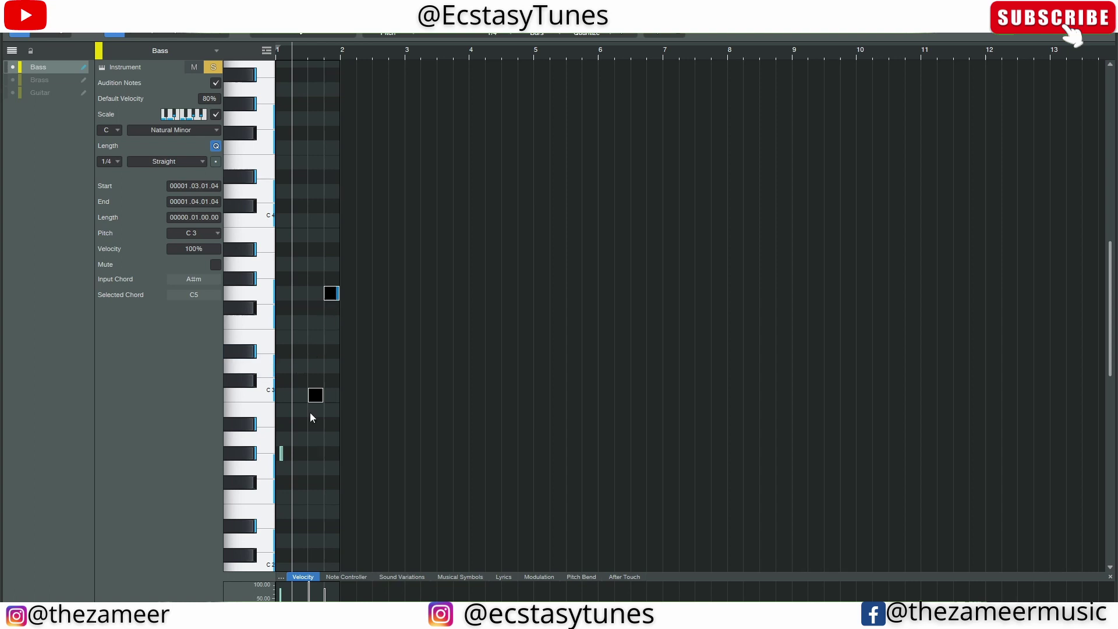
click(329, 295)
click(378, 278)
drag(377, 275, 298, 467)
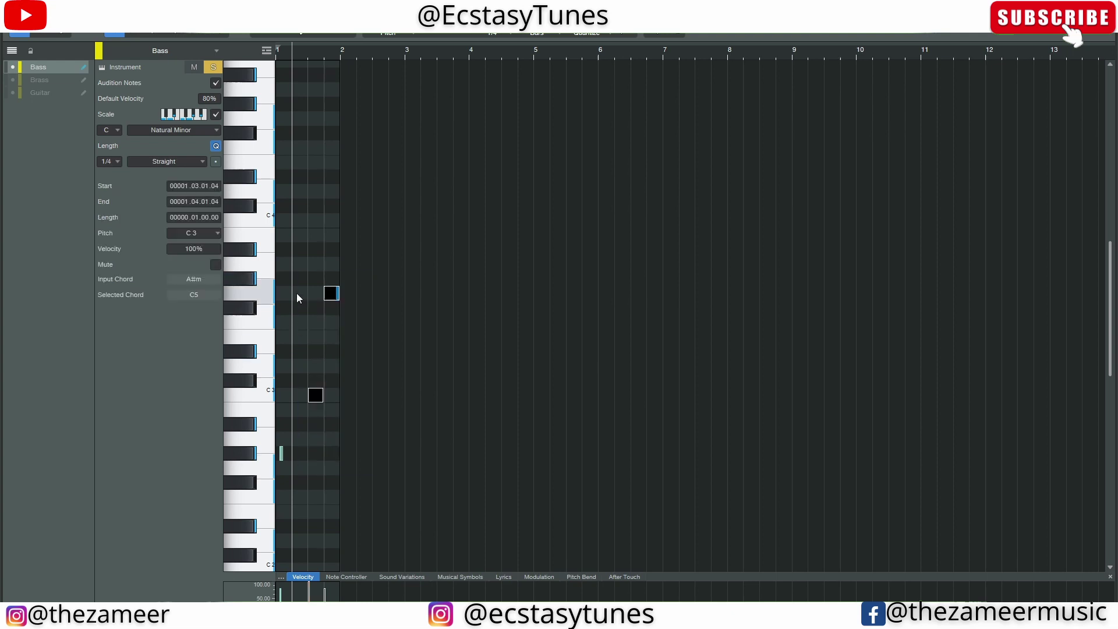
click(270, 315)
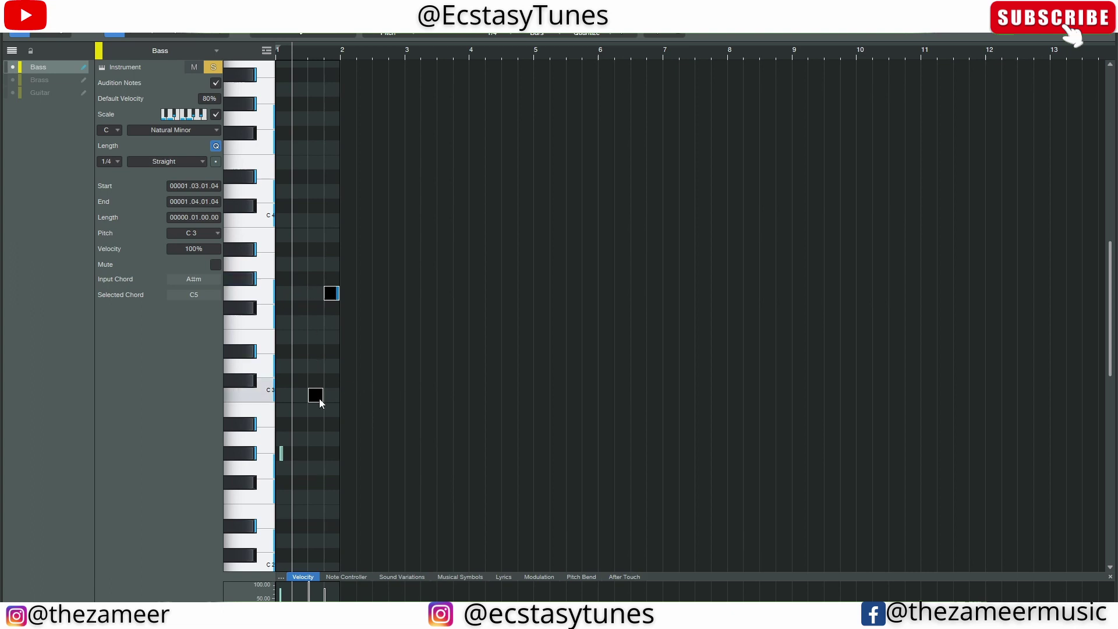
drag(371, 271, 289, 443)
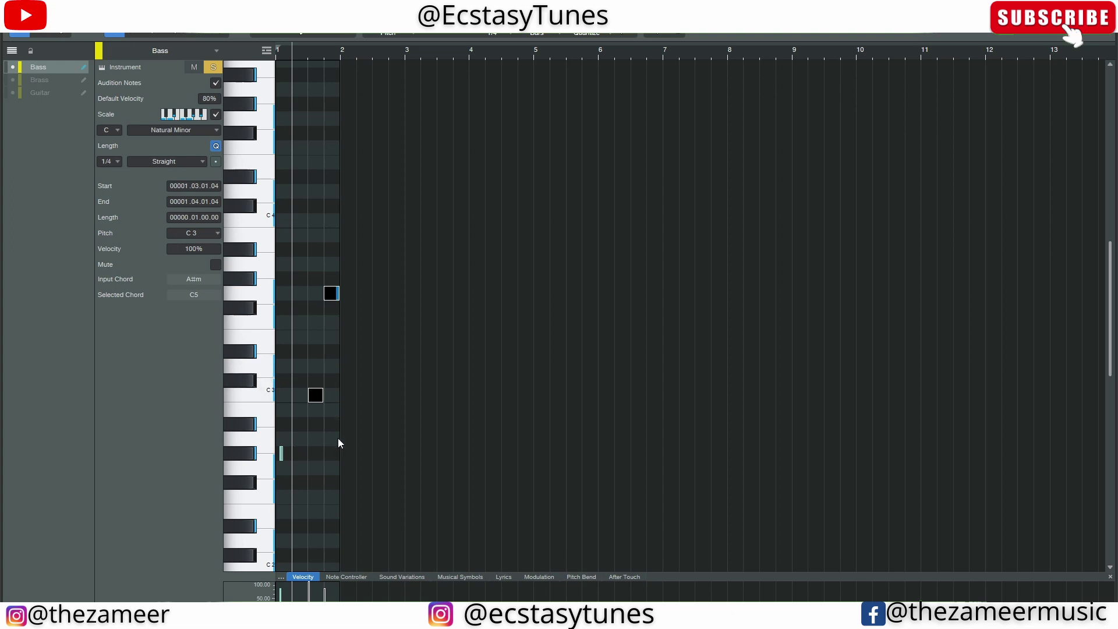
Switch to Cubase, select all notes in the key editor and set the Scale Assistant's editor scale to Harmonic Minor.
key(F2)
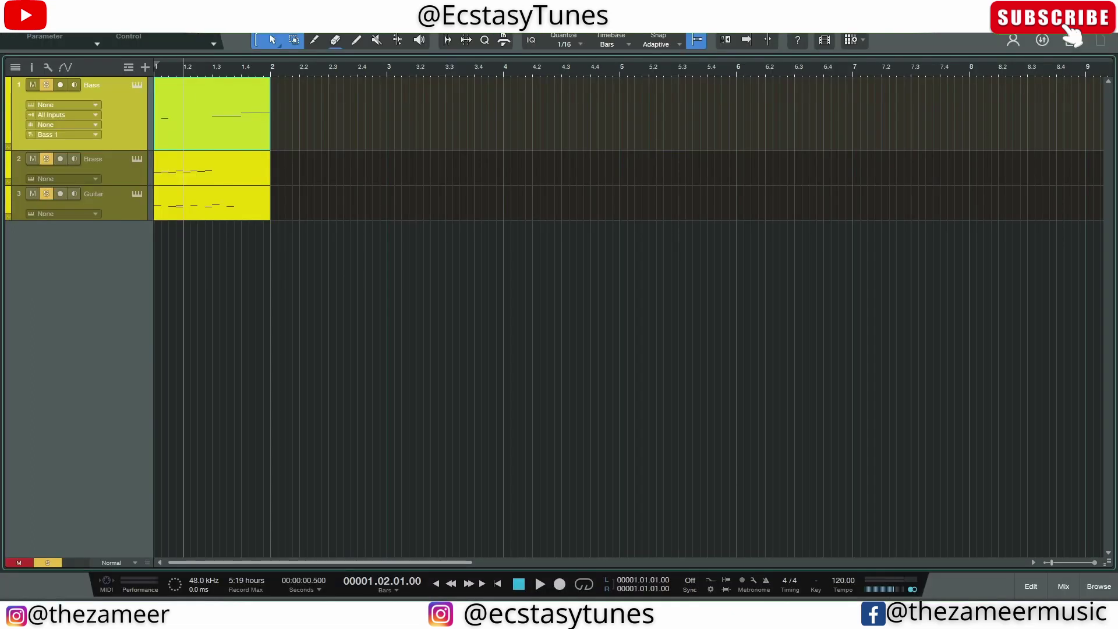
click(714, 552)
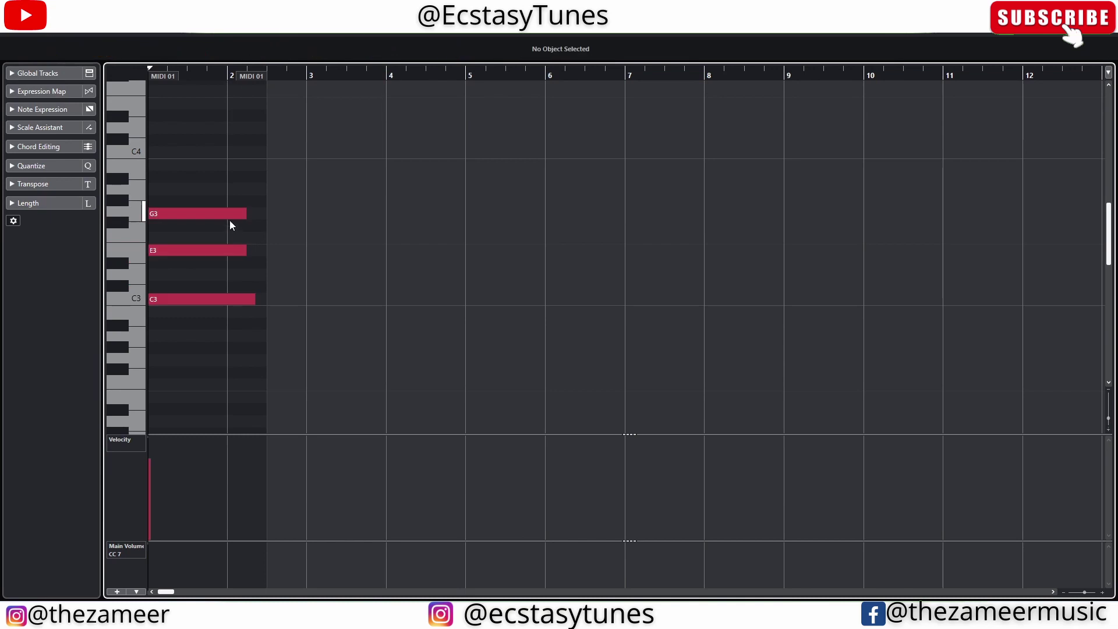
key(ctrl+a)
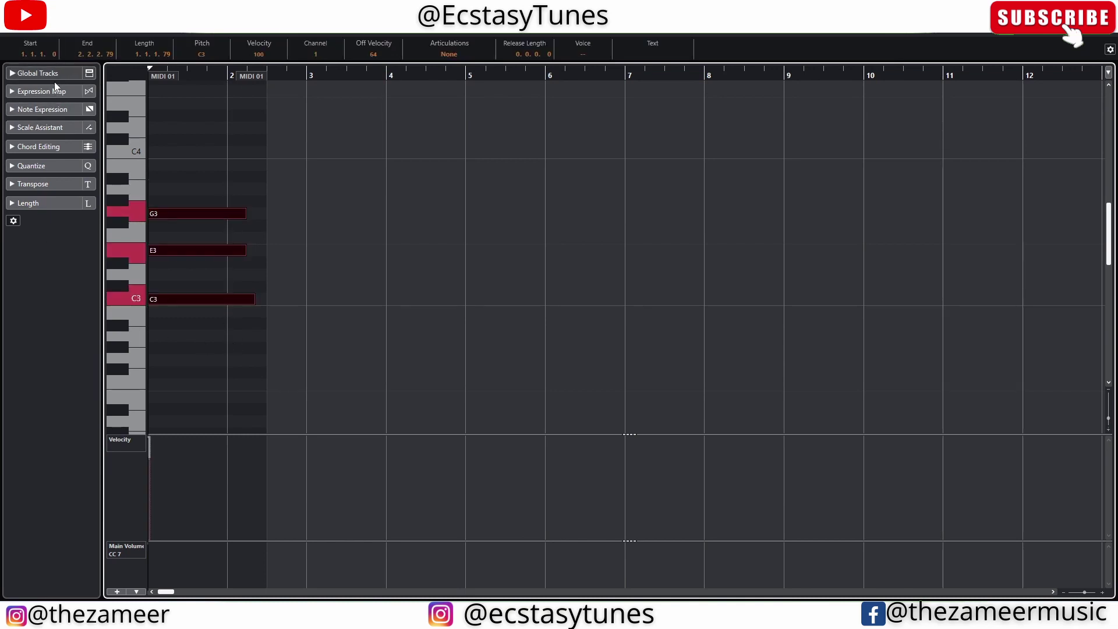
click(48, 128)
click(69, 197)
click(72, 207)
click(74, 197)
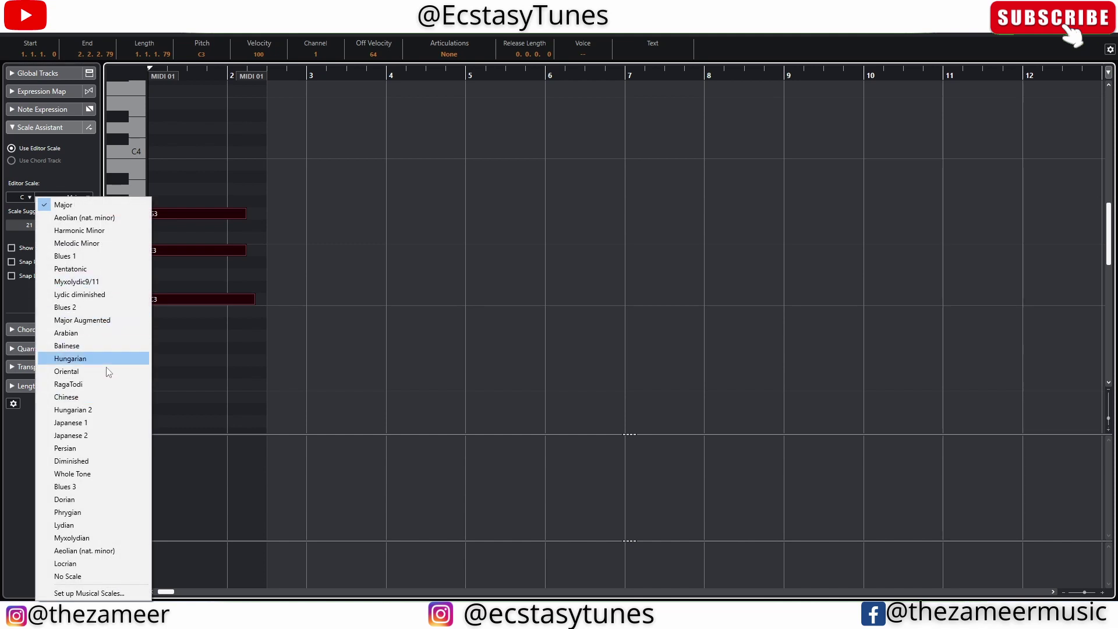
click(83, 232)
Examine the scales offered in the Musical Scale Setup, close it without changes and deselect the notes.
click(65, 198)
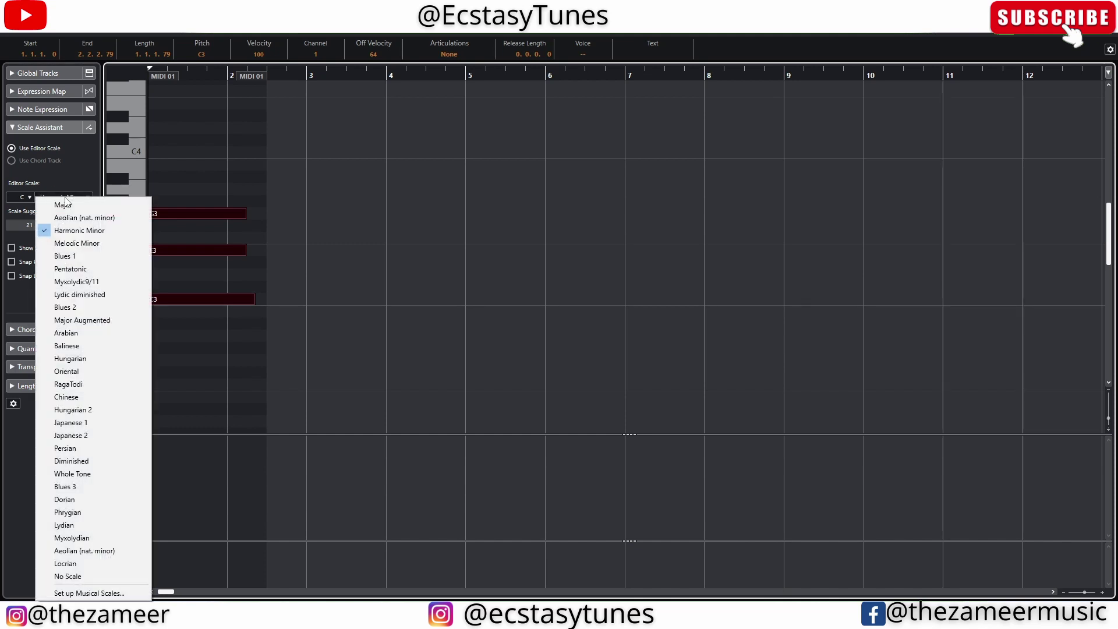
click(90, 593)
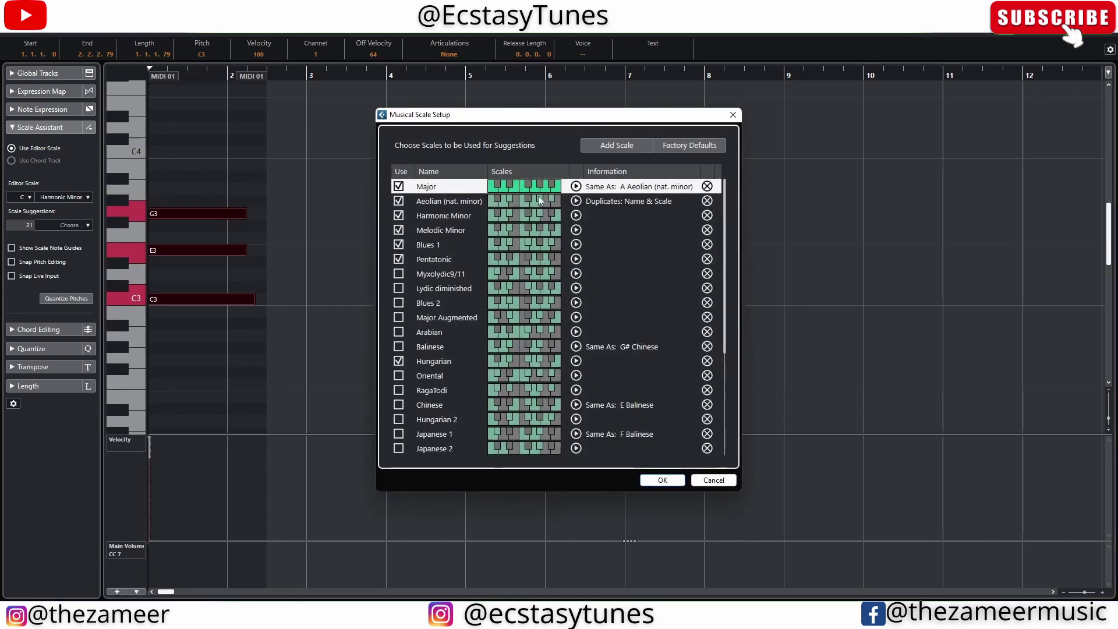
click(703, 485)
click(154, 222)
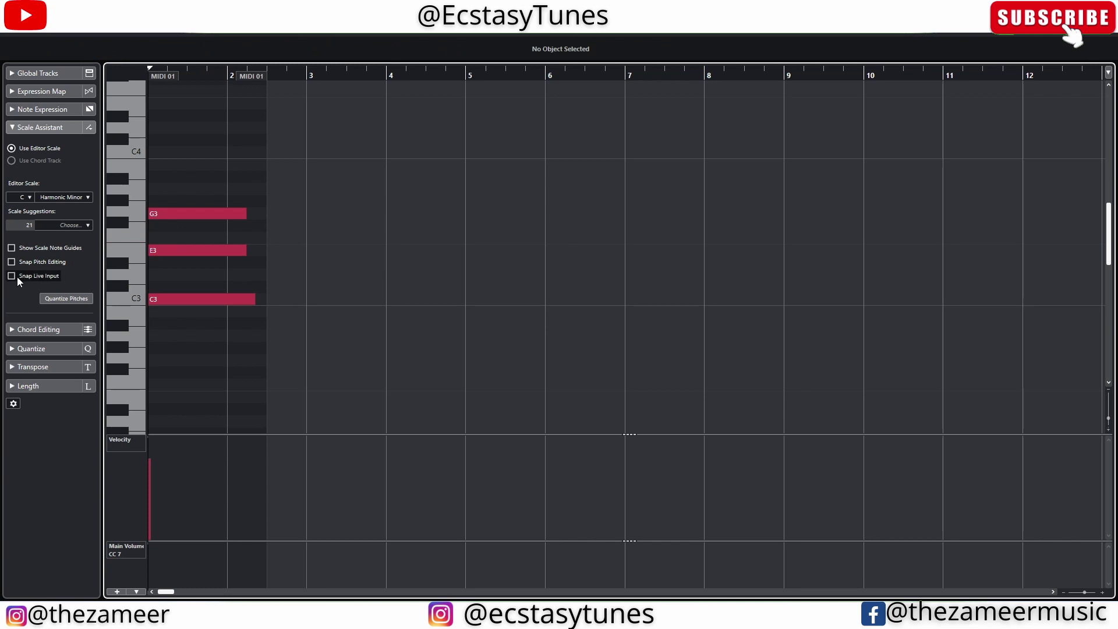
Enable Snap Pitch Editing and Show Scale Note Guides, and move the E3 note up to G#3 within the scale.
click(12, 263)
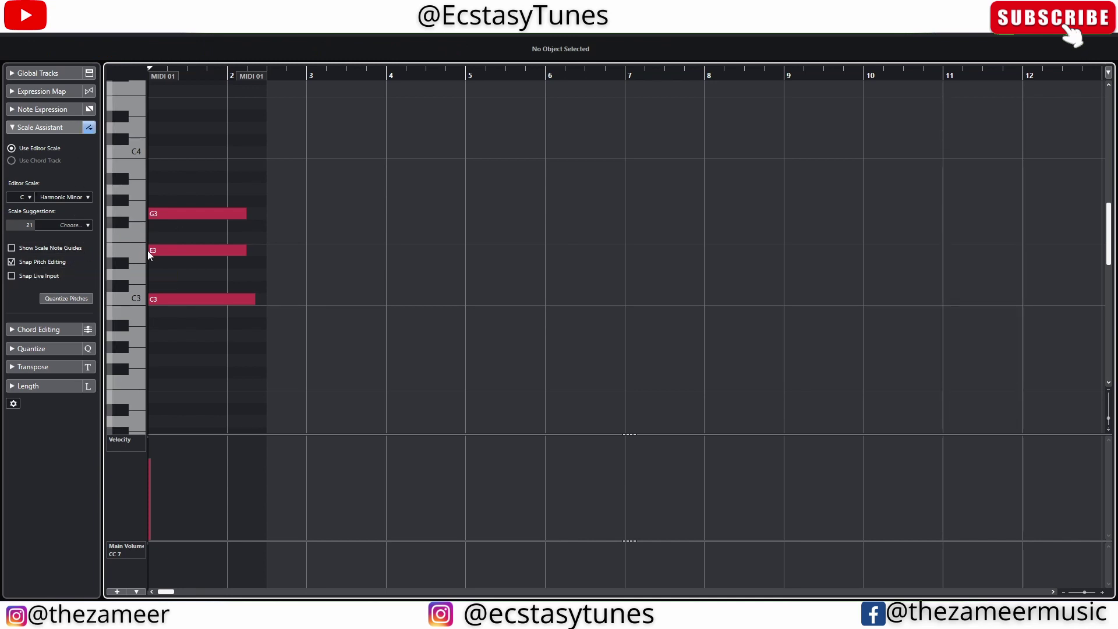
mouse_move(160, 252)
mouse_down()
mouse_move(163, 232)
mouse_move(148, 239)
mouse_move(162, 191)
mouse_move(150, 249)
mouse_move(152, 236)
mouse_up()
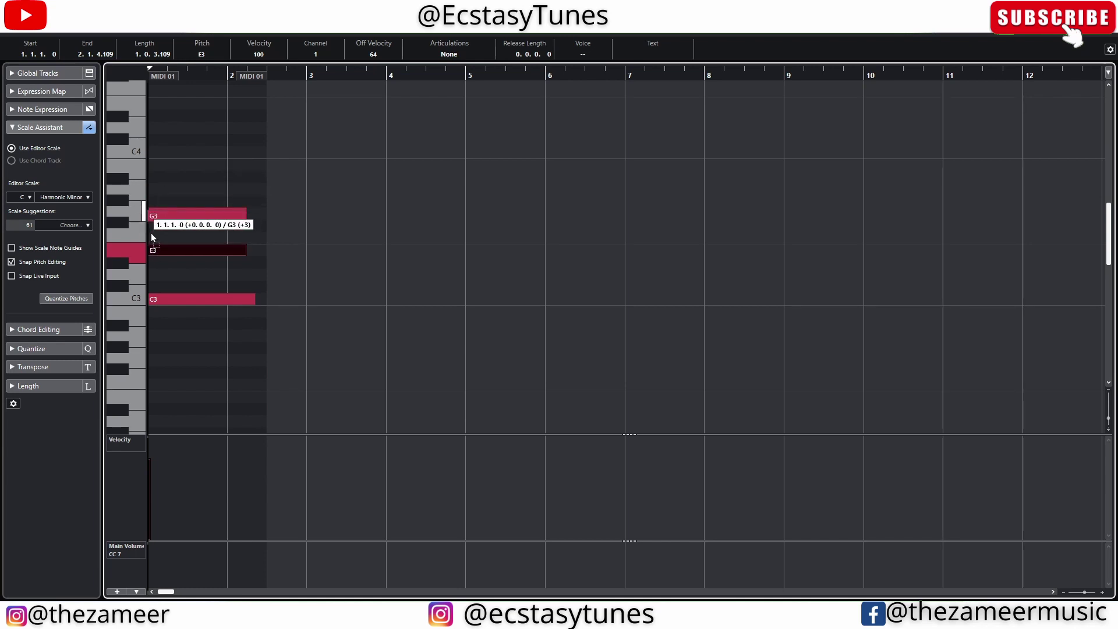
drag(151, 233, 156, 202)
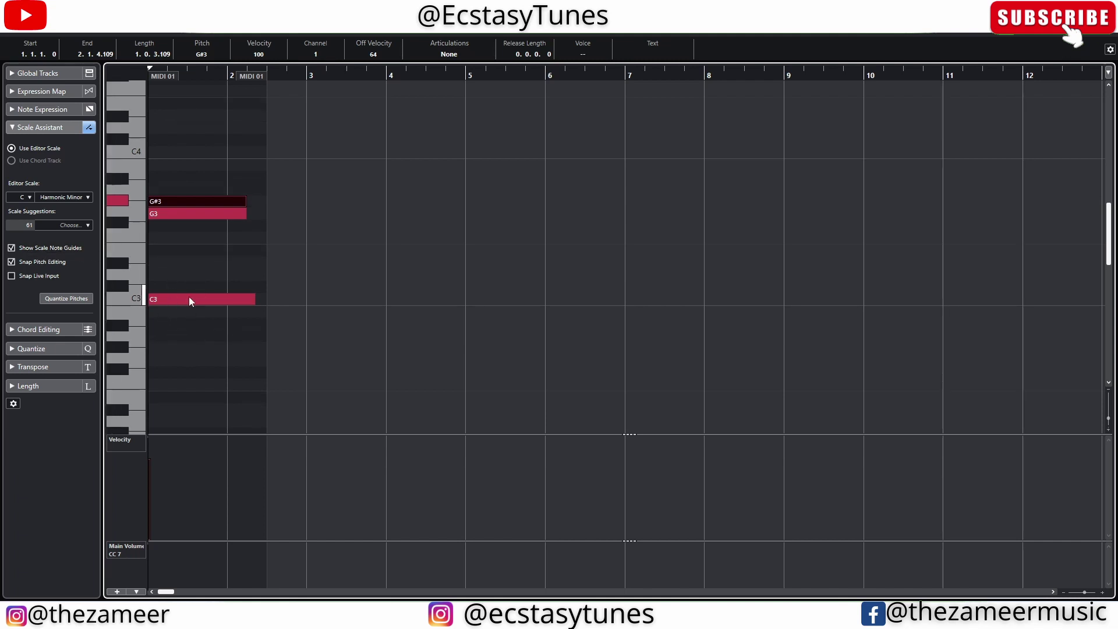
mouse_move(175, 300)
mouse_down()
mouse_move(181, 309)
mouse_move(179, 236)
mouse_move(171, 365)
mouse_move(172, 261)
mouse_move(170, 309)
mouse_move(177, 296)
mouse_up()
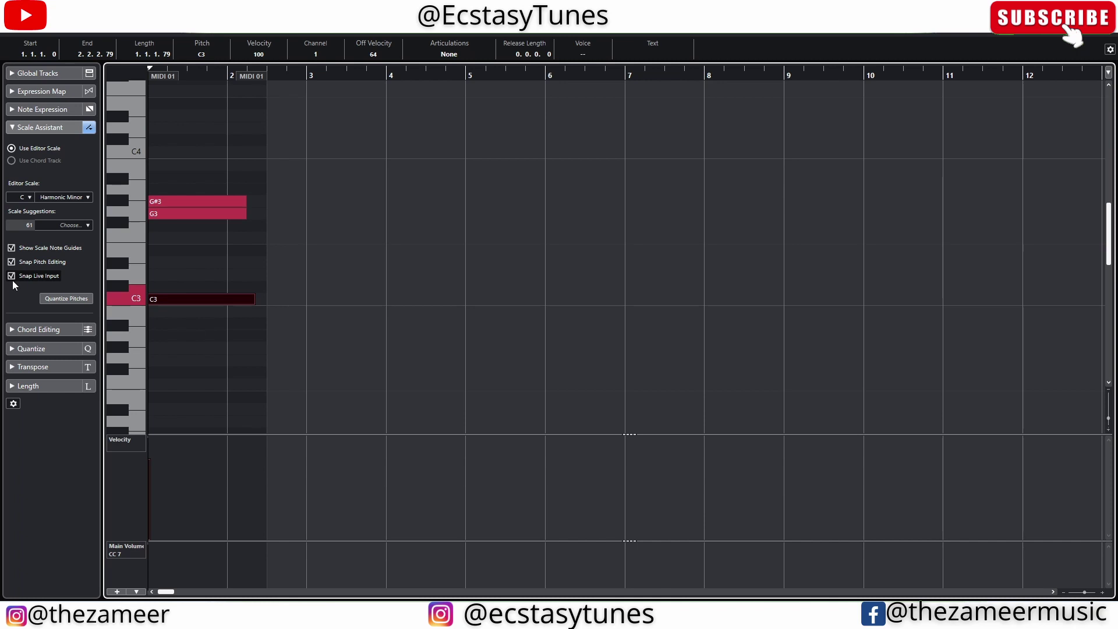
Turn off Snap Pitch Editing and Show Scale Note Guides in the Scale Assistant.
click(11, 261)
click(11, 247)
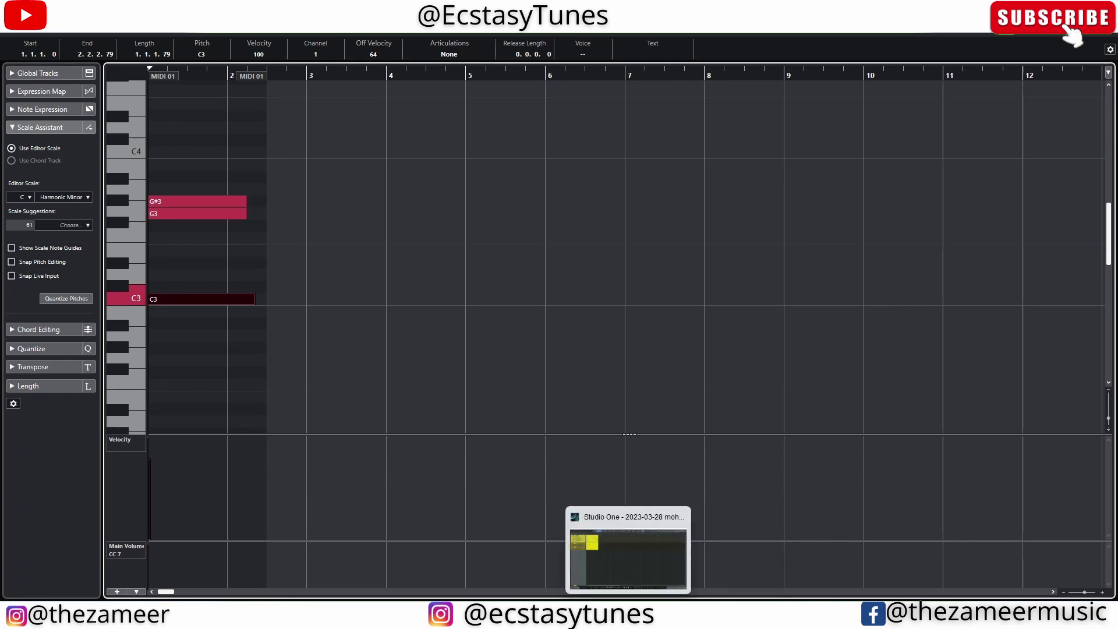
Switch to Studio One, reopen the Bass part's note editor and look through the available scale types.
click(582, 527)
key(F2)
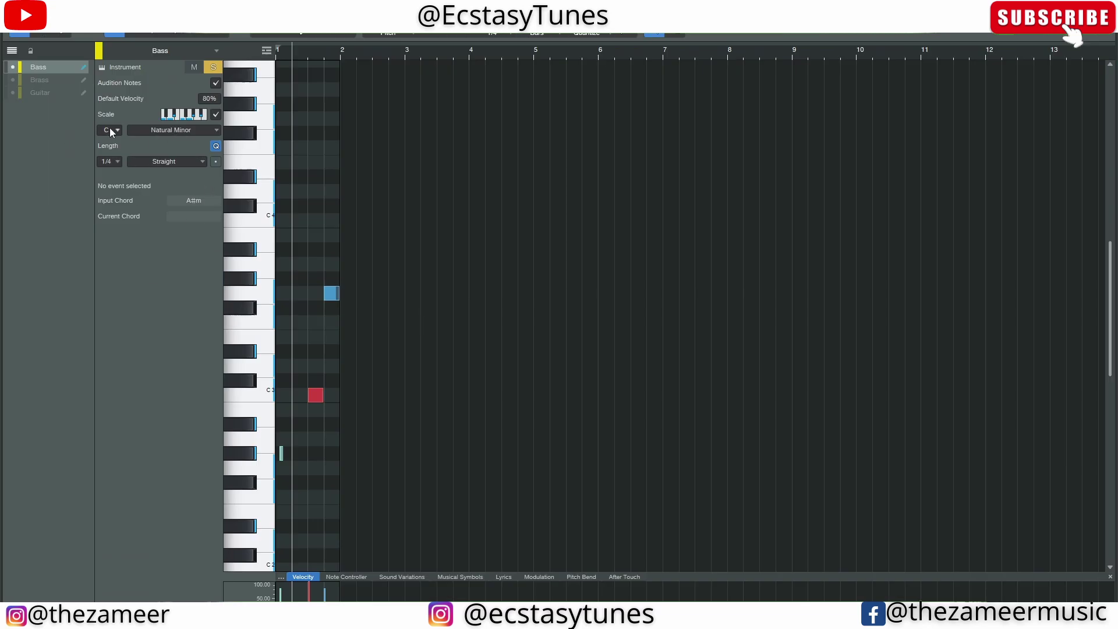
click(166, 131)
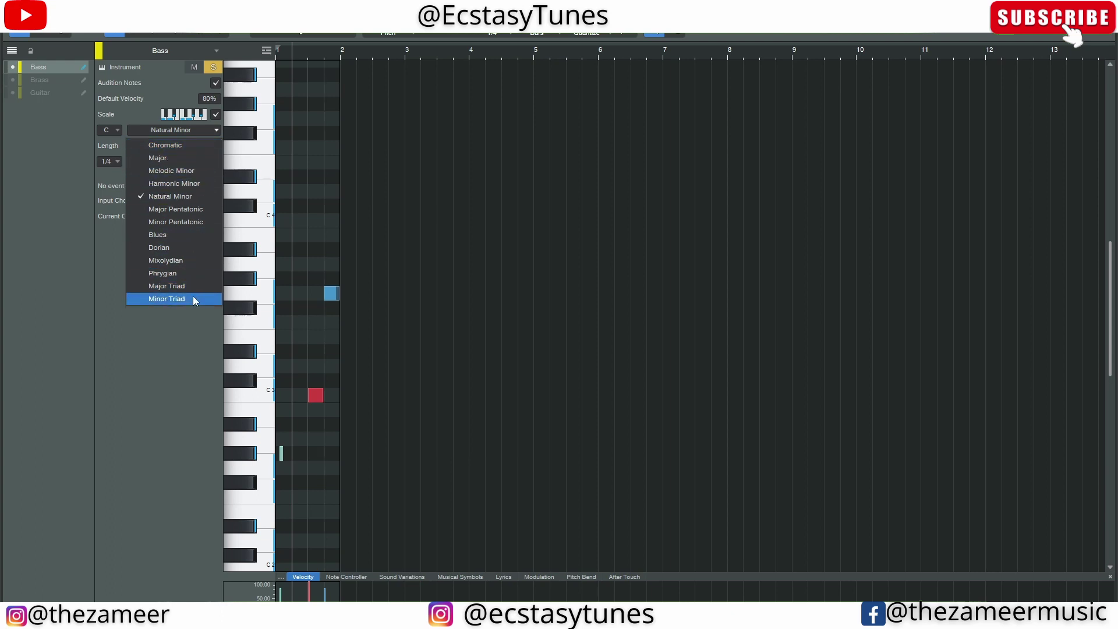
click(182, 329)
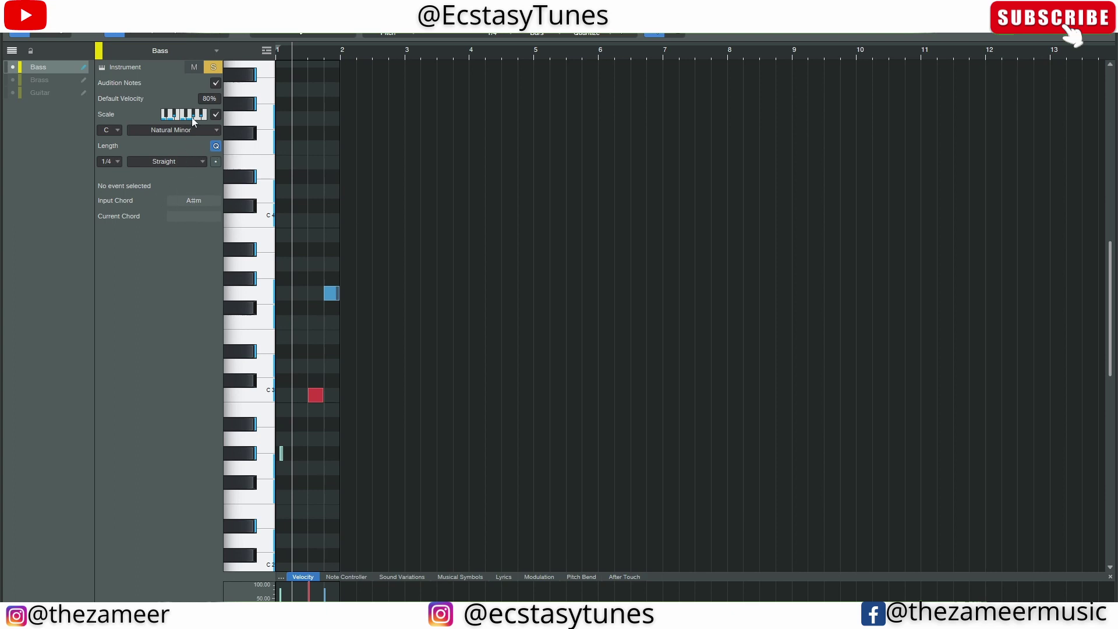
Toggle the Scale option off and back on, and move the Bass part's G3 note up to D4.
click(216, 115)
click(215, 115)
click(215, 116)
click(215, 116)
drag(331, 293, 318, 208)
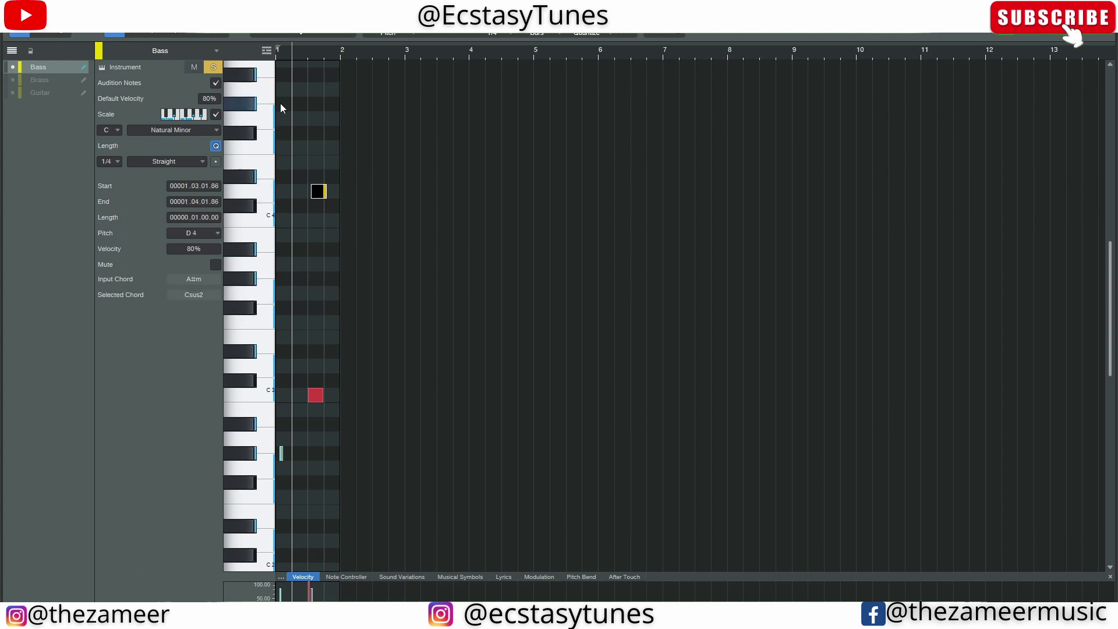
drag(302, 55, 268, 103)
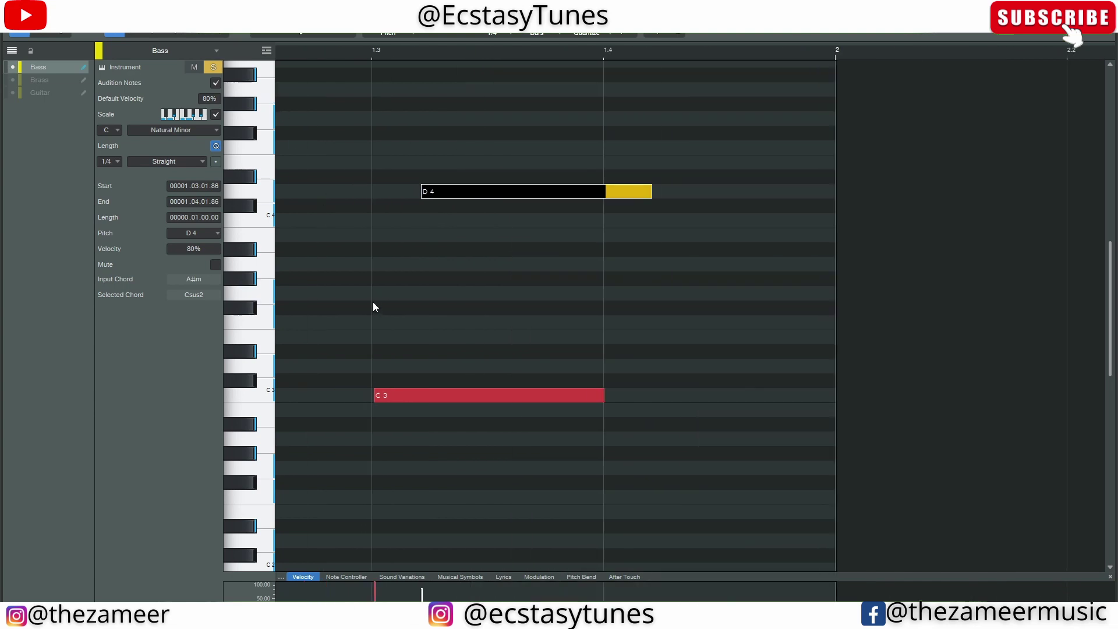
click(371, 304)
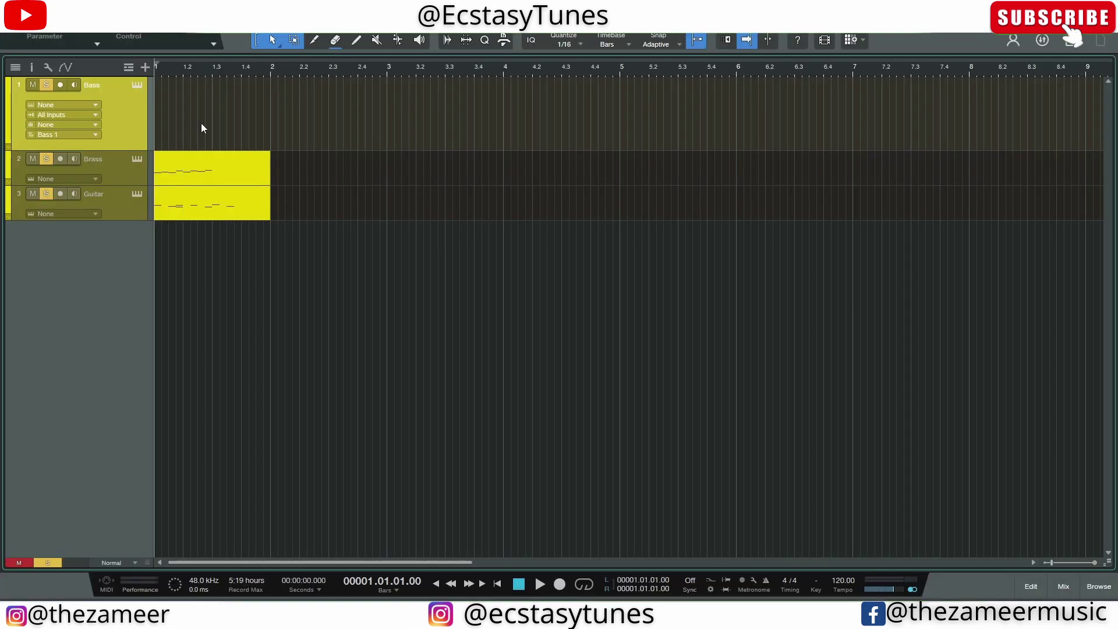
Record a first MIDI take on the Bass track with Kontakt and open the recorded part.
key(space)
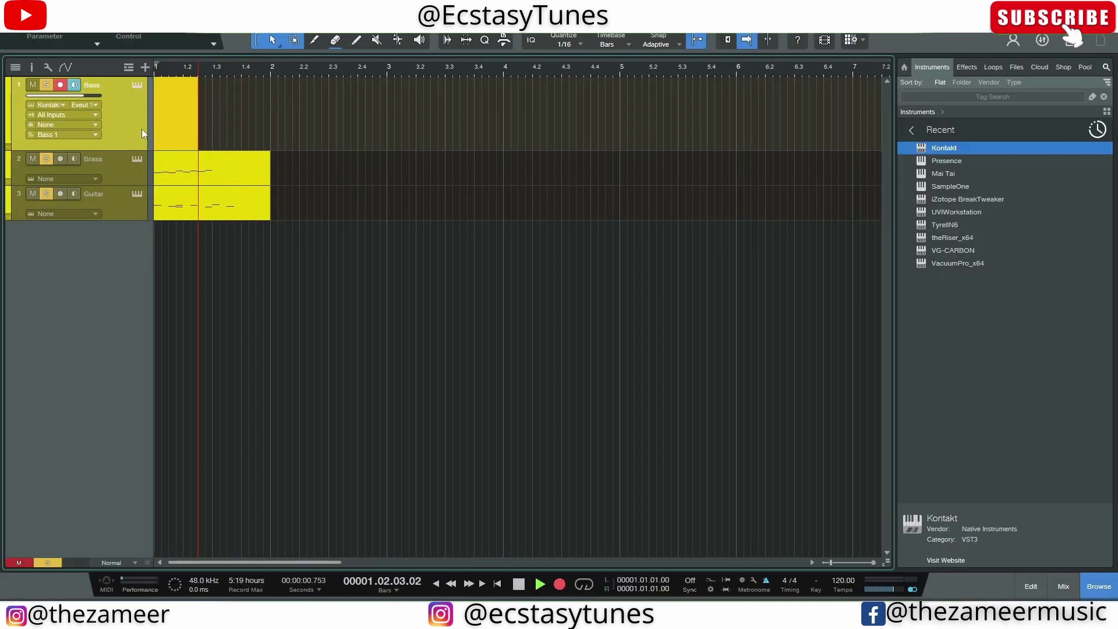
key(Down)
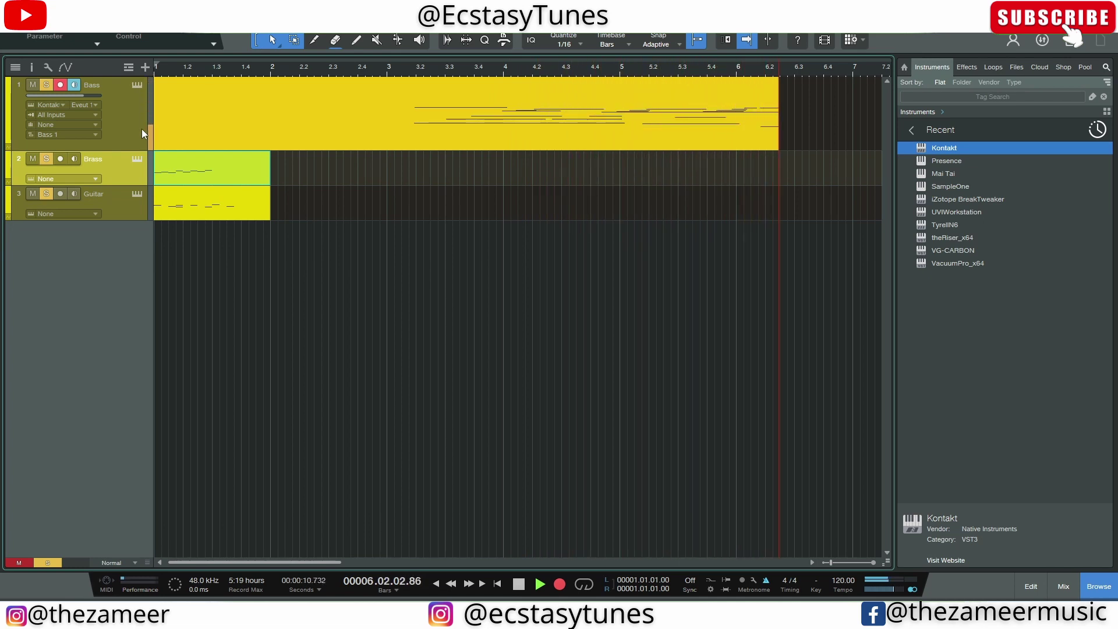
key(space)
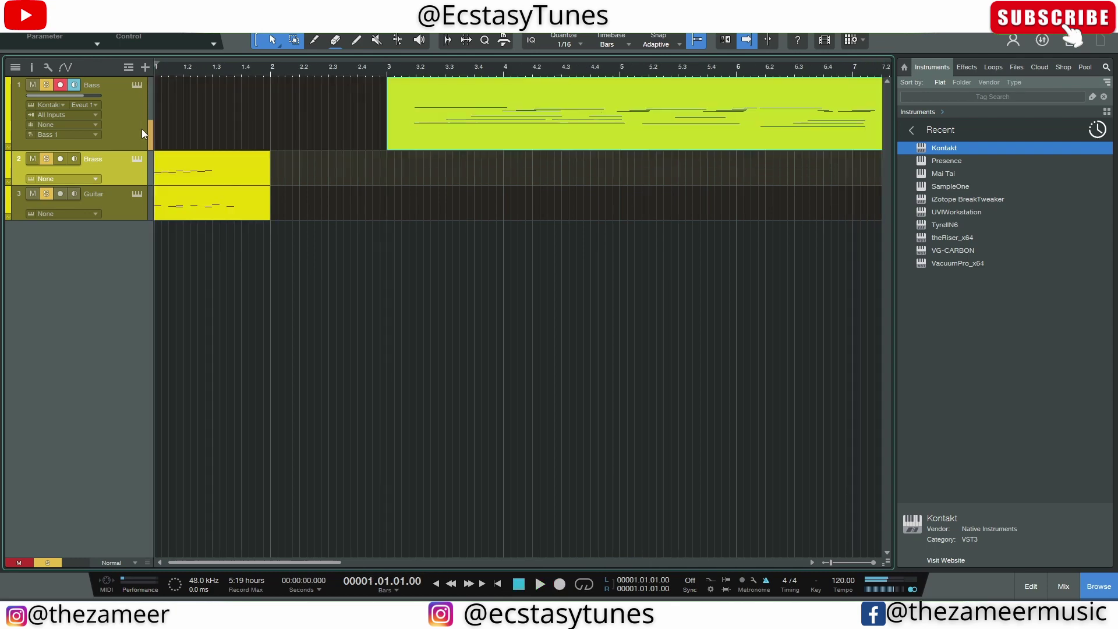
double_click(480, 146)
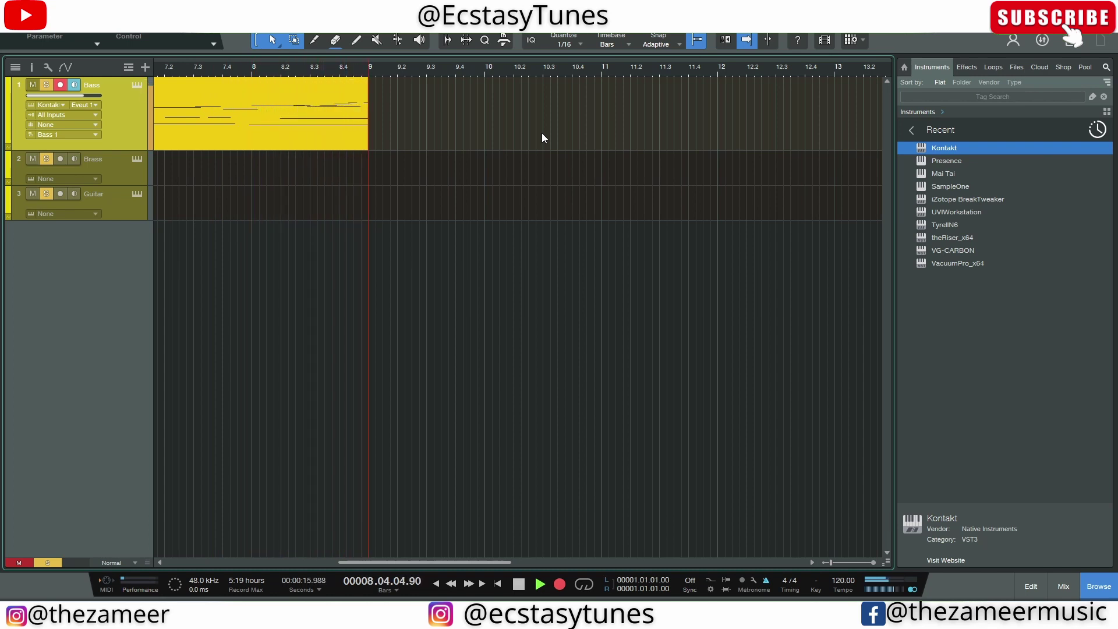
Stop recording the new Bass take near bar 9 and play it back in the note editor.
key(space)
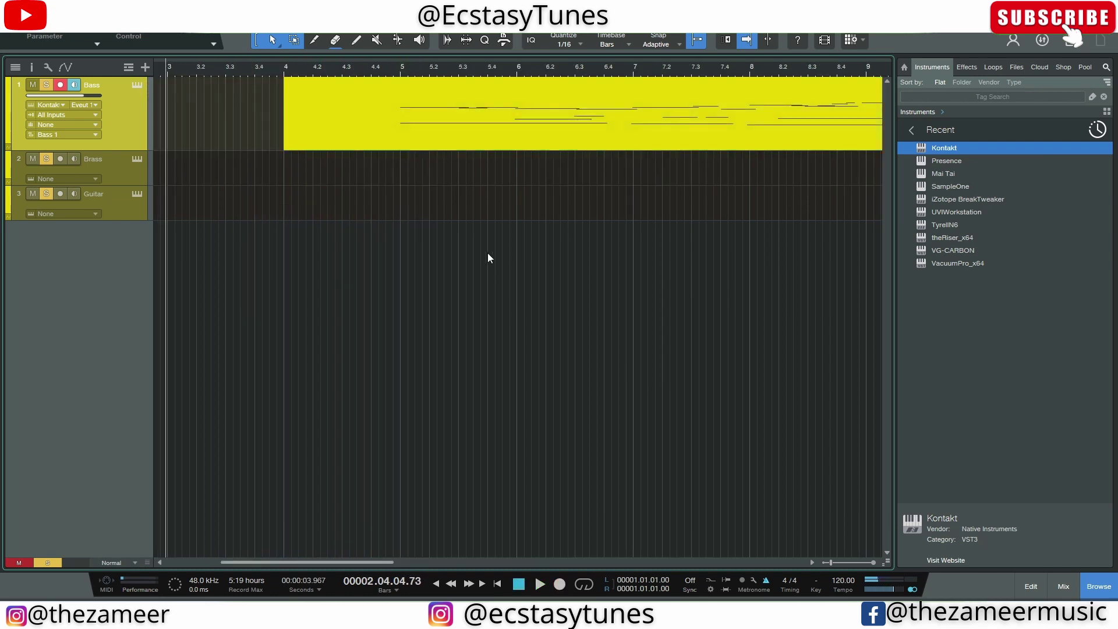
double_click(473, 135)
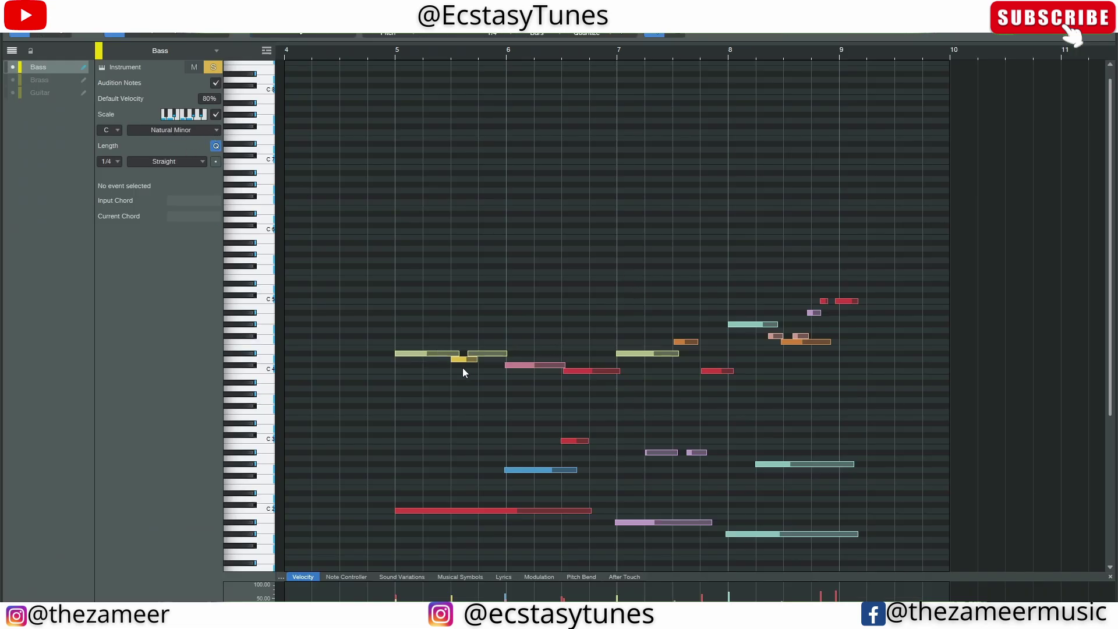
key(space)
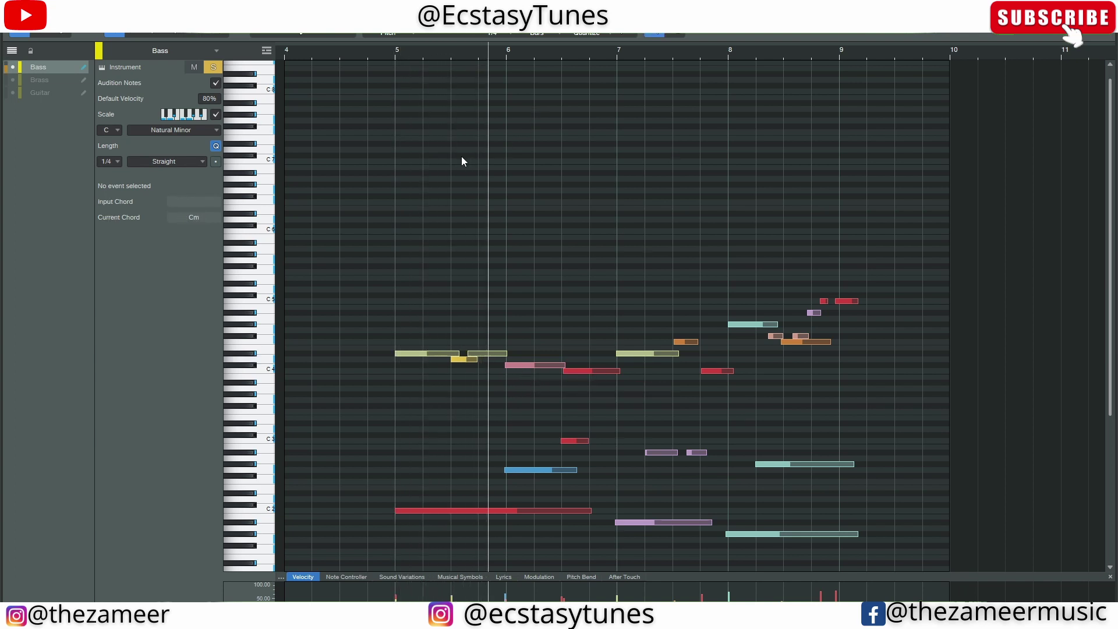
key(space)
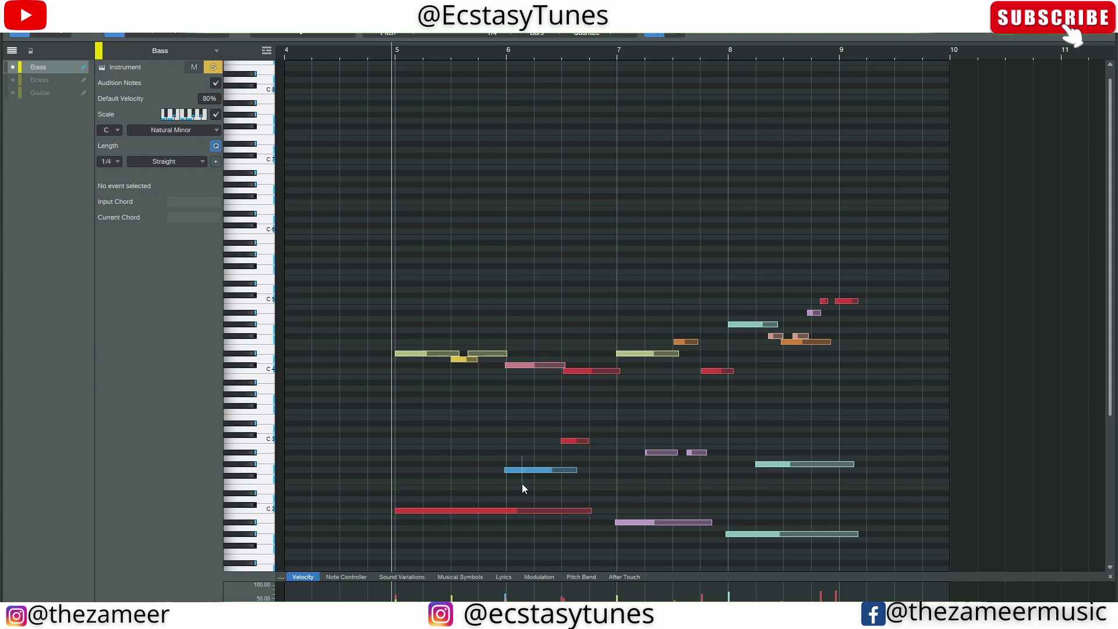
Select the G2 and D#4 notes near bar 6 in turn to inspect their note details.
click(522, 471)
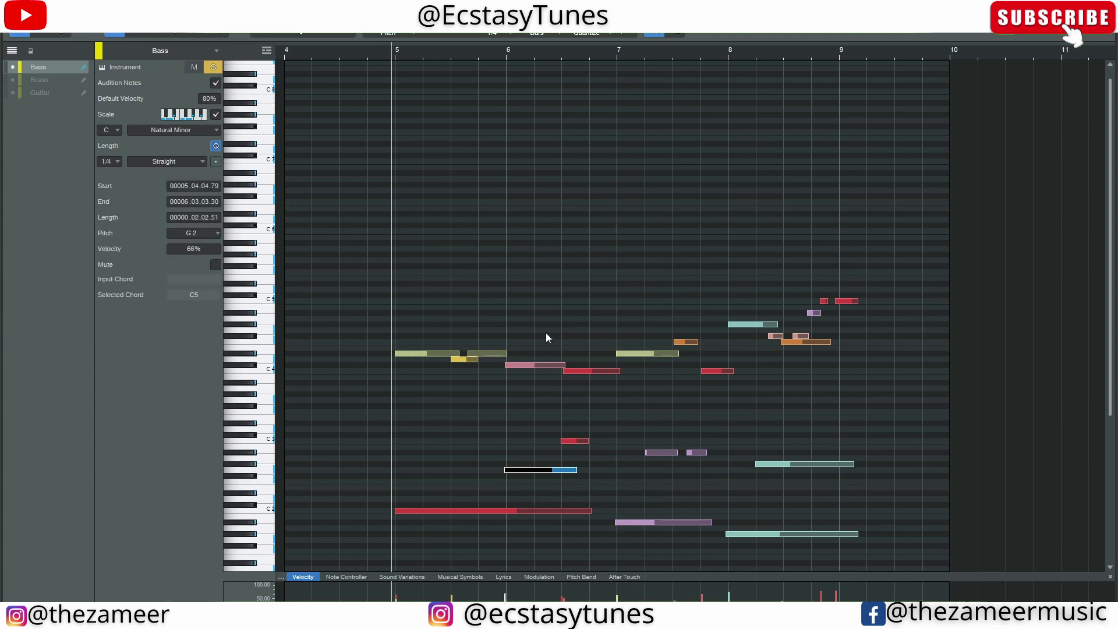
click(536, 366)
click(525, 367)
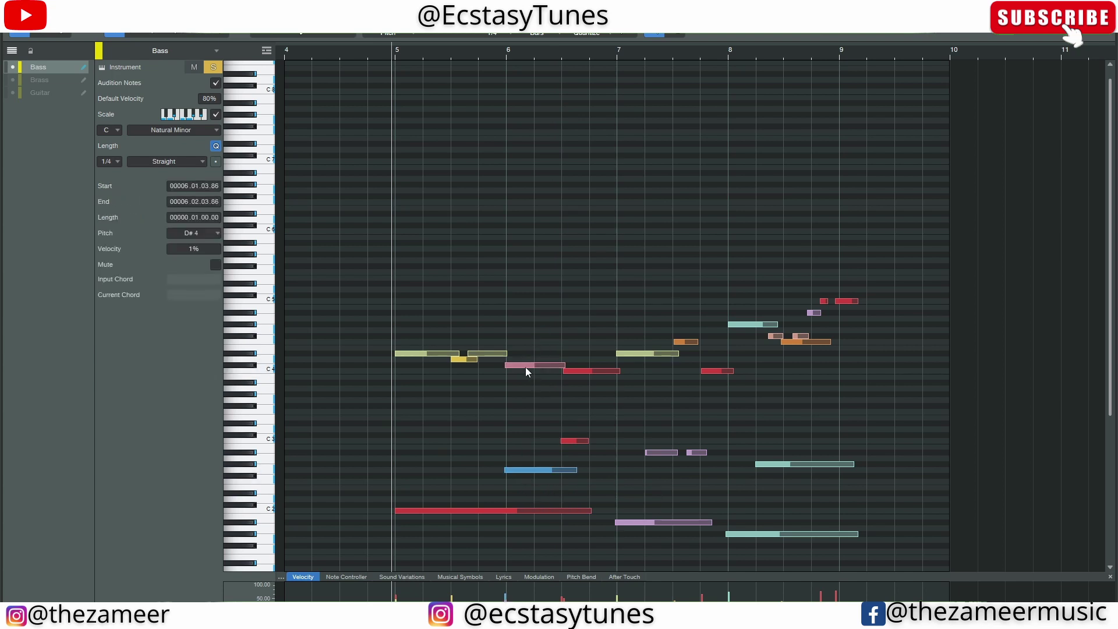
click(537, 471)
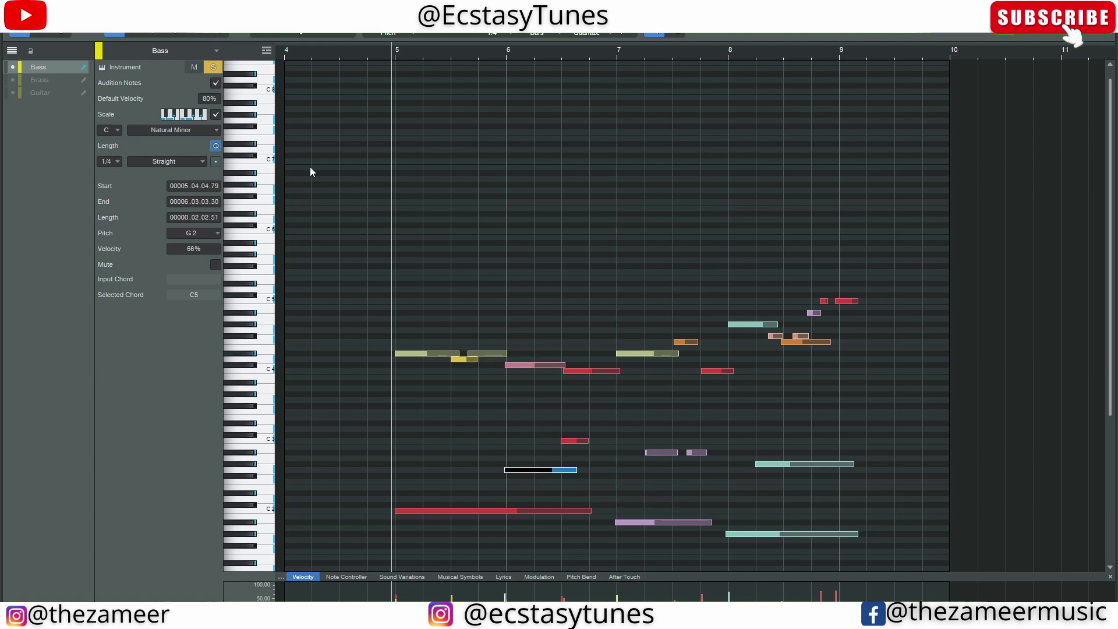
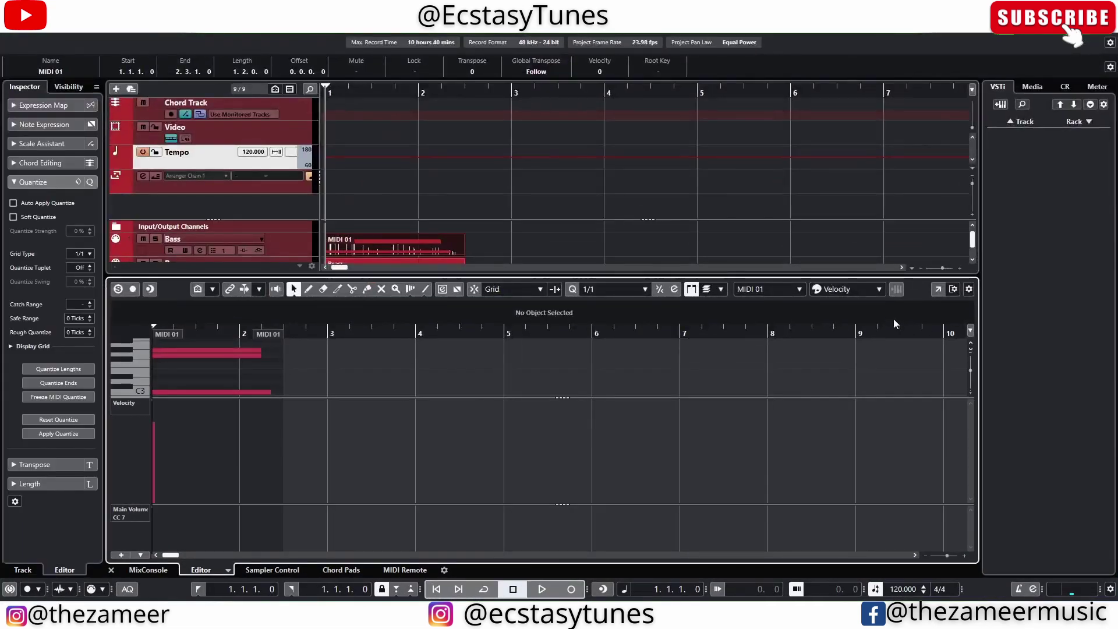
Switch to Cubase, open the MIDI 01 editor in its own window, collapse Scale Assistant and add a Pitchbend controller lane.
click(938, 292)
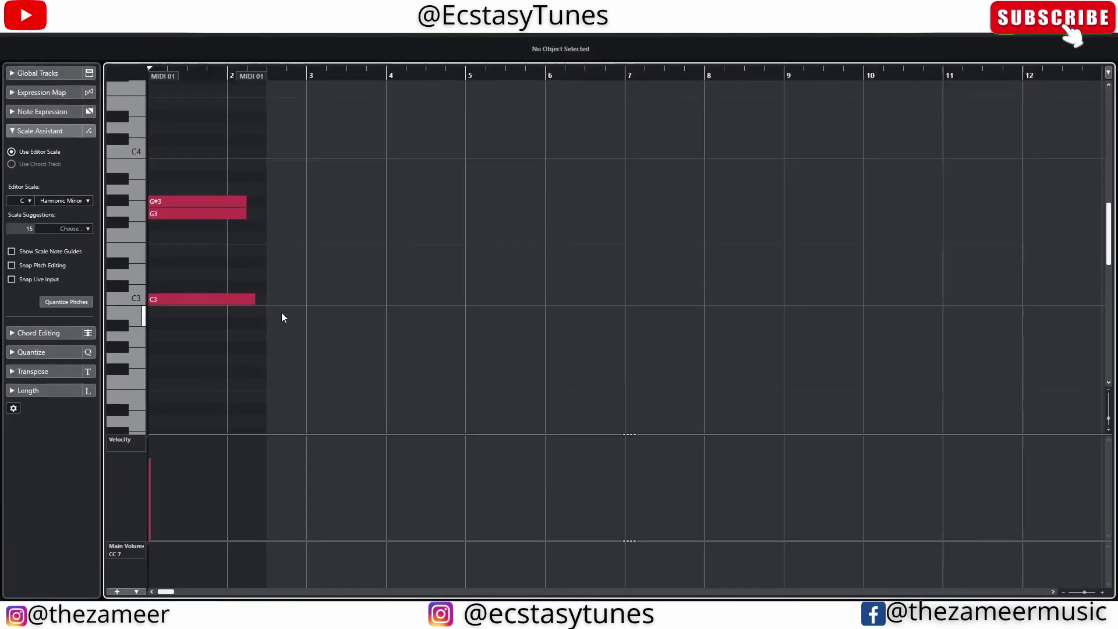
click(37, 137)
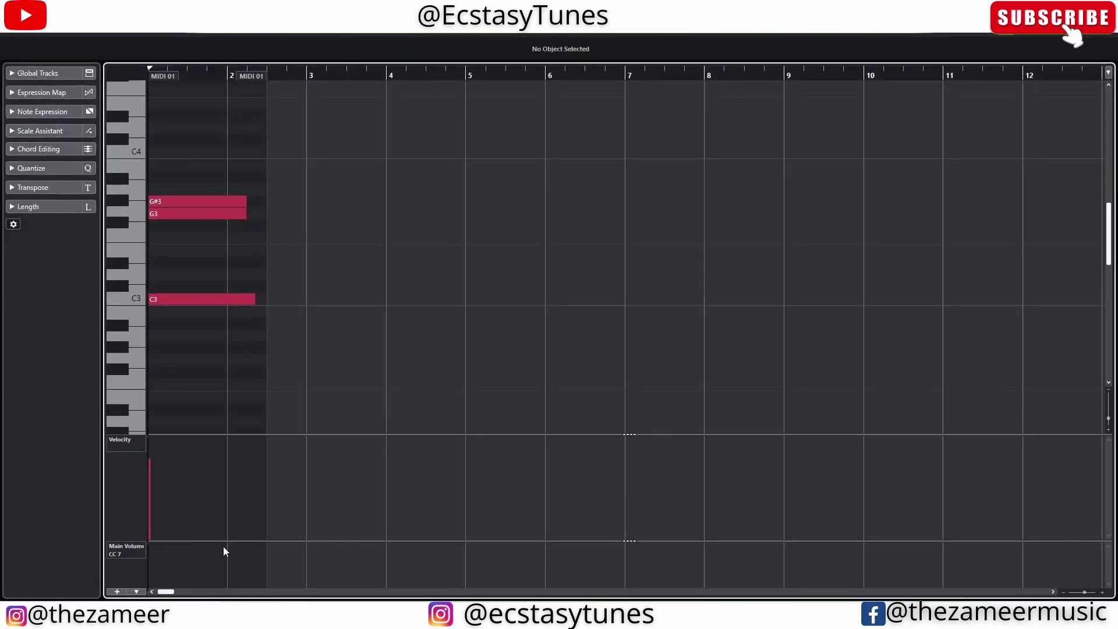
click(123, 593)
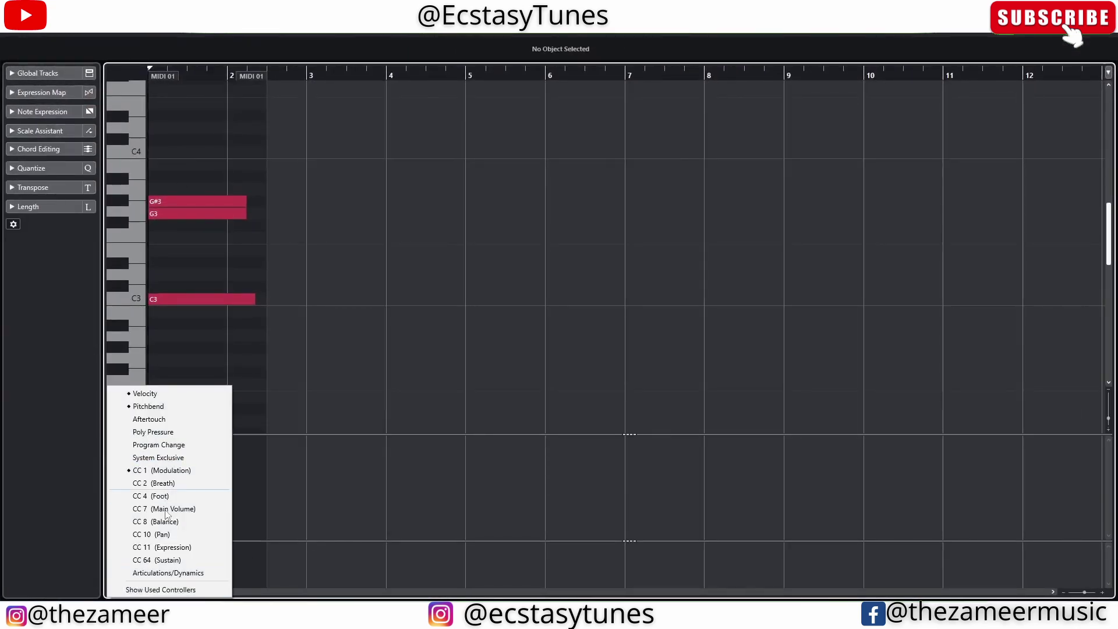
click(180, 406)
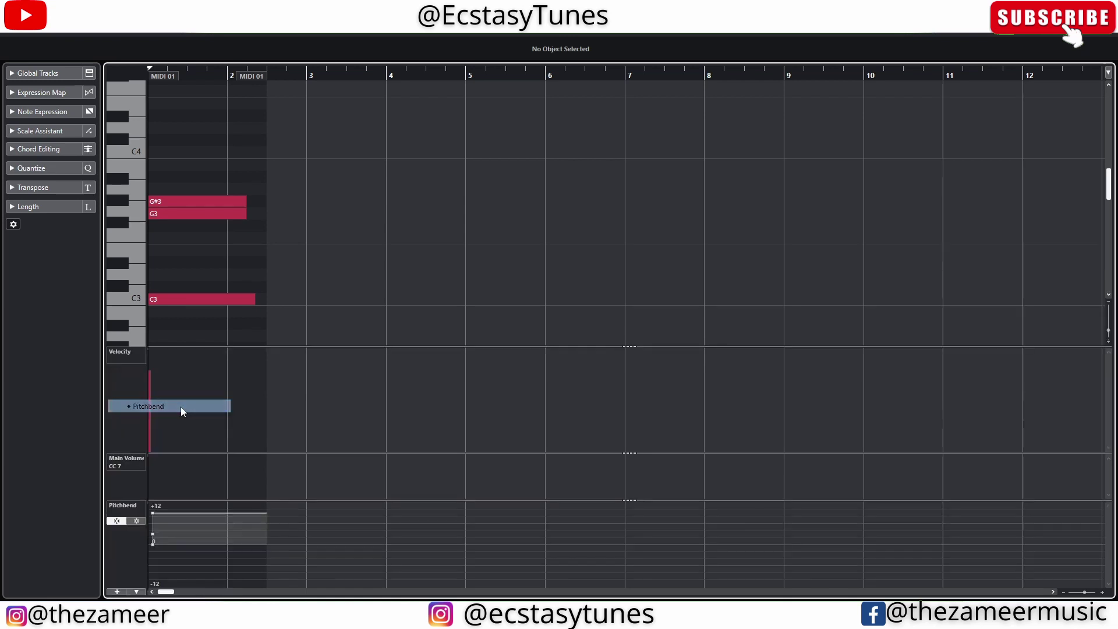
click(134, 504)
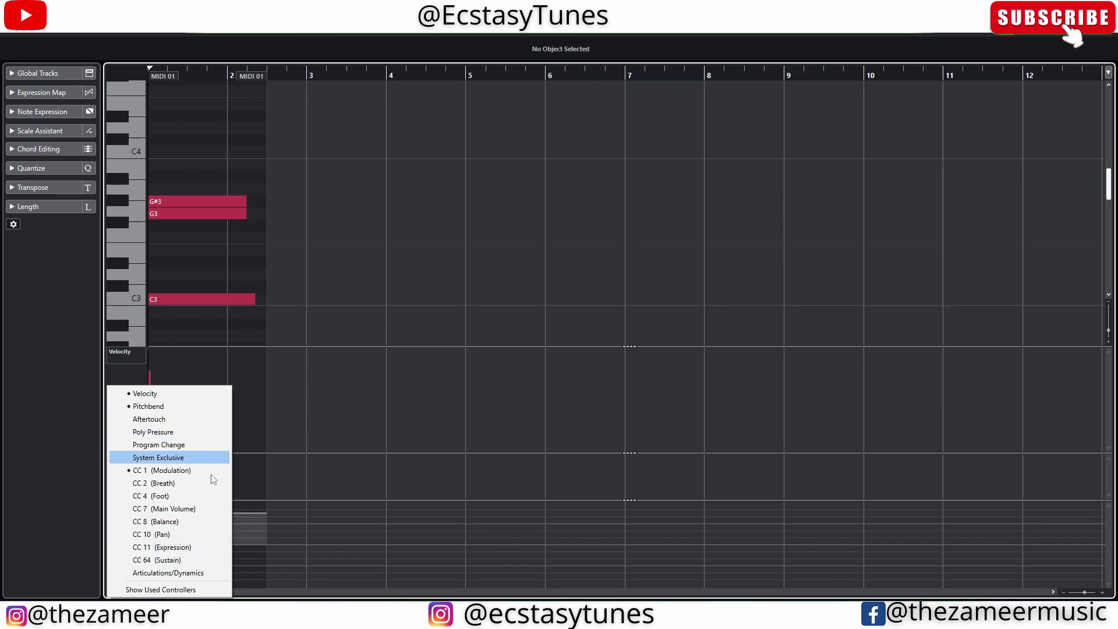
click(241, 445)
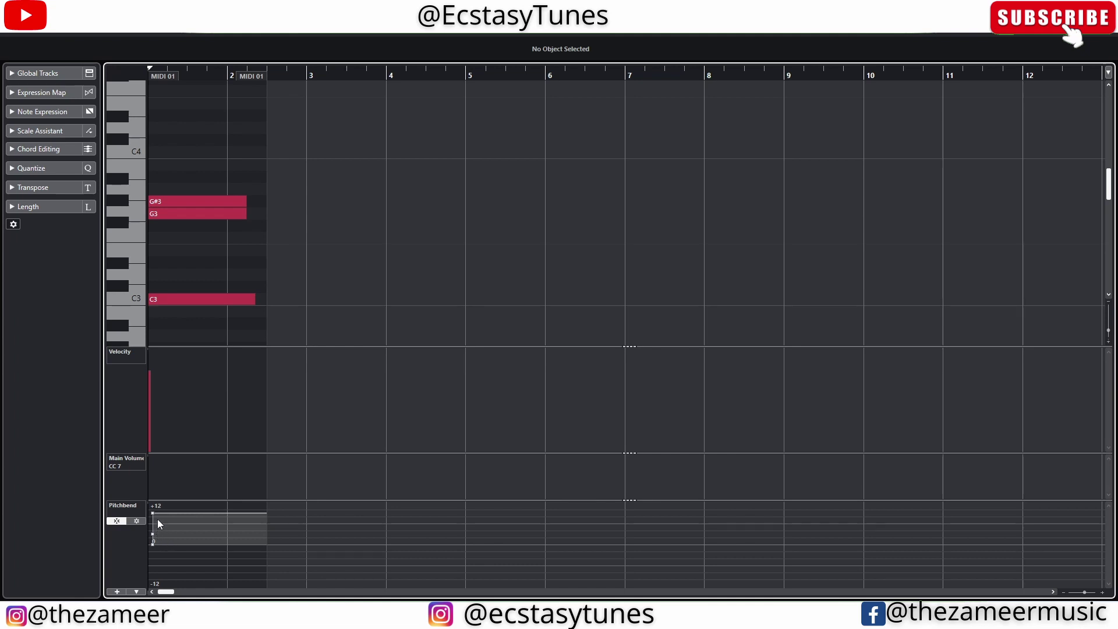
Raise the pitchbend point at 1.1.2 to 12 semitones and bring it back down to about 0.
key(h)
key(h)
key(h)
mouse_move(168, 523)
mouse_down()
mouse_move(187, 516)
mouse_move(167, 507)
mouse_up()
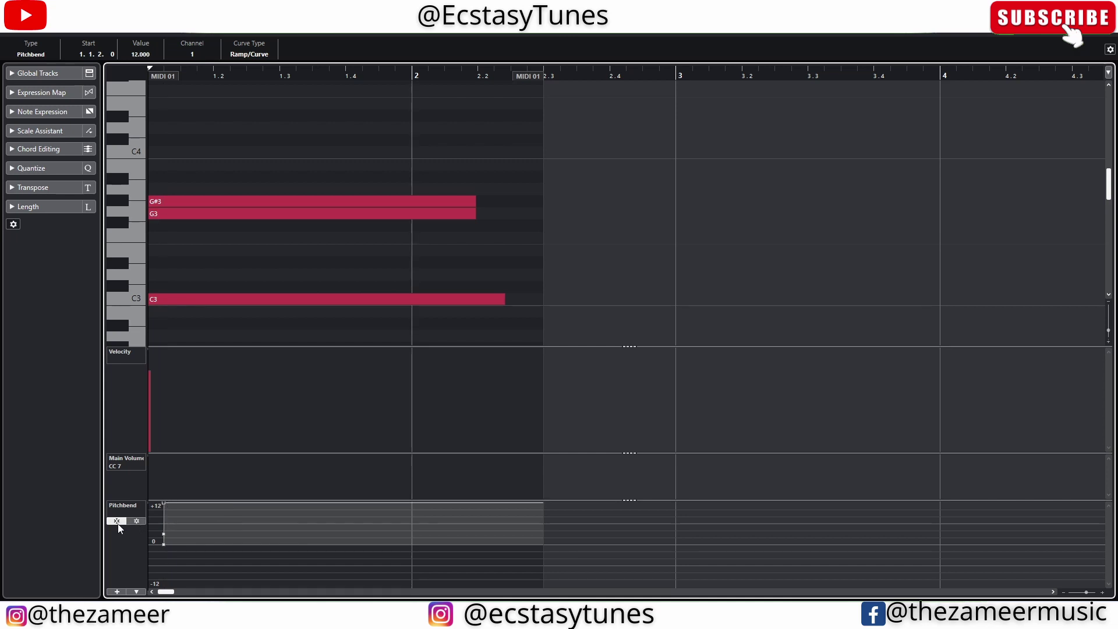
drag(161, 502, 164, 544)
Set the pitchbend range to 7 up and -7 down, and raise the pitchbend point at 1.1.2 to 7.
click(138, 521)
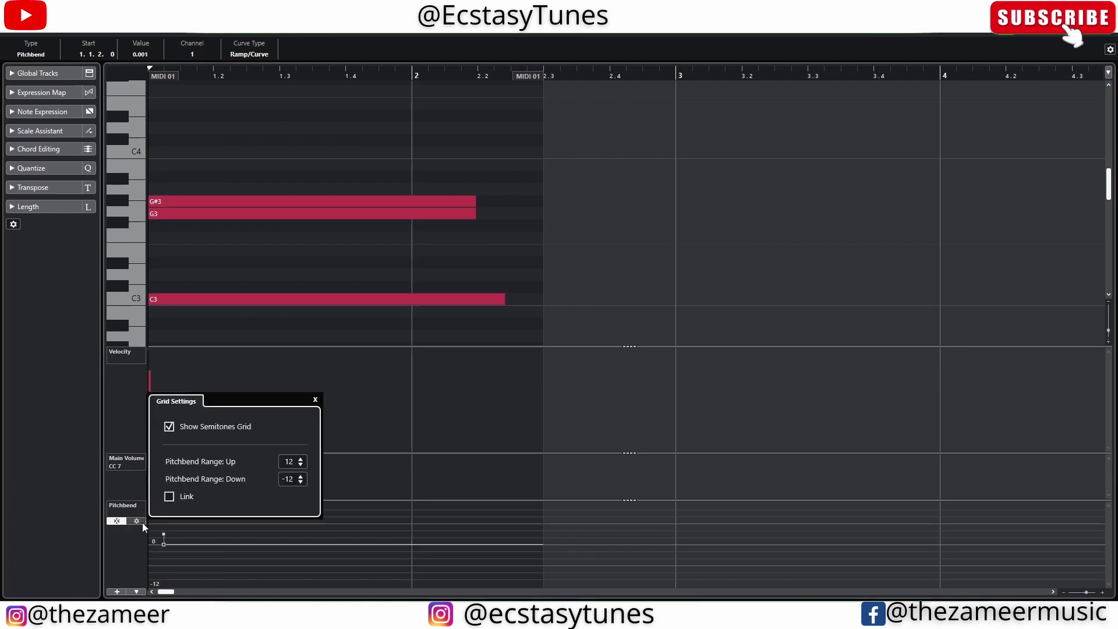
click(300, 465)
click(300, 464)
click(301, 465)
click(301, 465)
click(300, 465)
click(300, 482)
click(301, 481)
click(302, 480)
click(301, 477)
click(301, 477)
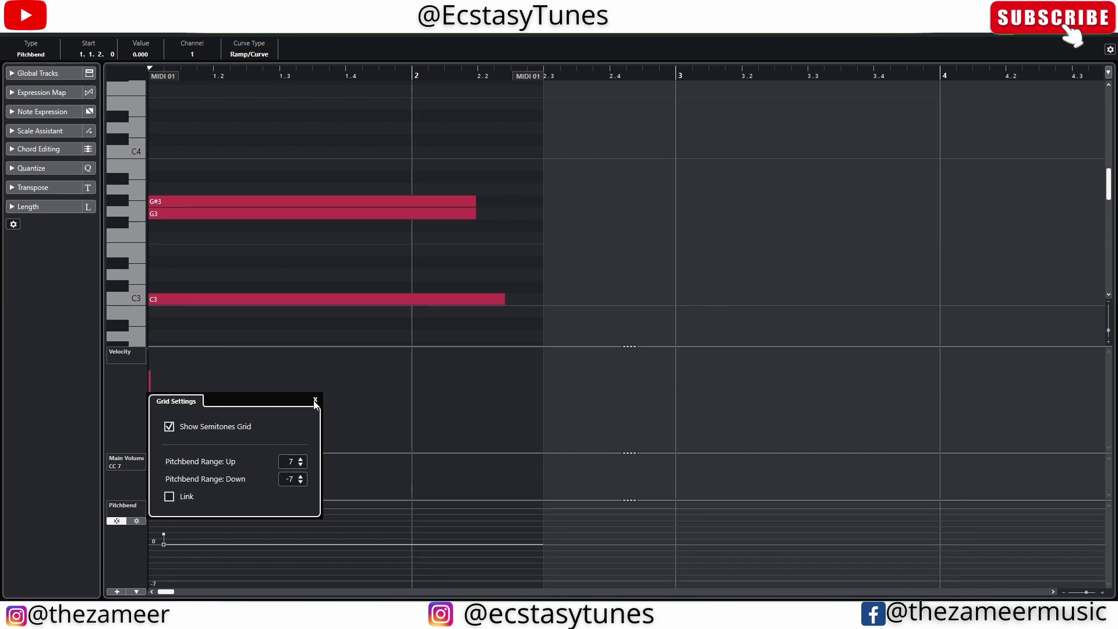
click(315, 400)
drag(165, 544, 188, 519)
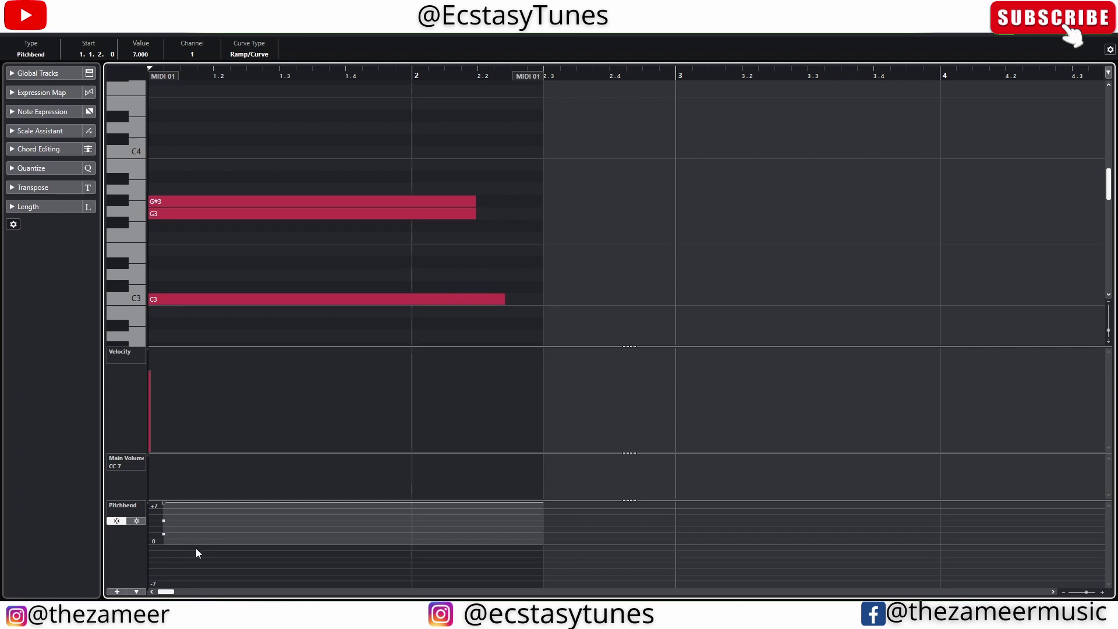
Change the Main Volume lane to CC 1 (Modulation) and draw a freehand wavy curve across the whole part.
click(140, 458)
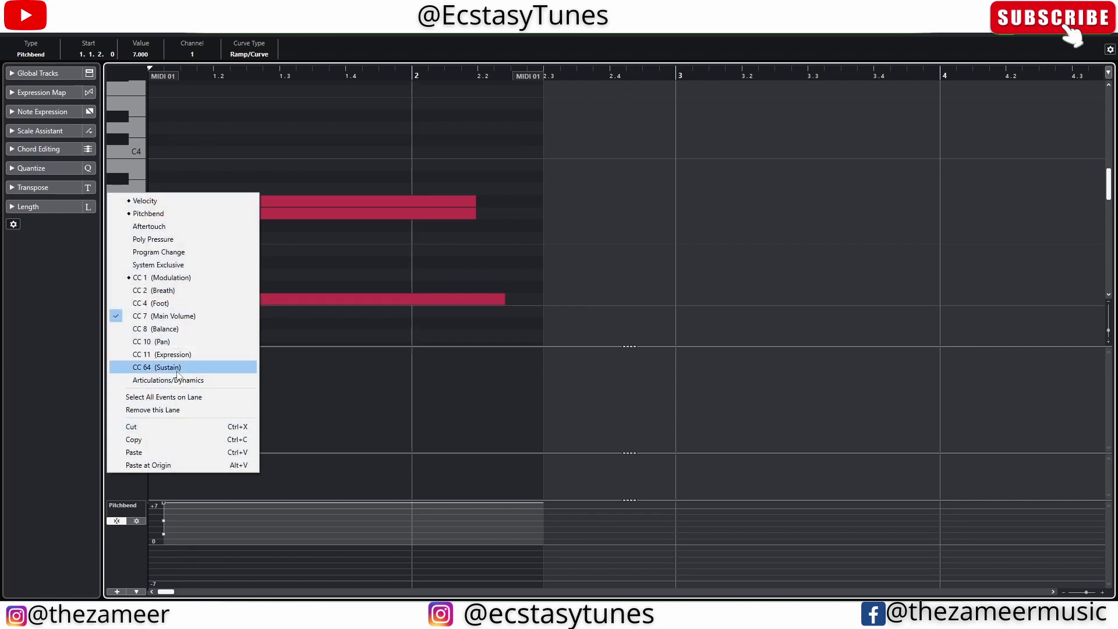
click(160, 278)
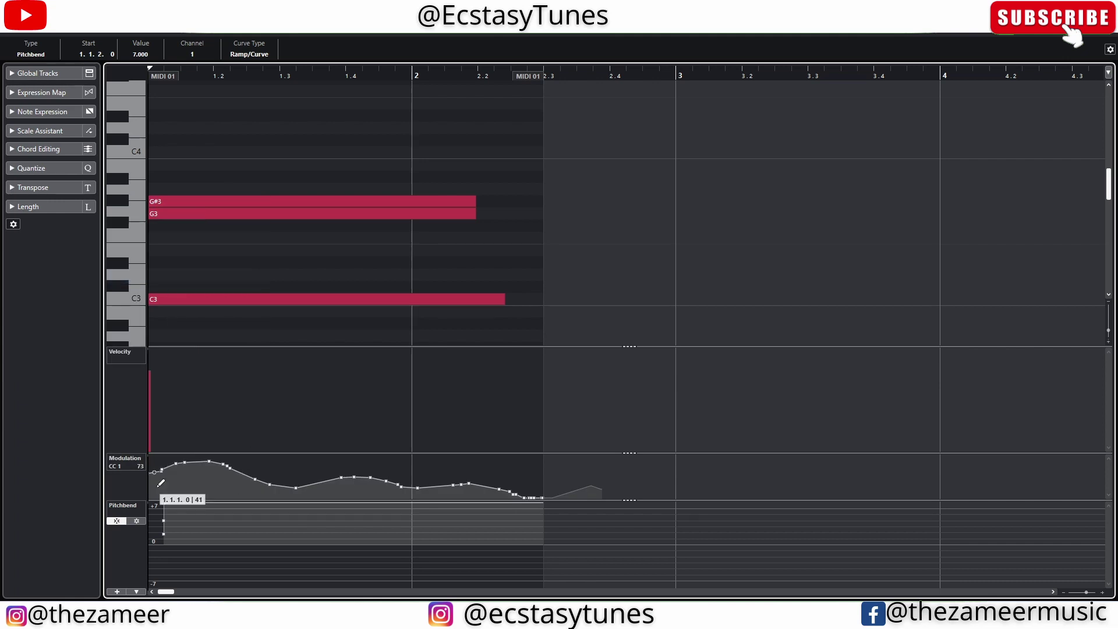
mouse_move(206, 461)
mouse_down()
mouse_move(238, 483)
mouse_move(366, 464)
mouse_move(512, 481)
mouse_move(281, 468)
mouse_move(460, 452)
mouse_move(531, 484)
mouse_move(537, 476)
mouse_move(499, 458)
mouse_up()
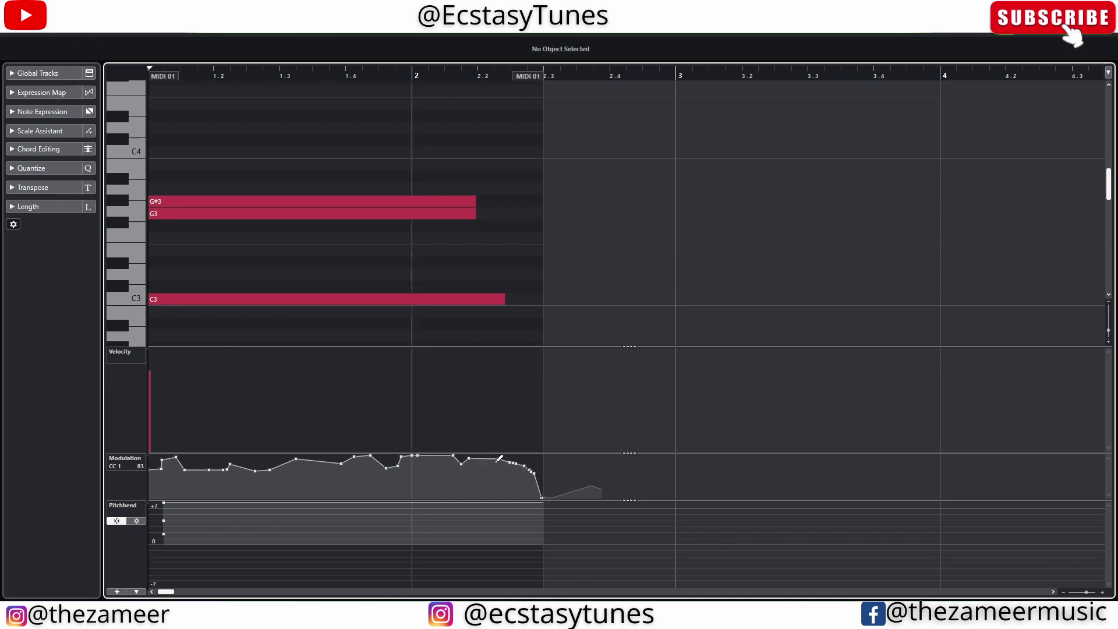
mouse_move(151, 483)
mouse_down()
mouse_move(219, 486)
mouse_move(274, 466)
mouse_move(311, 477)
mouse_move(449, 465)
mouse_move(545, 486)
mouse_up()
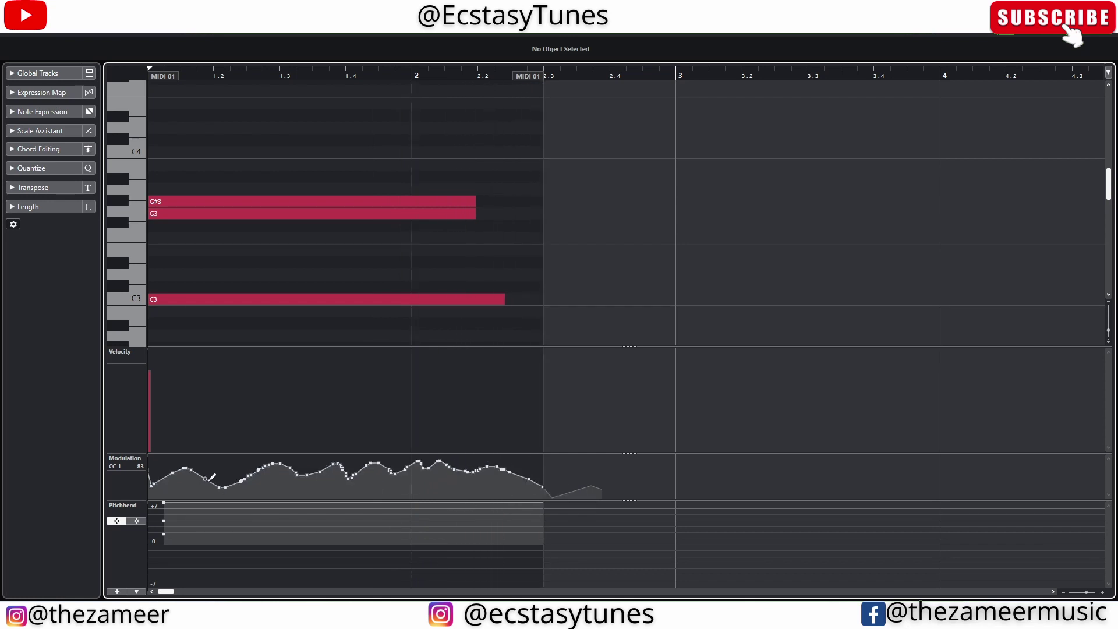
Select the modulation events across the part and scale the curve down, tilting it lower towards the part's end.
click(173, 479)
drag(174, 479, 177, 483)
drag(556, 457, 150, 495)
drag(351, 460, 354, 464)
drag(551, 461, 550, 495)
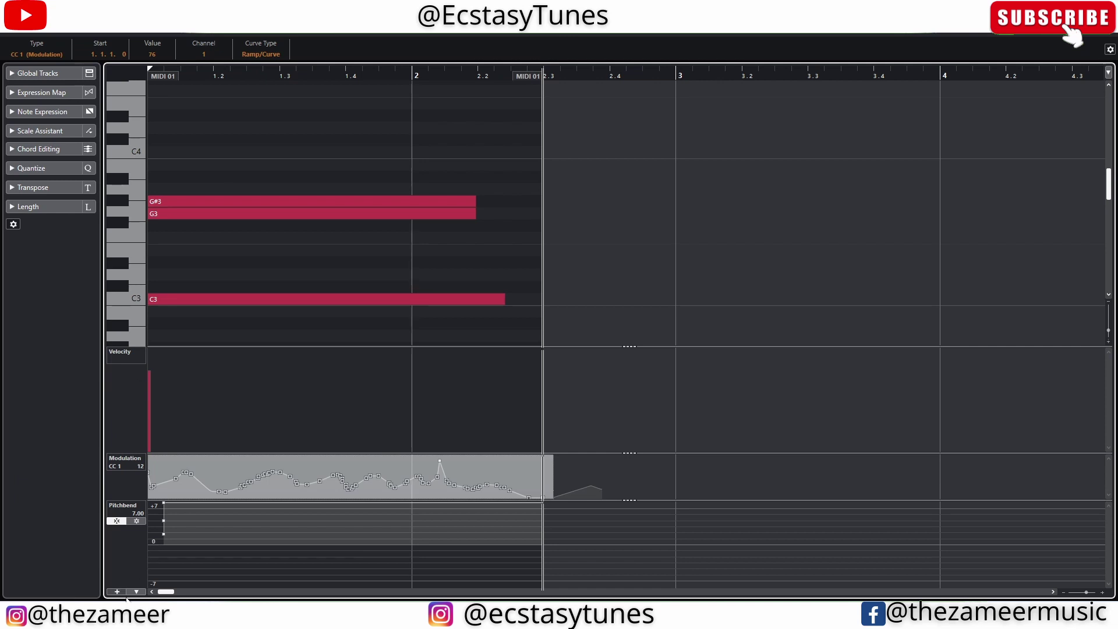
Add a CC 7 (Main Volume) controller lane below the Pitchbend lane and look over the other available controllers.
click(117, 591)
click(163, 509)
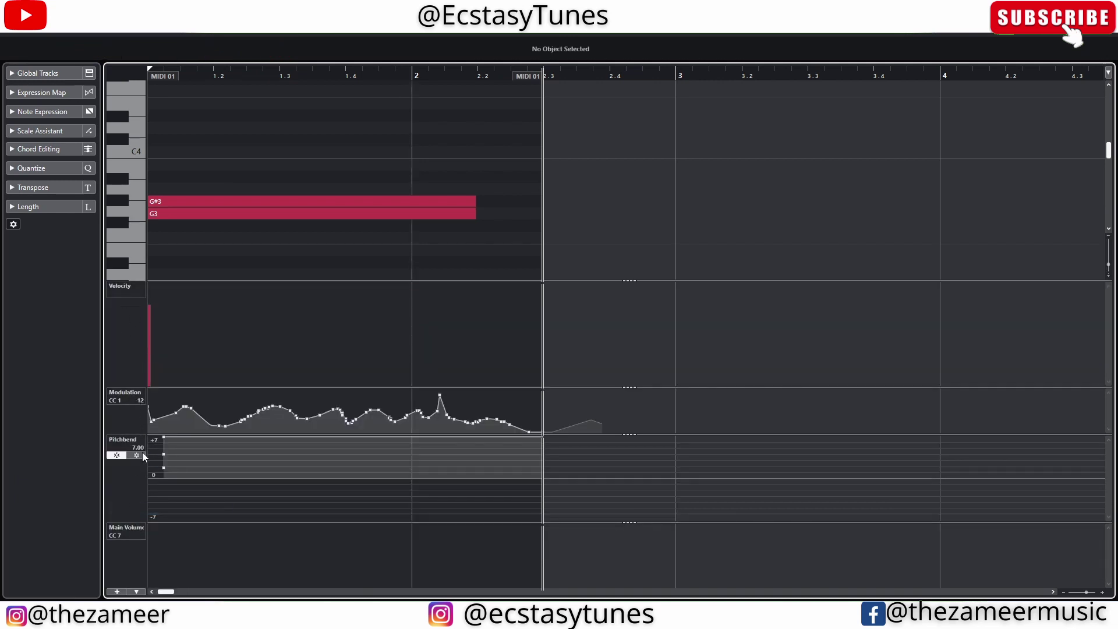
click(116, 592)
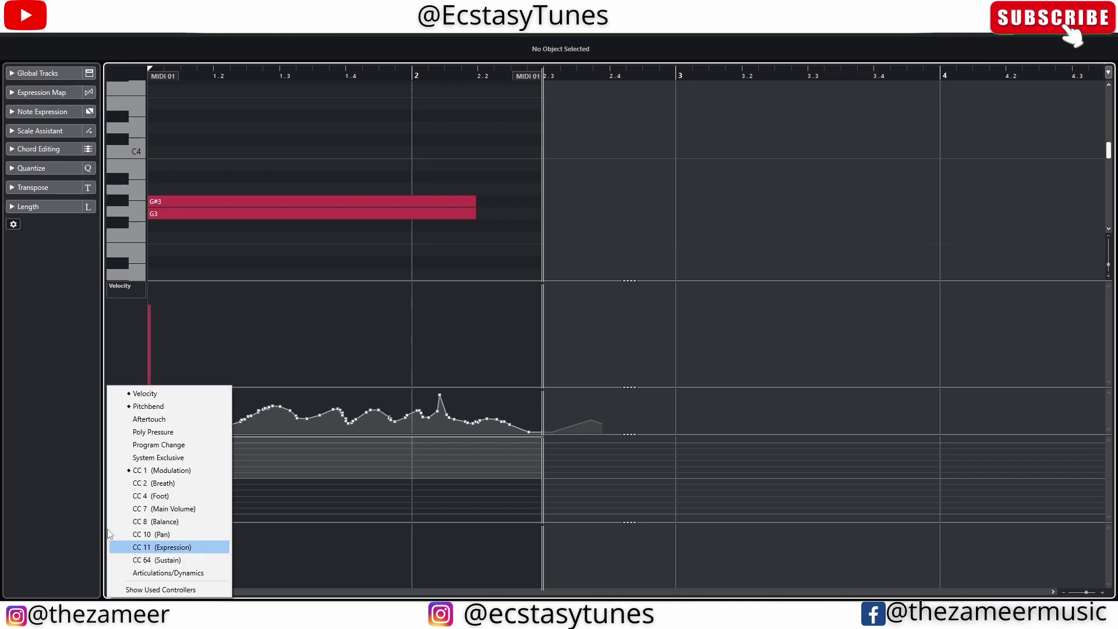
click(476, 210)
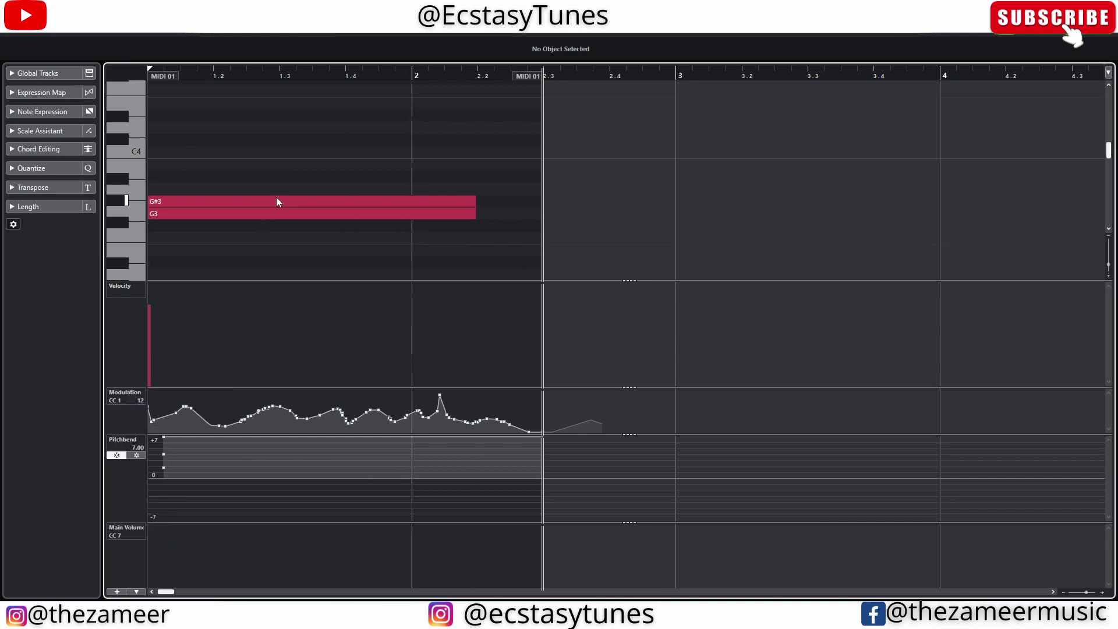
Switch to Studio One, open the Bass part's note editor, and show the Note Controller lane and its list of types.
scroll(277, 198, down, 3)
scroll(277, 200, down, 3)
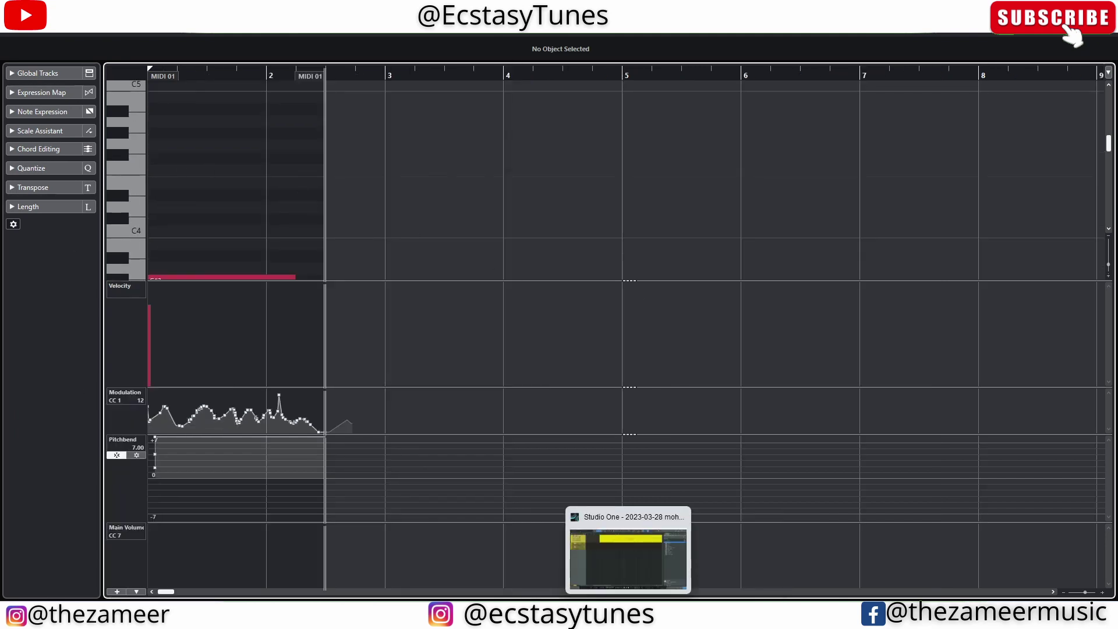
click(631, 600)
double_click(414, 153)
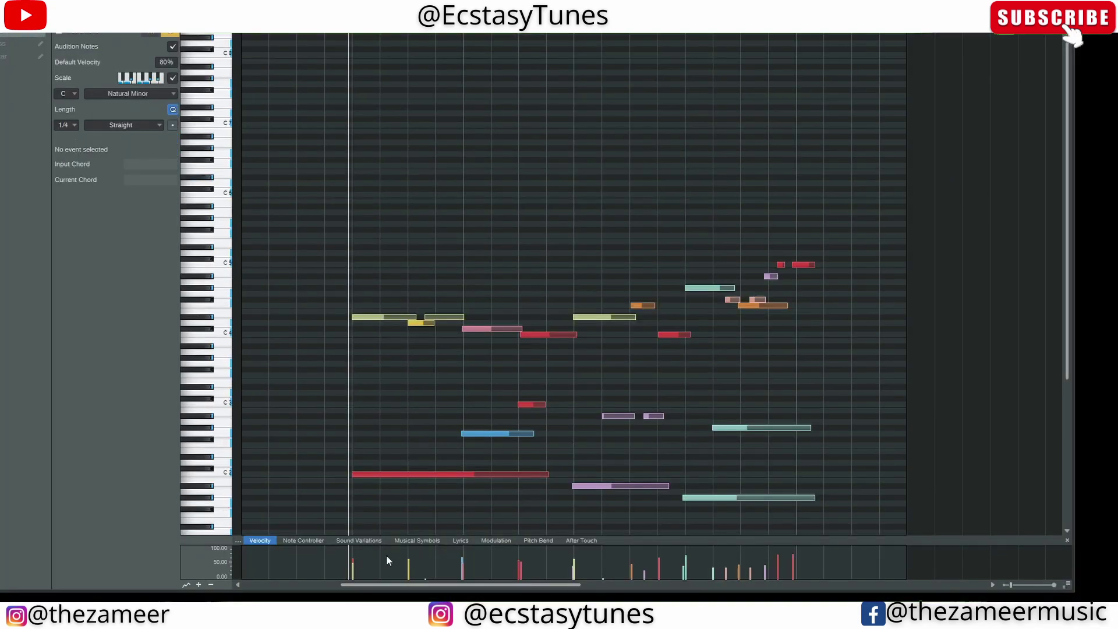
click(299, 542)
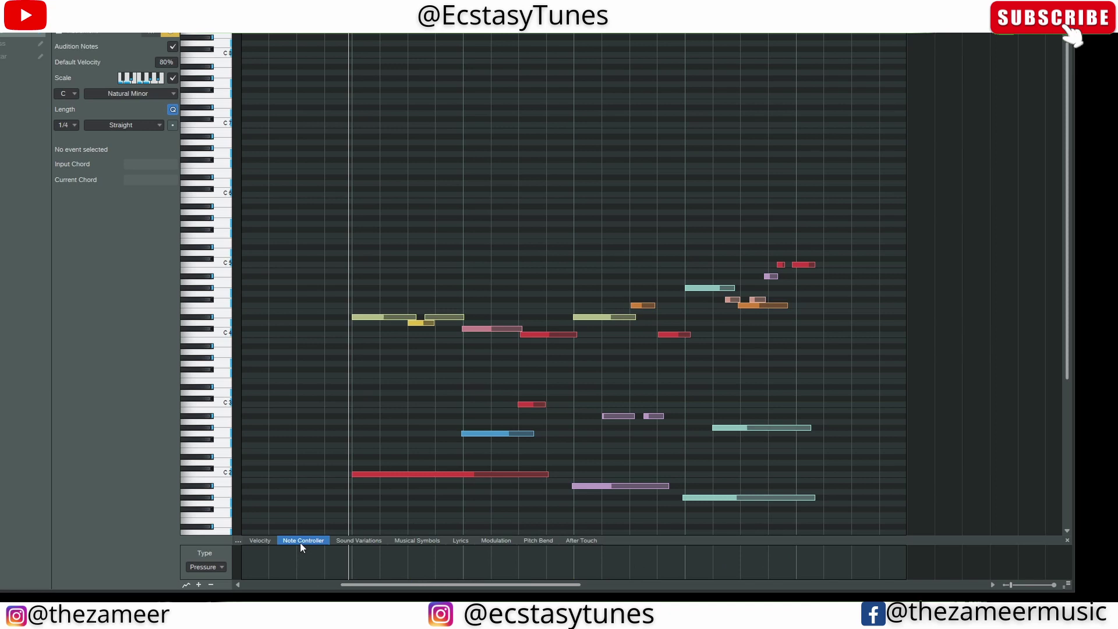
click(222, 569)
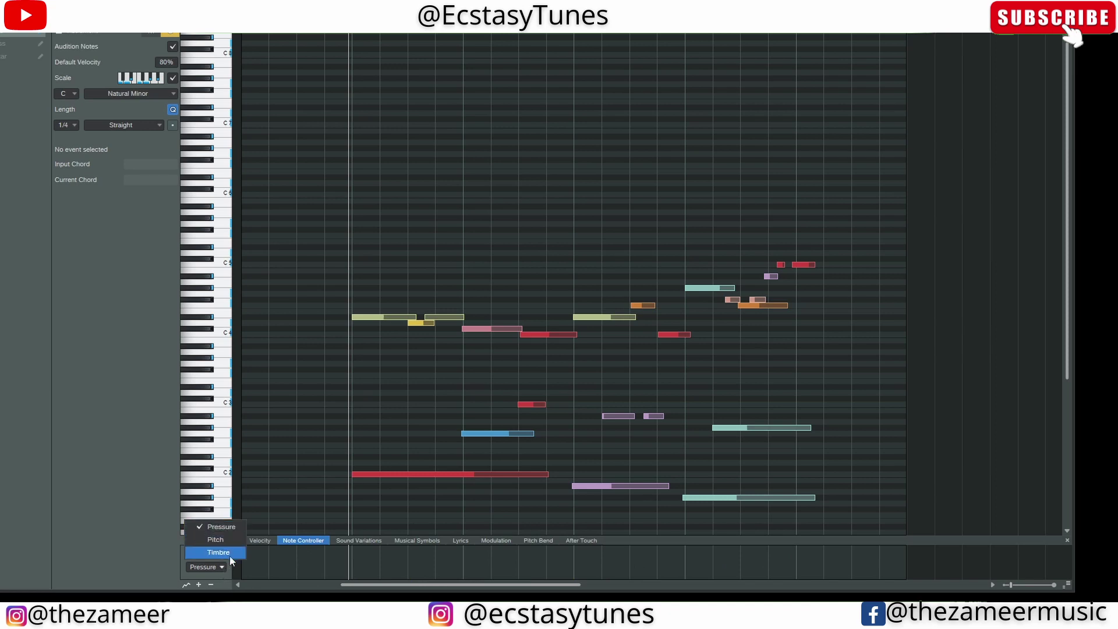
Add two more controller lanes and set the three lanes to Velocity, Musical Symbols and Note Controller.
click(201, 587)
click(201, 587)
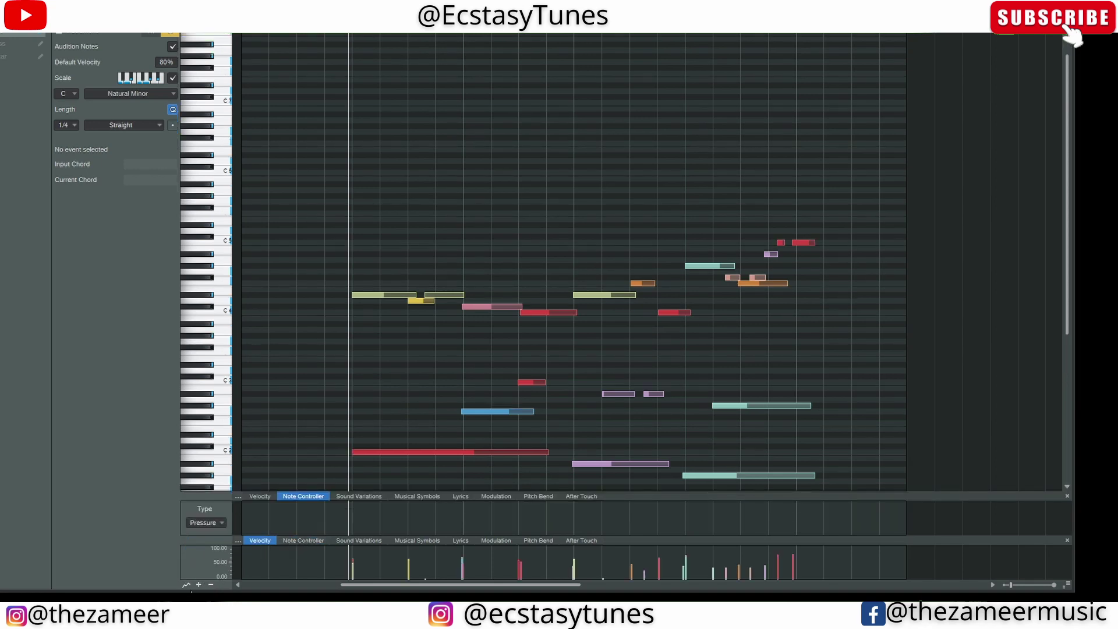
click(198, 585)
click(417, 496)
click(304, 541)
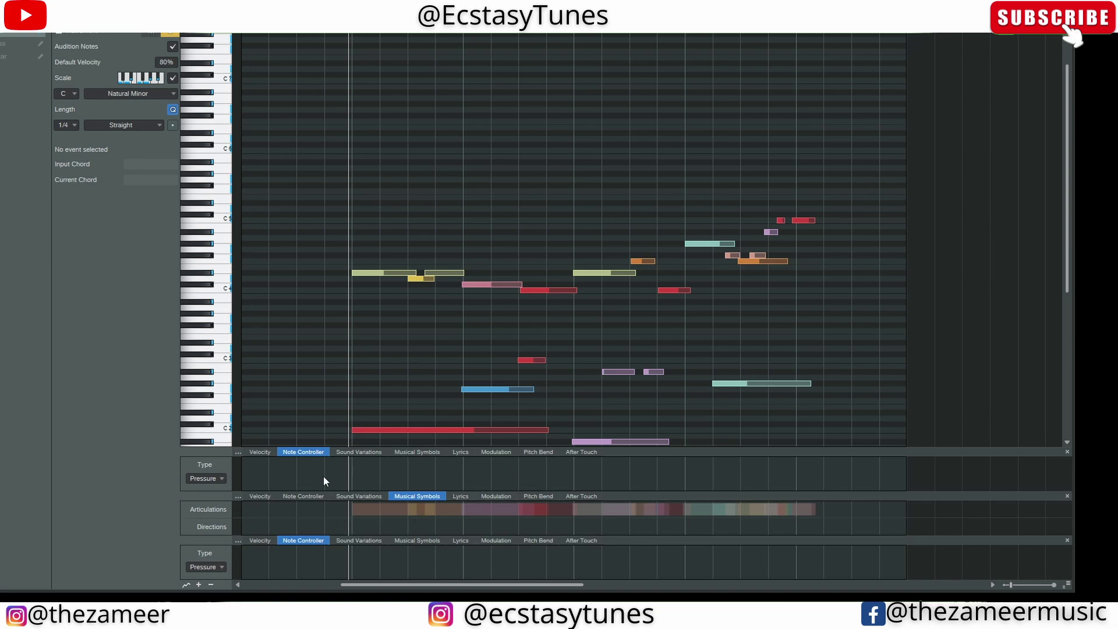
click(265, 453)
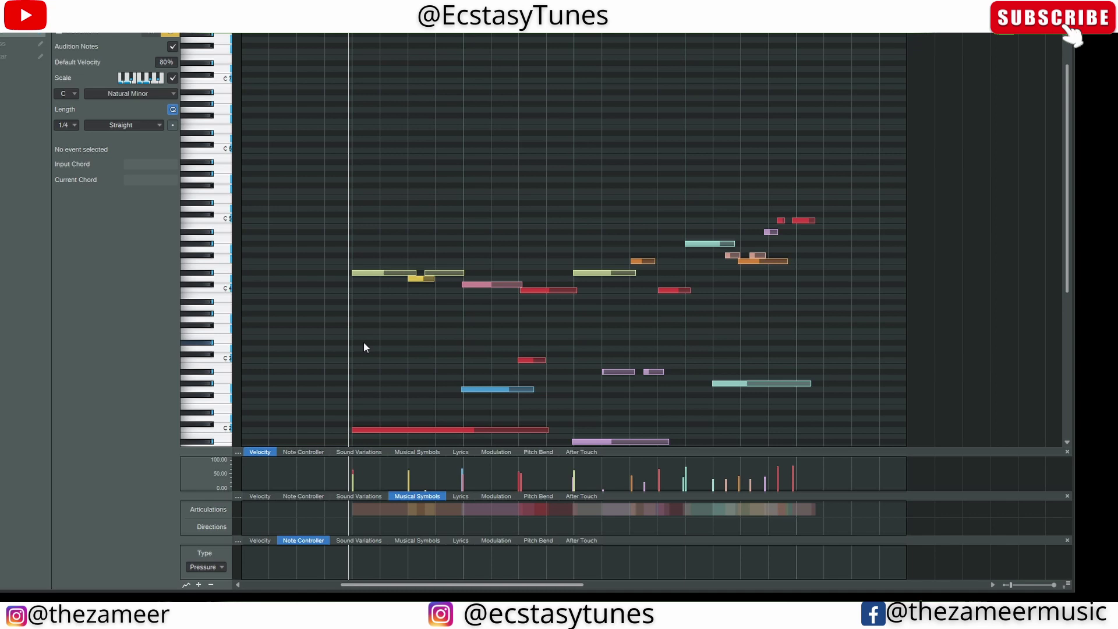
Set the lowest Note Controller lane's type to Pitch and try to adjust its pitch line.
scroll(365, 348, down, 1)
scroll(365, 347, up, 3)
scroll(364, 347, down, 4)
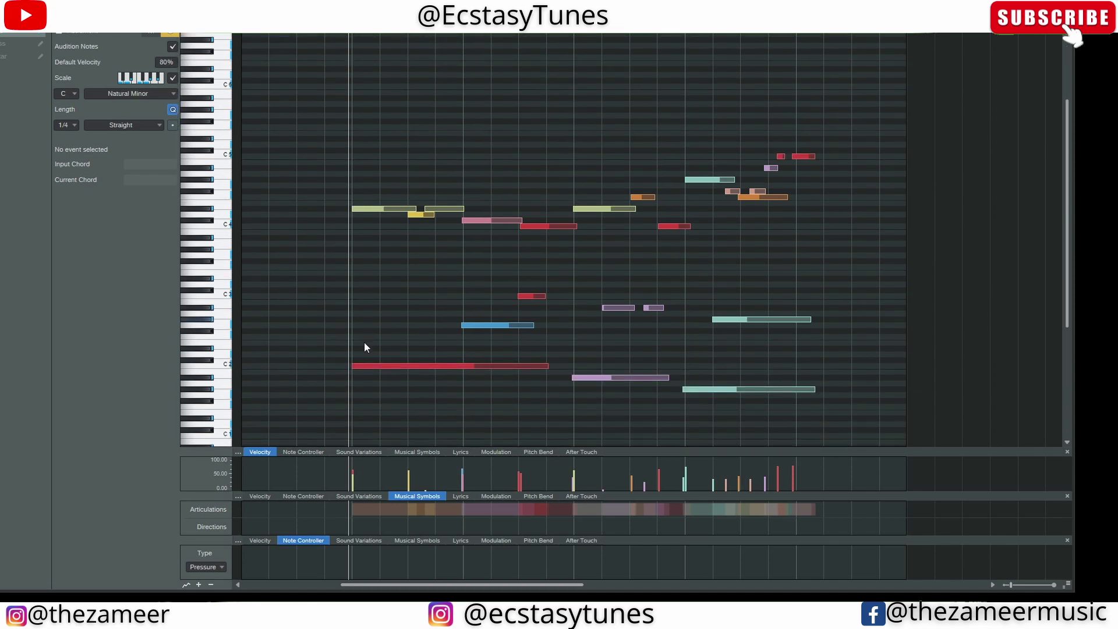
scroll(365, 348, down, 1)
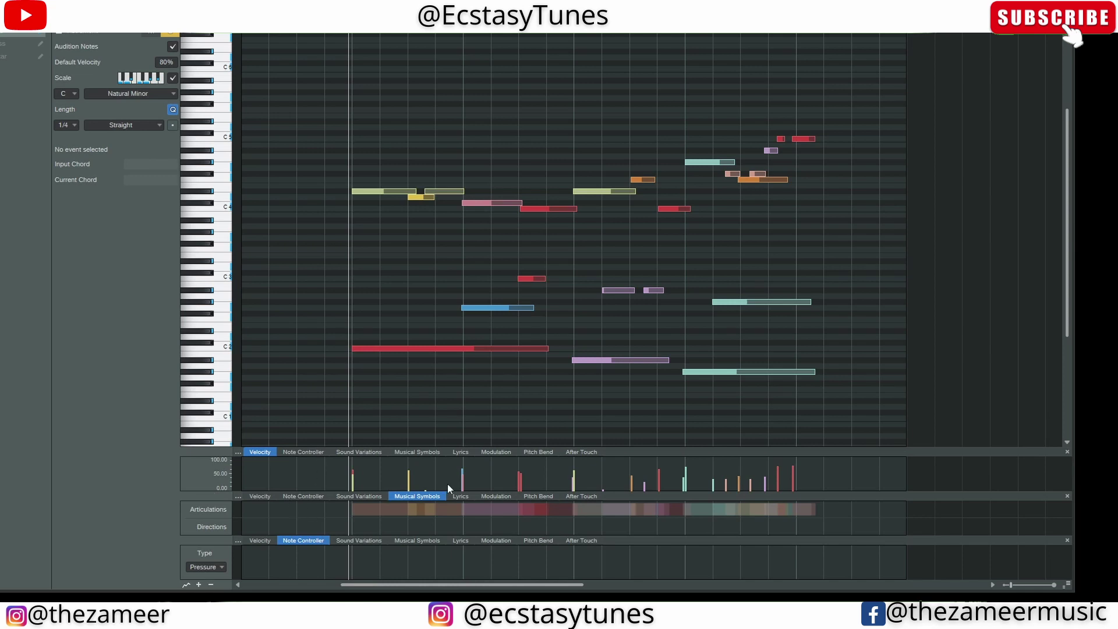
click(217, 567)
click(228, 541)
click(252, 564)
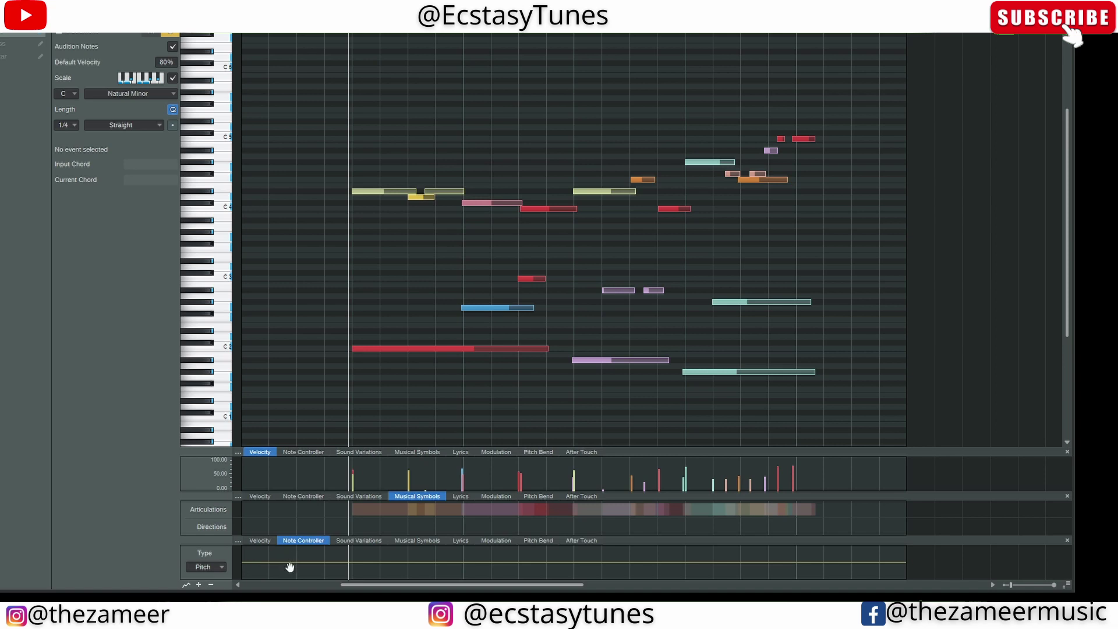
mouse_move(292, 565)
mouse_down()
mouse_move(299, 543)
mouse_move(302, 575)
mouse_up()
Hide and show the controller lanes below the Bass notes several times.
click(187, 584)
click(187, 584)
click(187, 585)
click(186, 585)
click(187, 585)
click(187, 585)
click(187, 585)
click(187, 585)
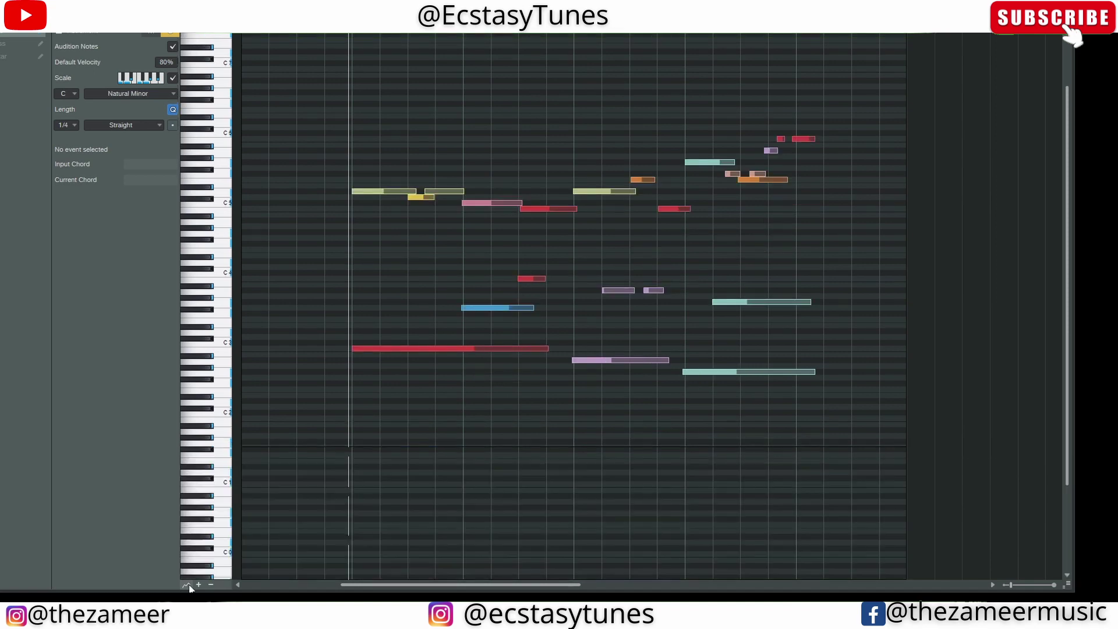
click(187, 585)
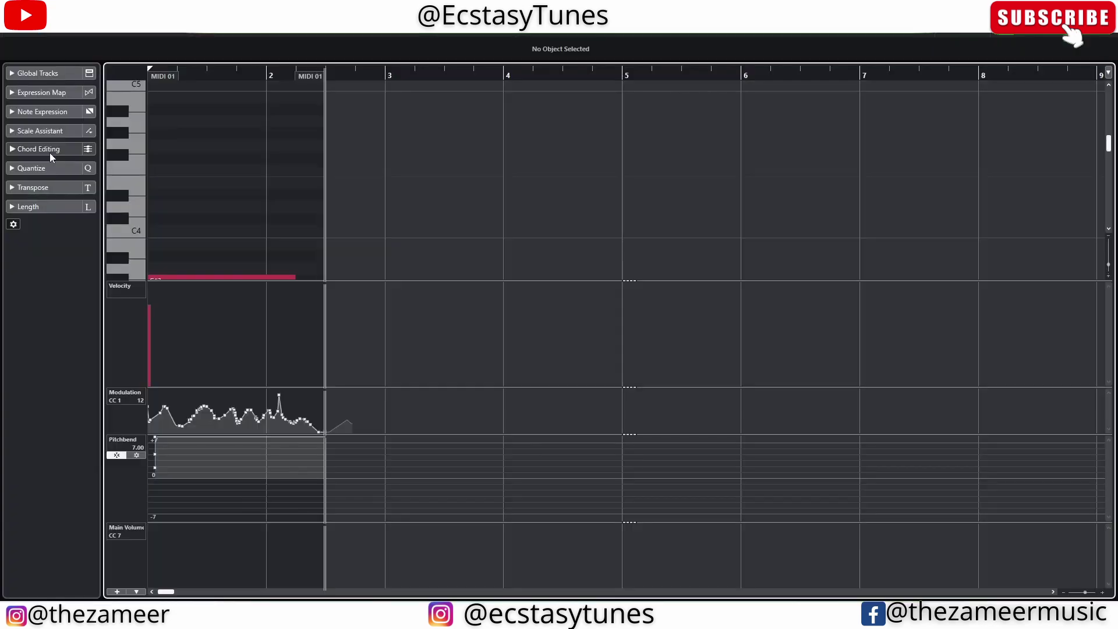
Switch to Cubase, expand the Chord Editing section briefly and collapse it again.
click(50, 150)
click(50, 149)
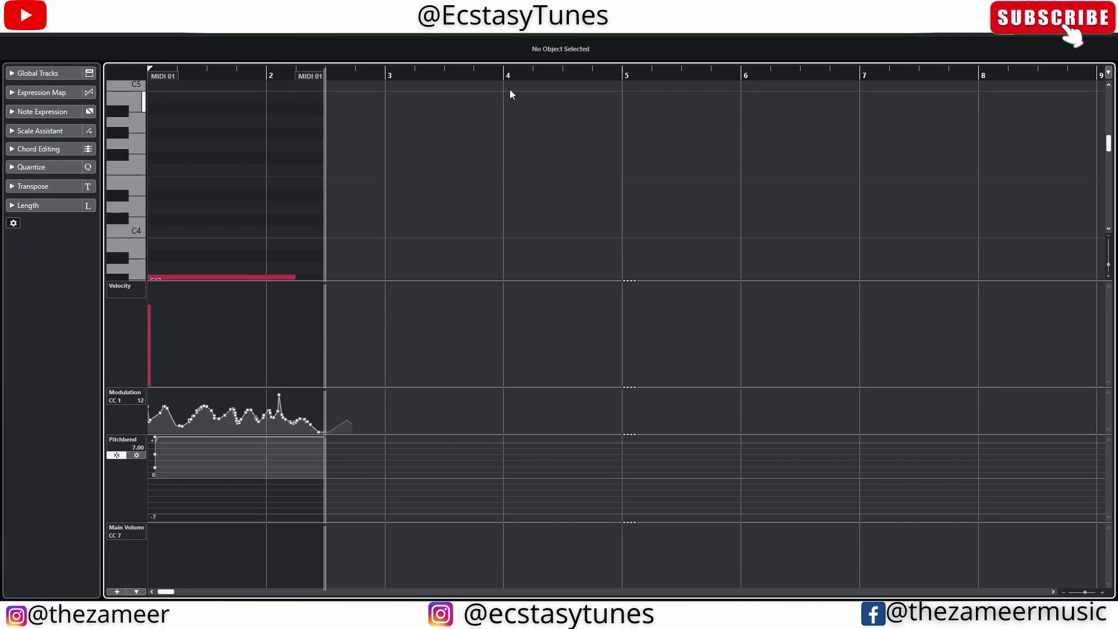
Select the C3, G3 and G#3 notes of the recorded part in the key editor.
scroll(344, 149, down, 3)
scroll(328, 175, down, 3)
scroll(325, 173, up, 1)
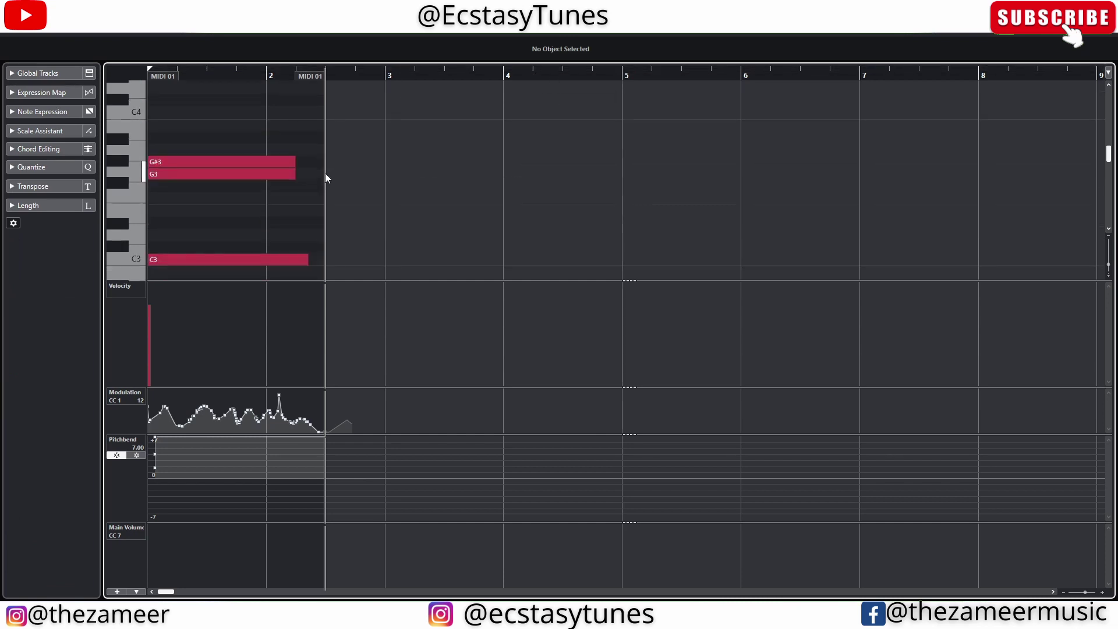
scroll(332, 152, down, 1)
drag(346, 113, 163, 265)
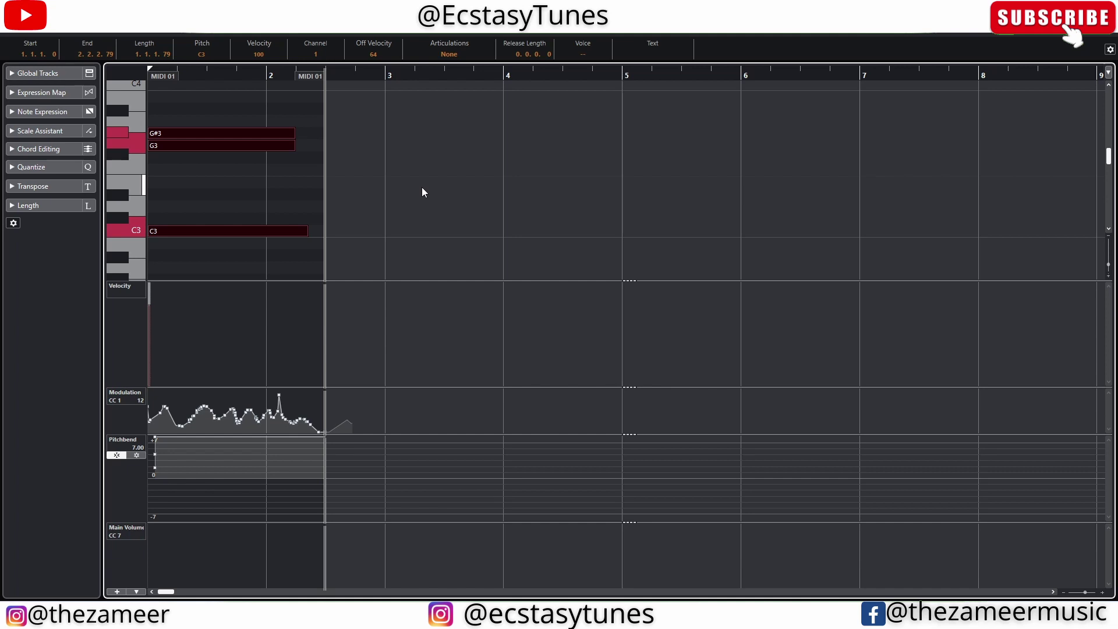
Set the quantize preset to 1/16 and move the G3 note one beat later, to beat 2 of bar 1.
click(597, 36)
click(616, 95)
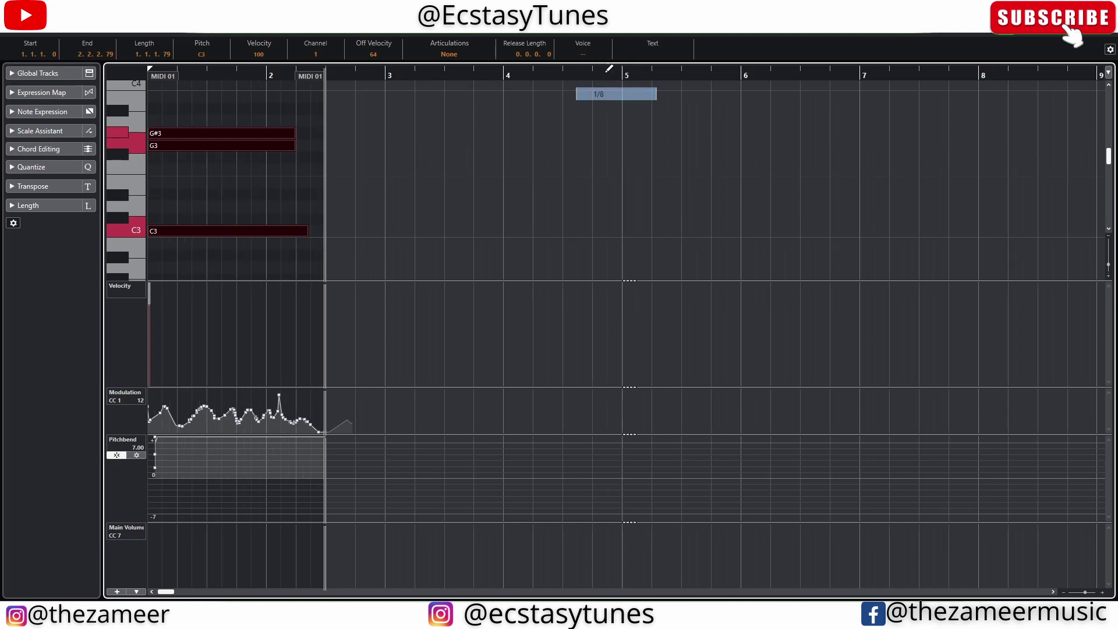
click(617, 95)
click(617, 105)
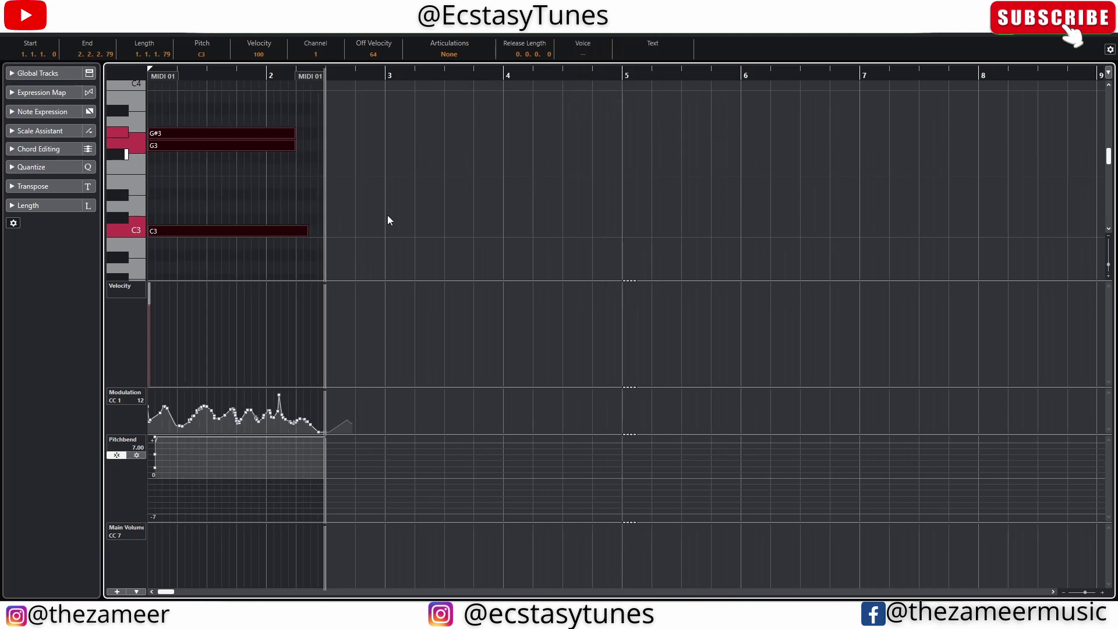
click(189, 148)
drag(209, 148, 223, 151)
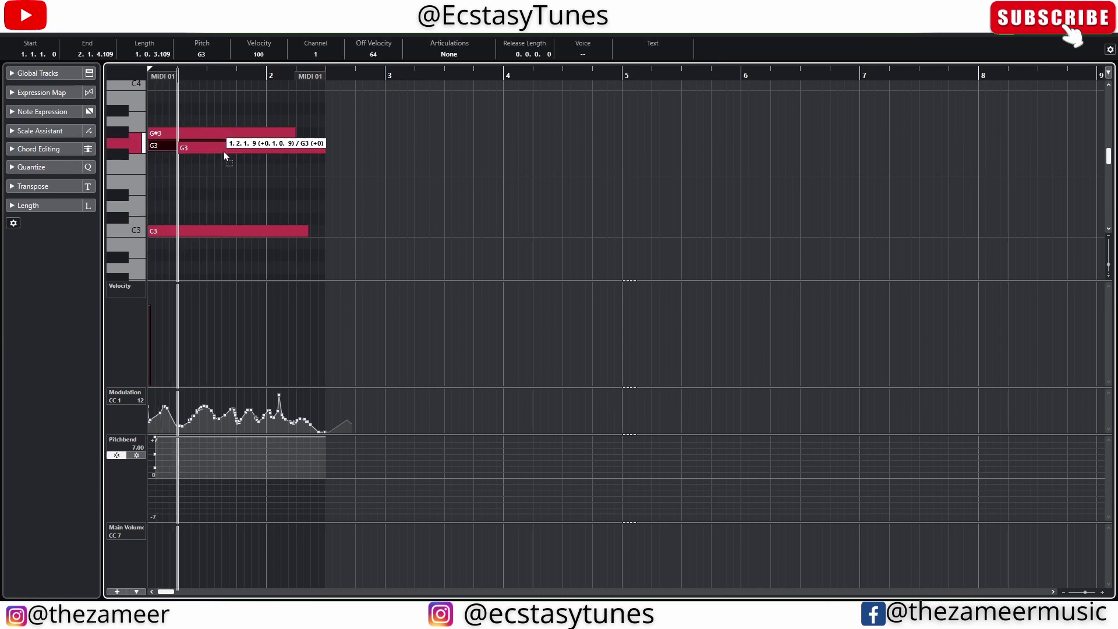
Select all notes, expand the Quantize section and set Rough Quantize to 11 ticks.
key(ctrl+a)
click(65, 166)
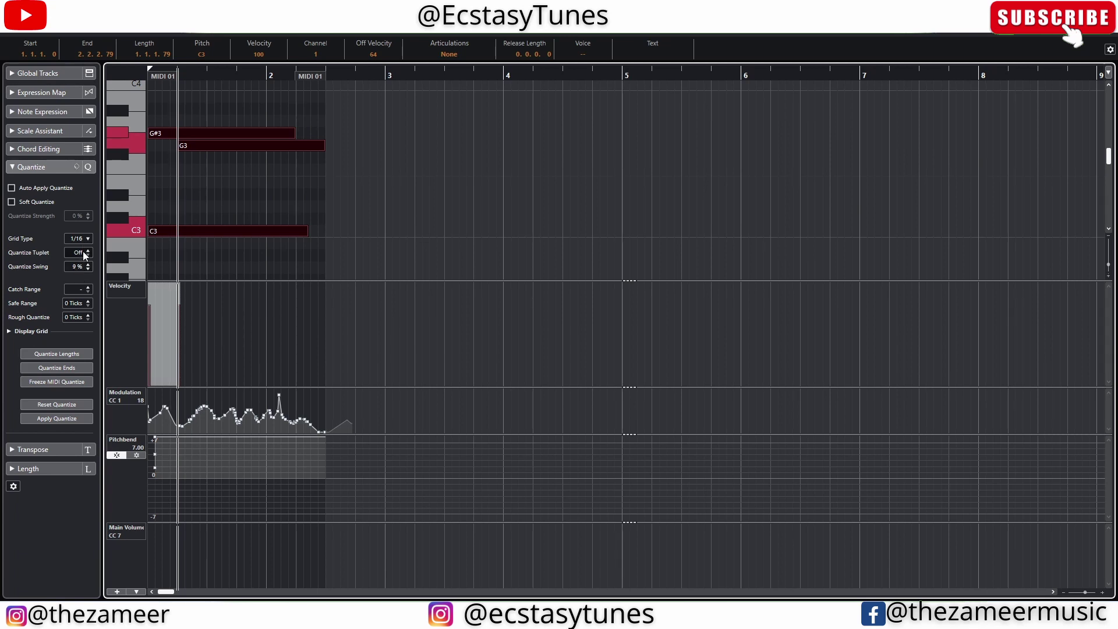
scroll(71, 316, up, 11)
click(264, 133)
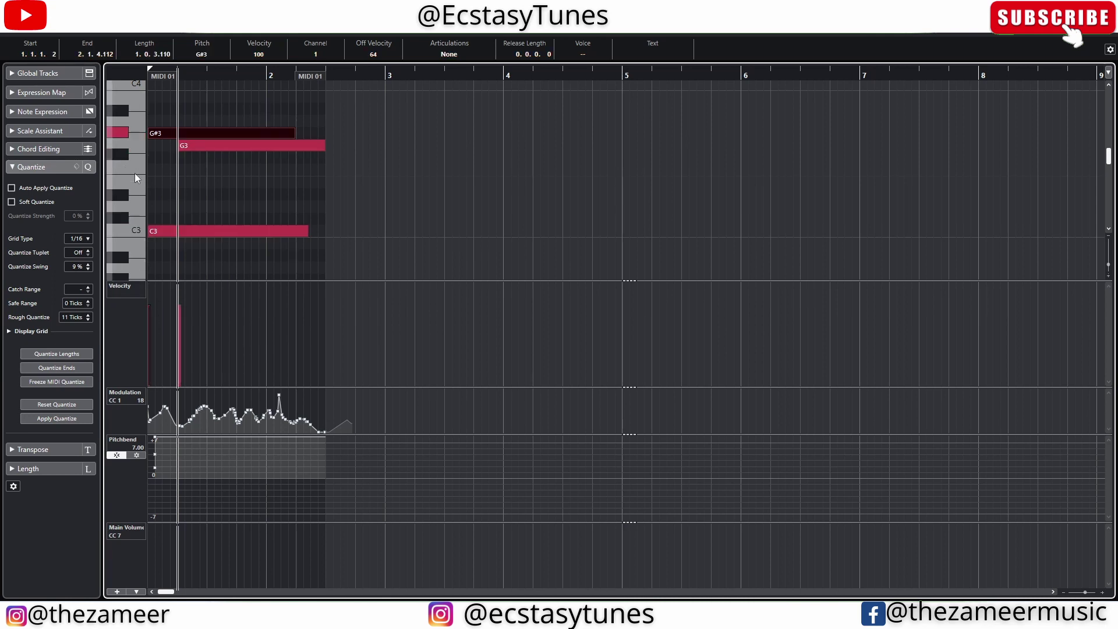
Expand the Scale Assistant and Quantize sections briefly and collapse them again.
click(41, 131)
click(41, 131)
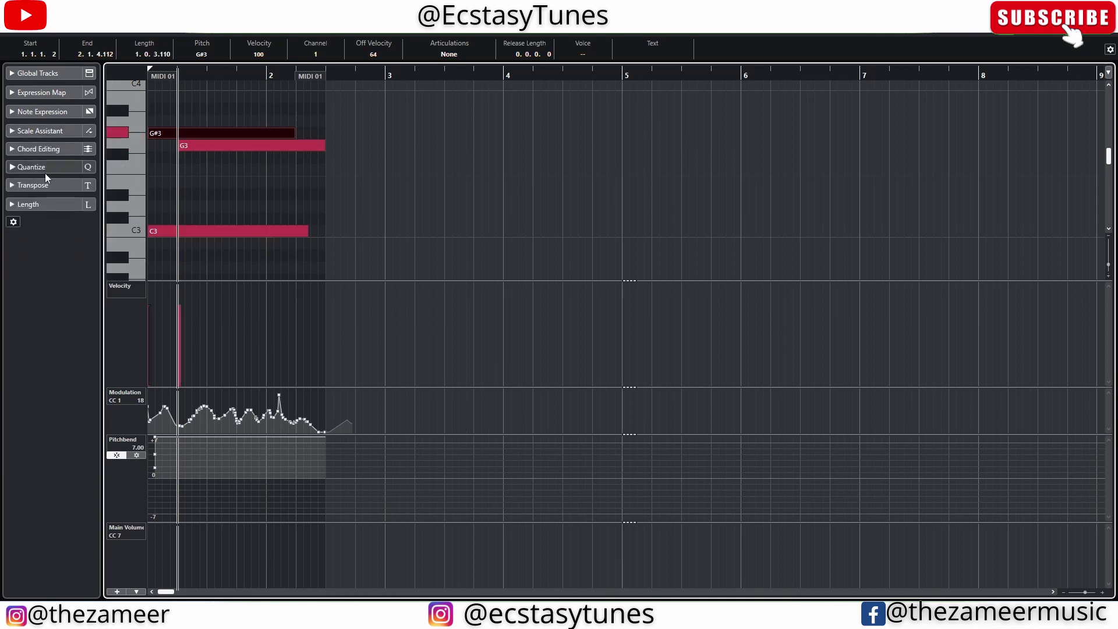
click(46, 168)
click(51, 169)
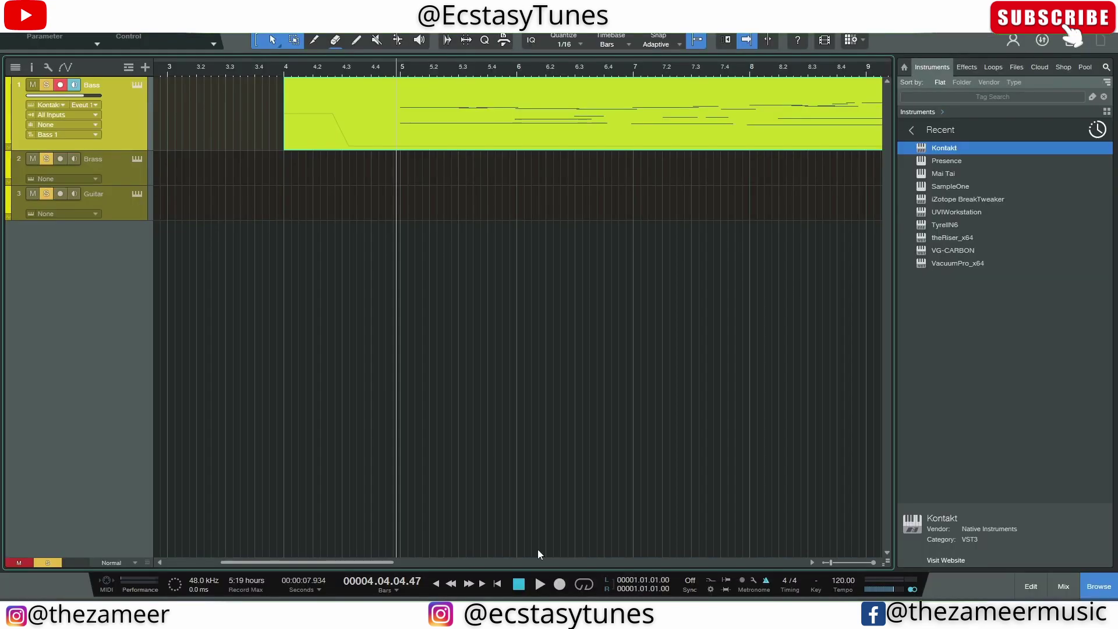
Switch to Studio One, open the Bass part in the note editor and quantize all its notes to 1/4.
double_click(454, 117)
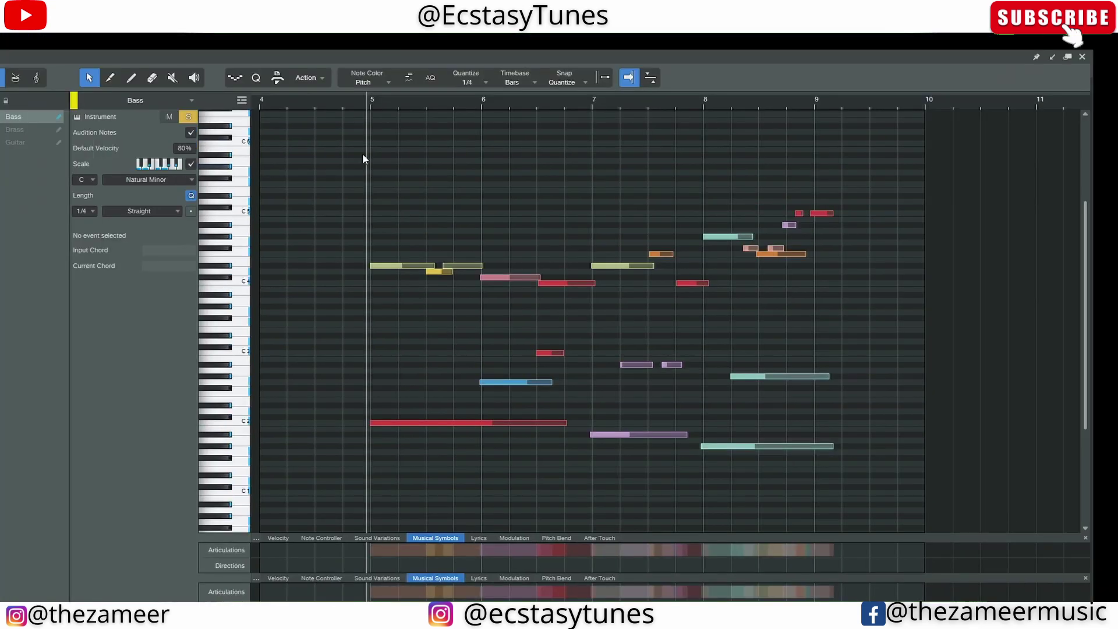
drag(302, 187, 896, 524)
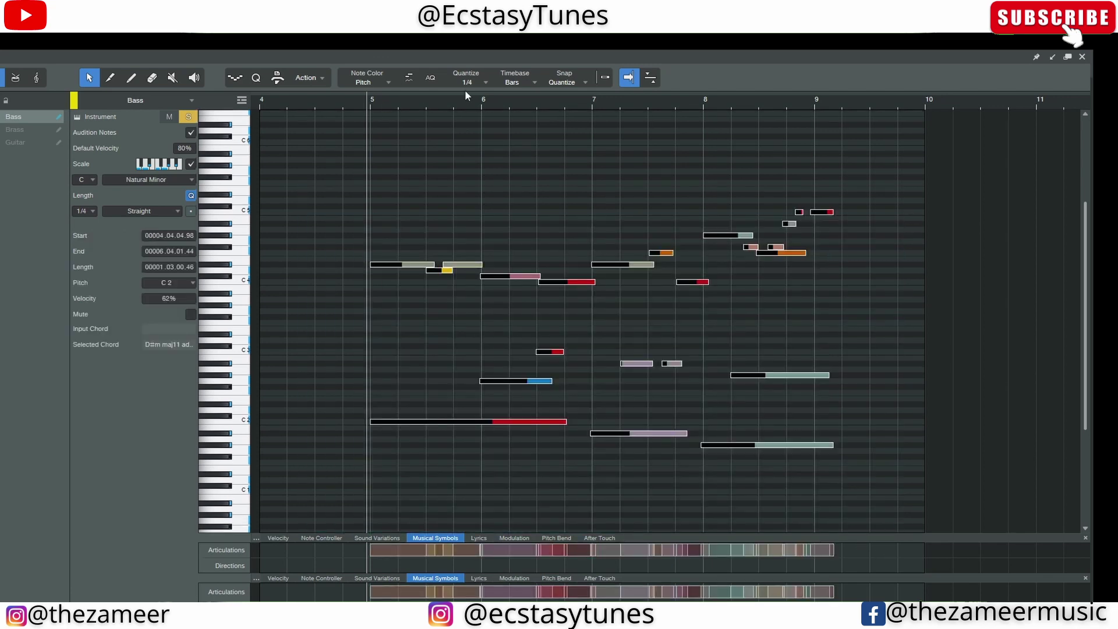
key(q)
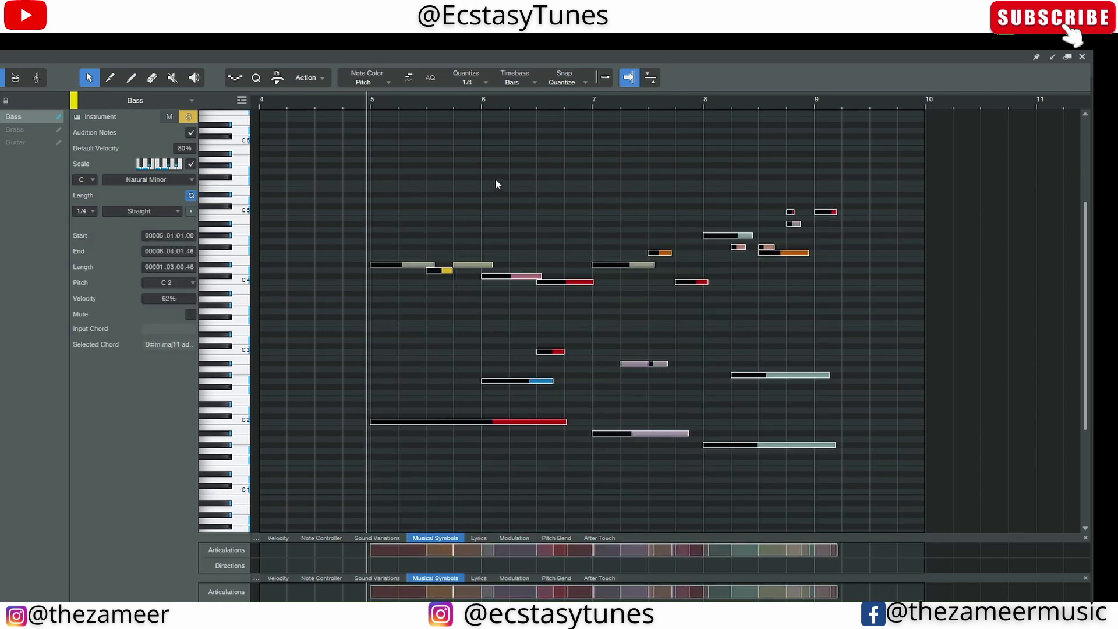
Change the quantize value to 1/8 and quantize all the Bass notes with it.
drag(876, 175, 720, 259)
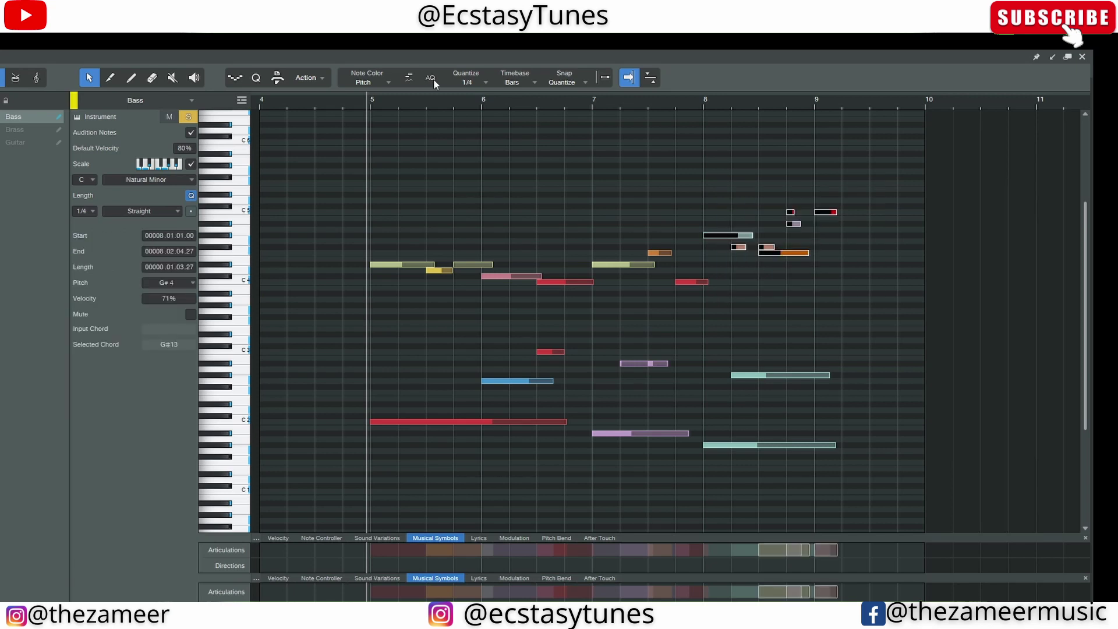
click(470, 80)
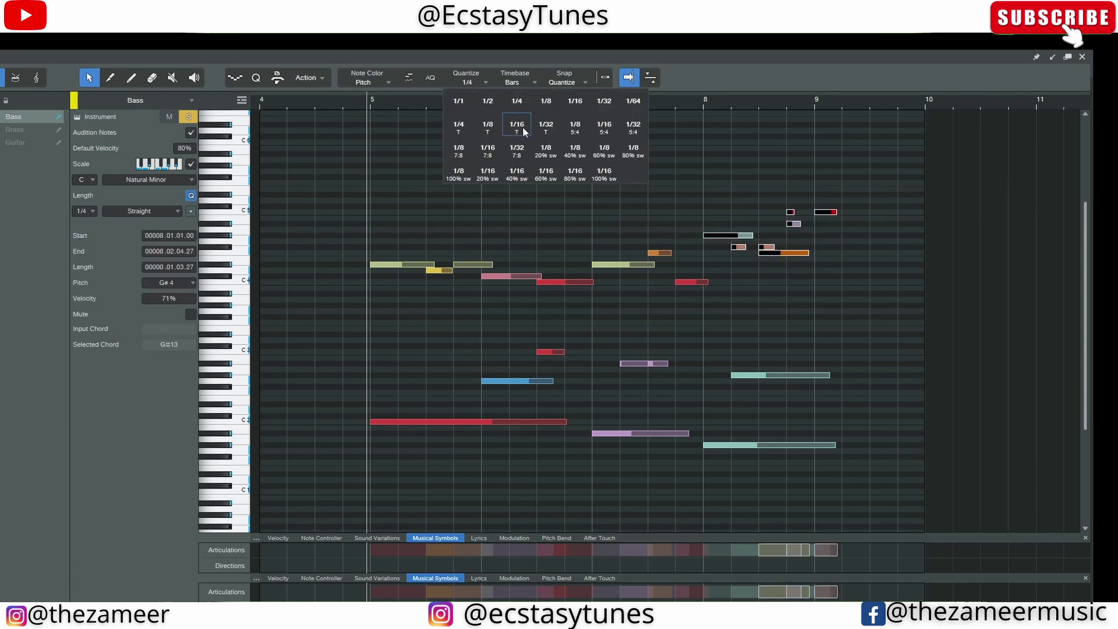
click(480, 85)
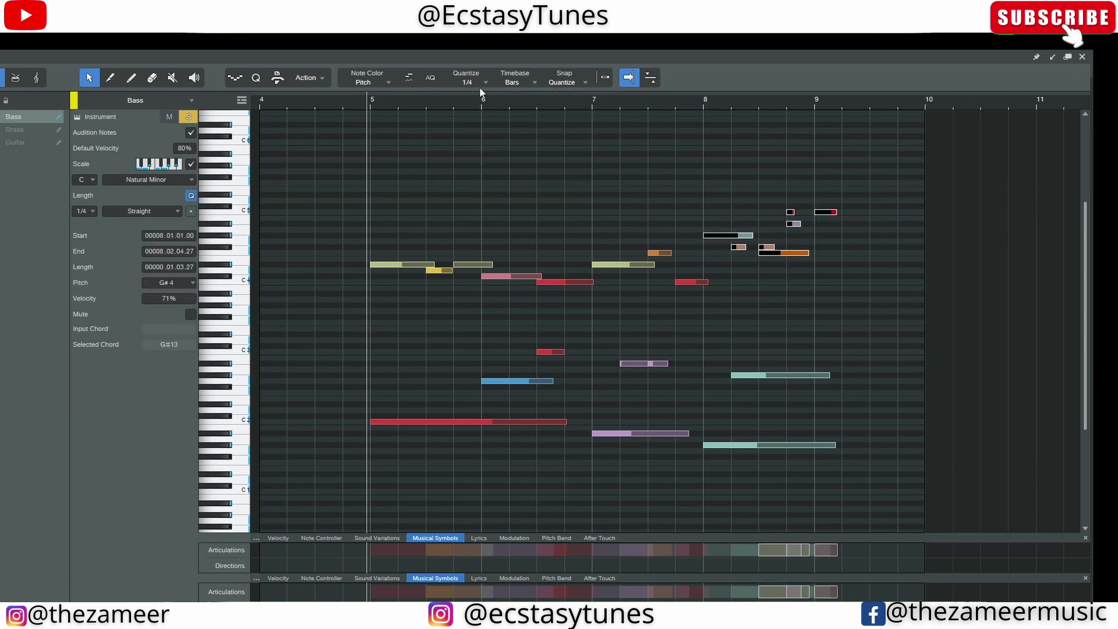
click(808, 182)
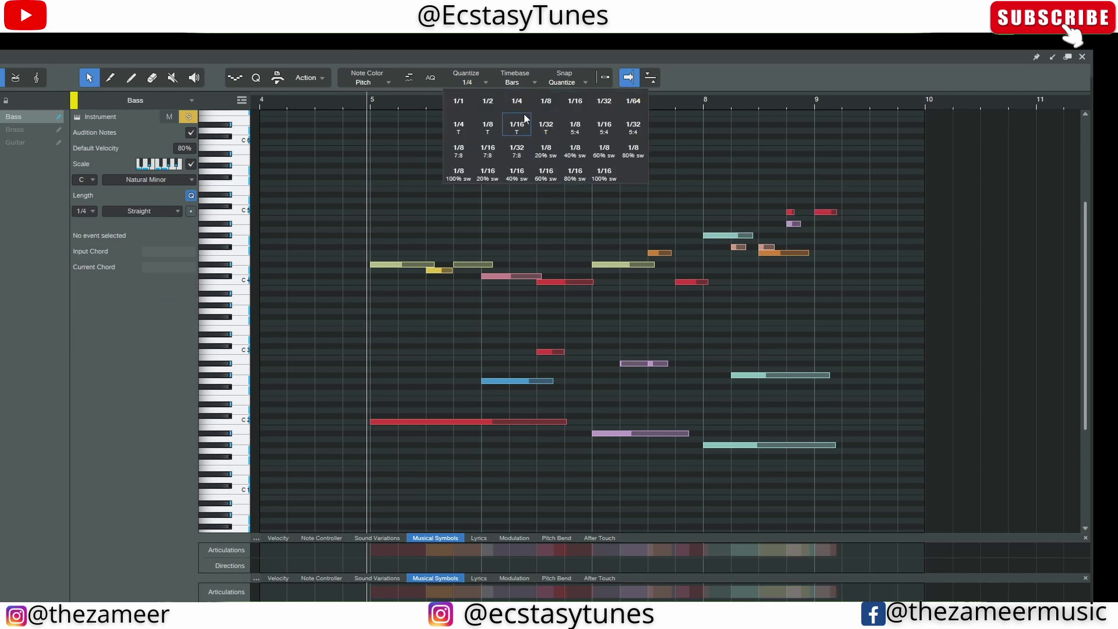
click(545, 103)
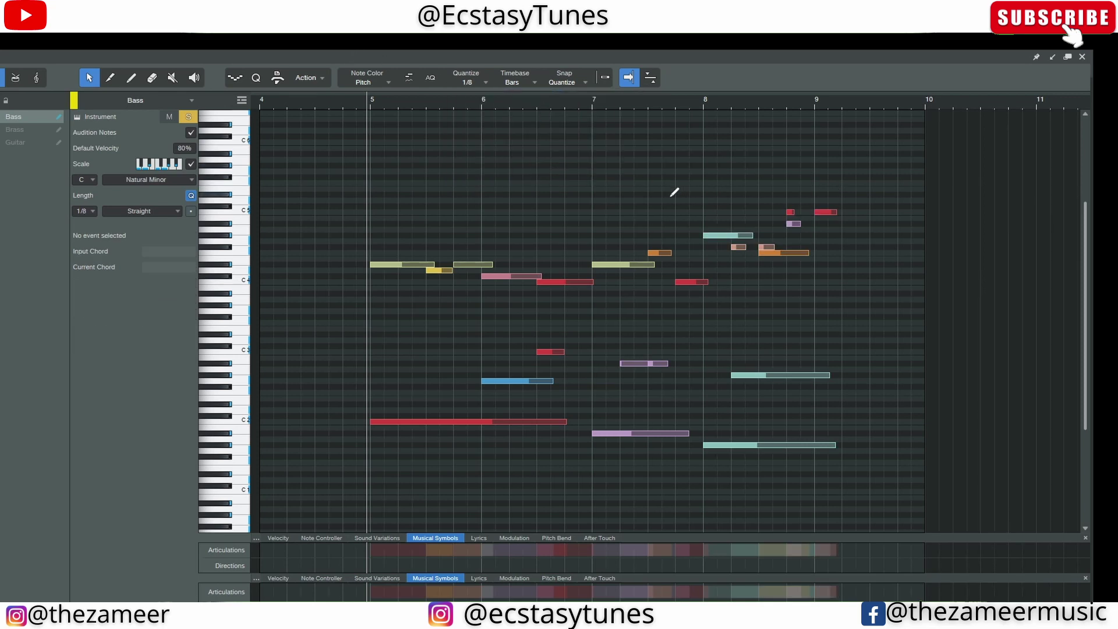
drag(868, 180, 394, 477)
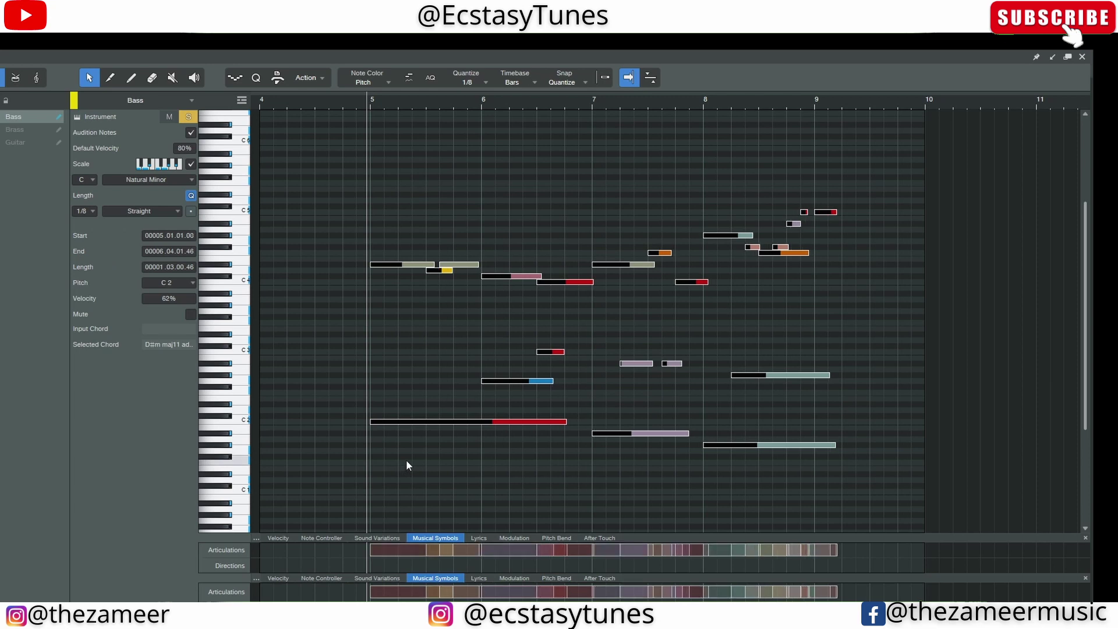
Show the detailed quantize settings for the selected Bass notes and set the swing to 11%.
drag(396, 174, 849, 397)
click(256, 78)
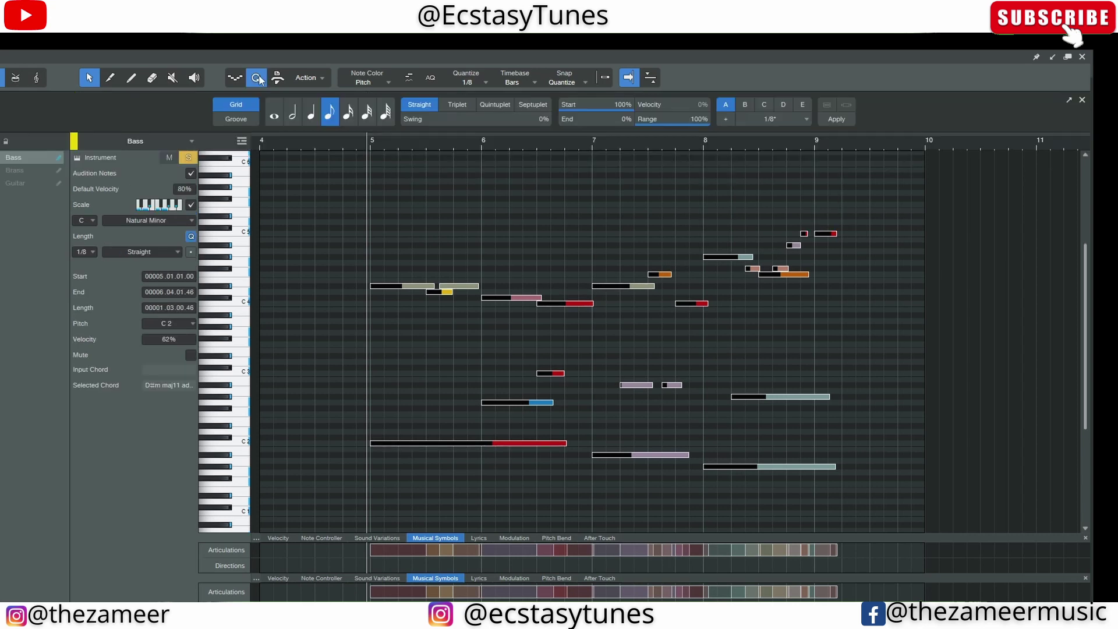
drag(420, 120, 437, 109)
drag(388, 172, 933, 515)
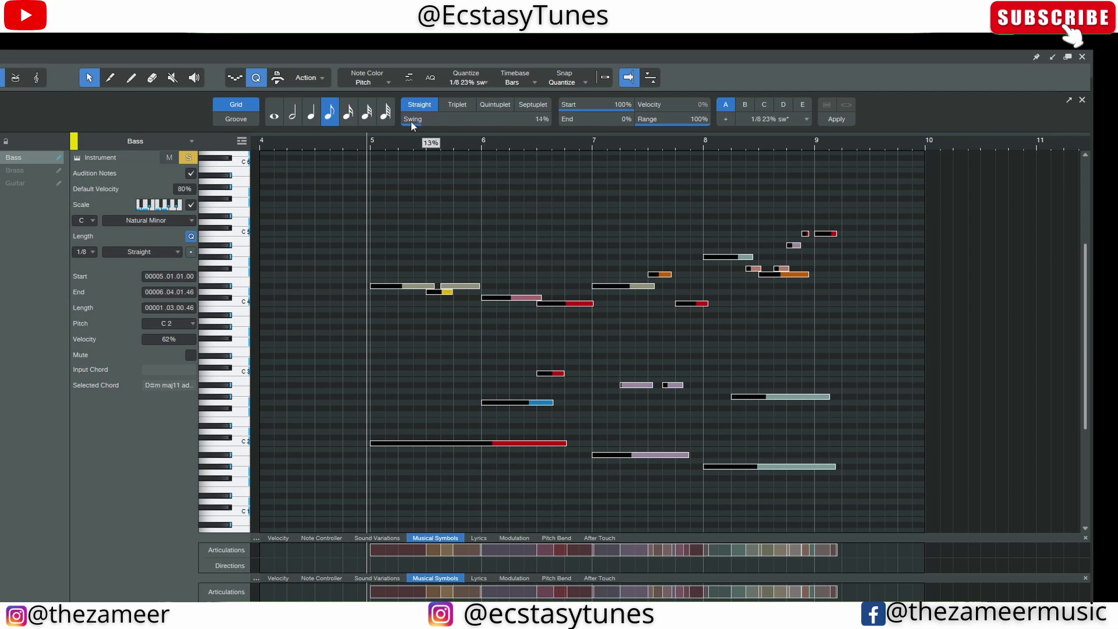
drag(406, 123, 408, 122)
click(413, 321)
Set the velocity of the first D#4 note in bar 5 to 60% and hide the quantize settings.
scroll(399, 279, up, 5)
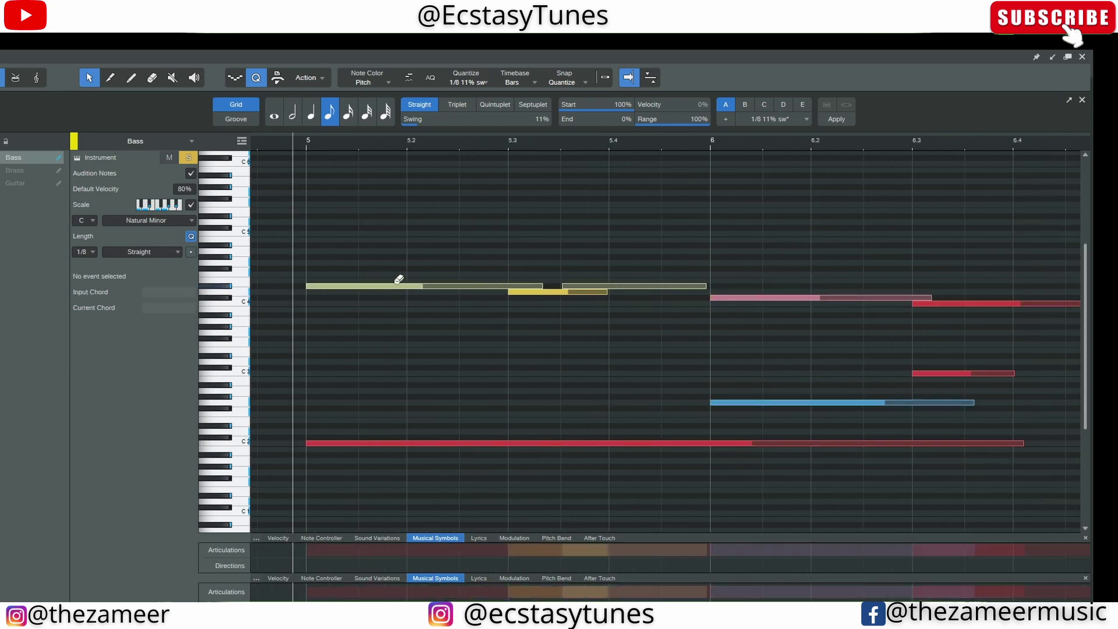
scroll(399, 280, down, 4)
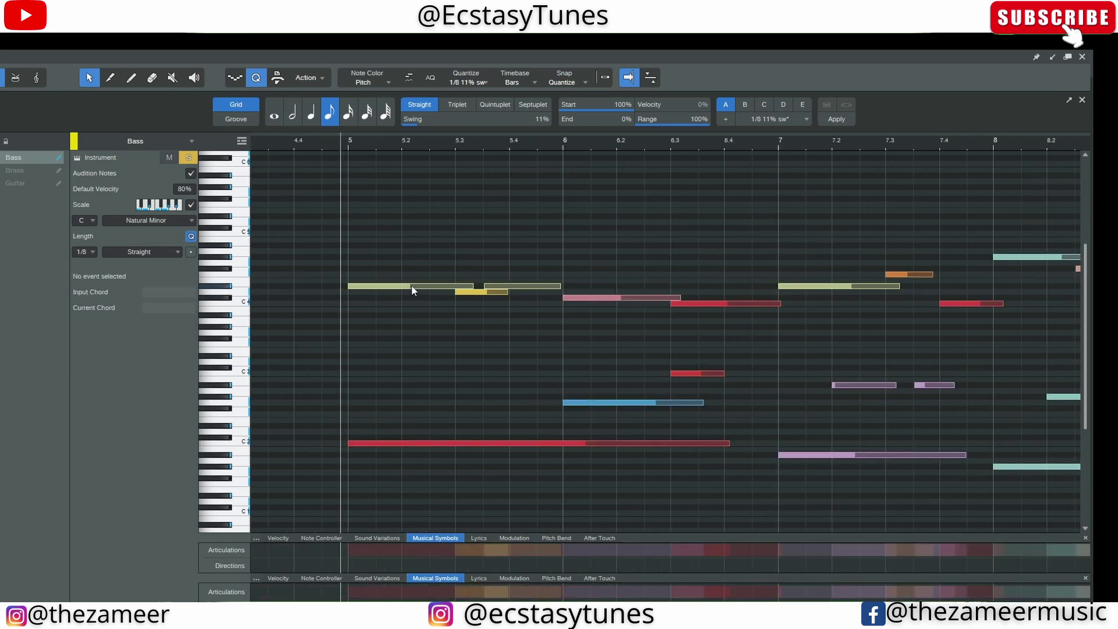
click(410, 288)
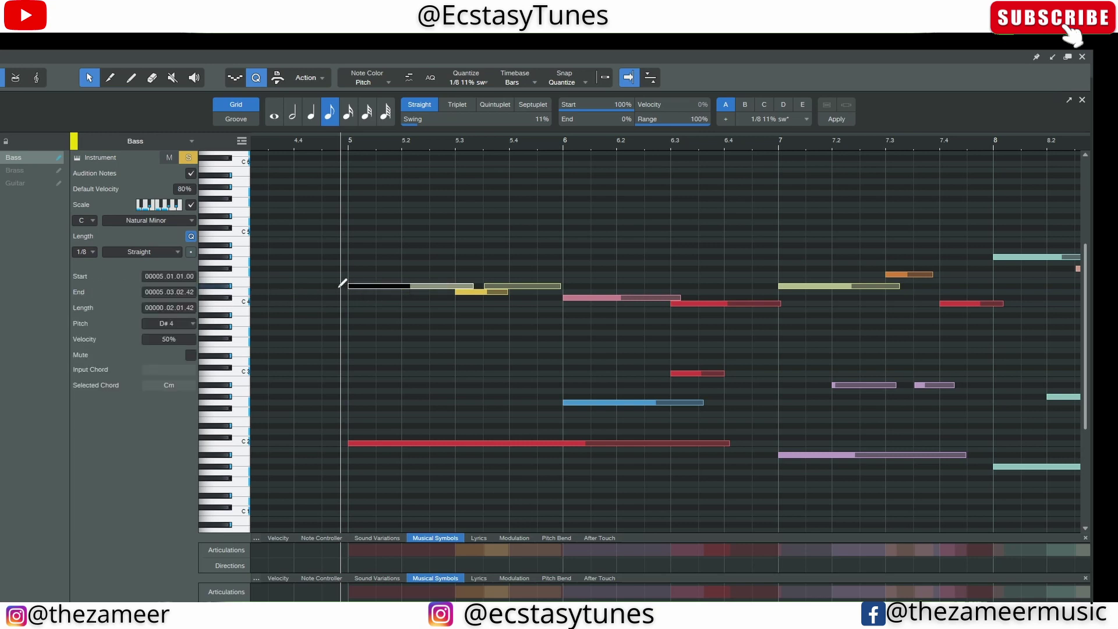
scroll(342, 283, up, 3)
drag(414, 276, 420, 332)
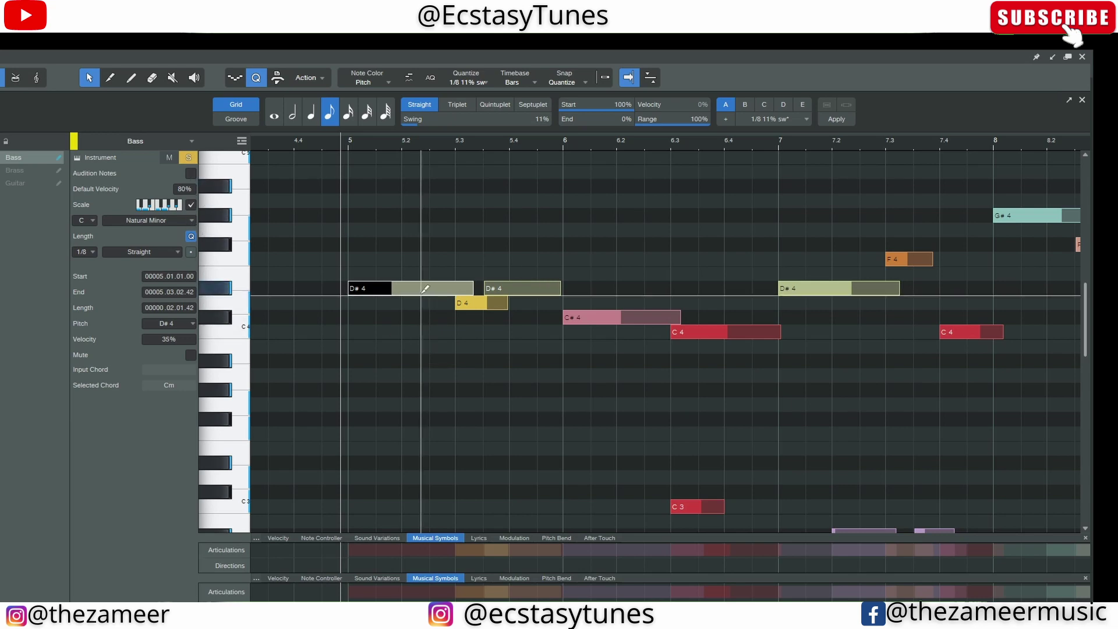
drag(401, 287, 512, 209)
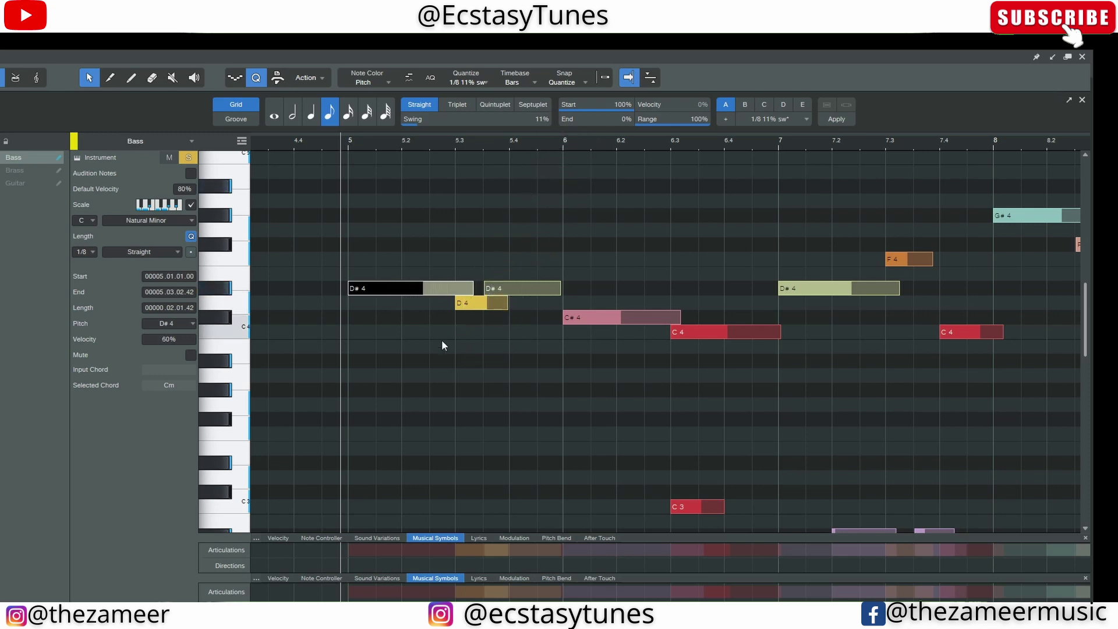
click(256, 77)
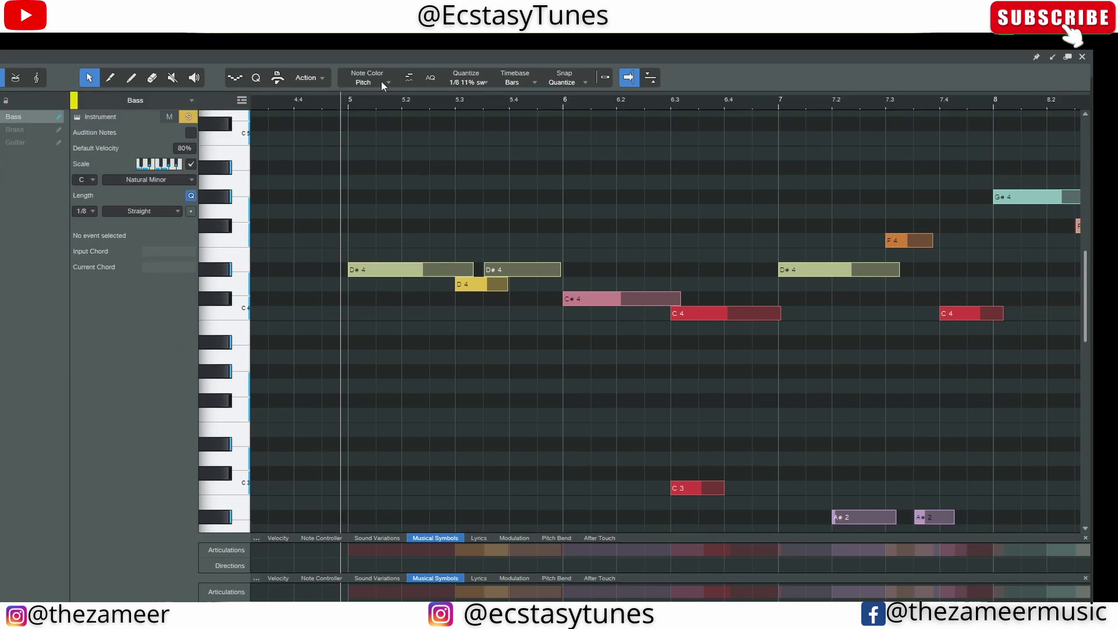
Turn the Velocity Bar display on the notes off and on again, and raise the first D#4 note's velocity.
click(385, 78)
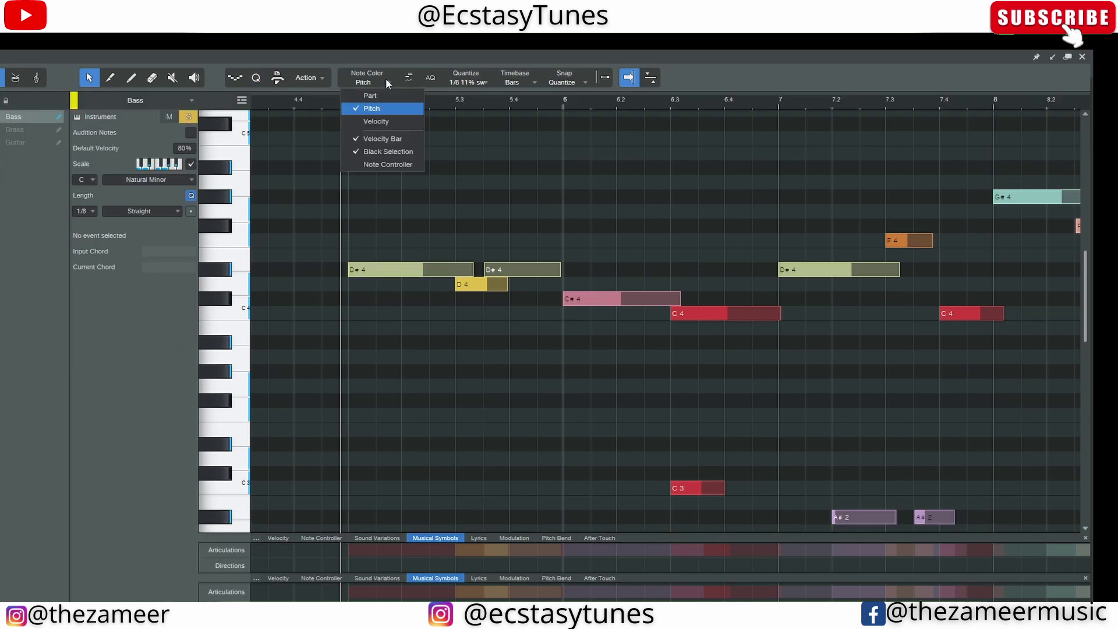
click(401, 143)
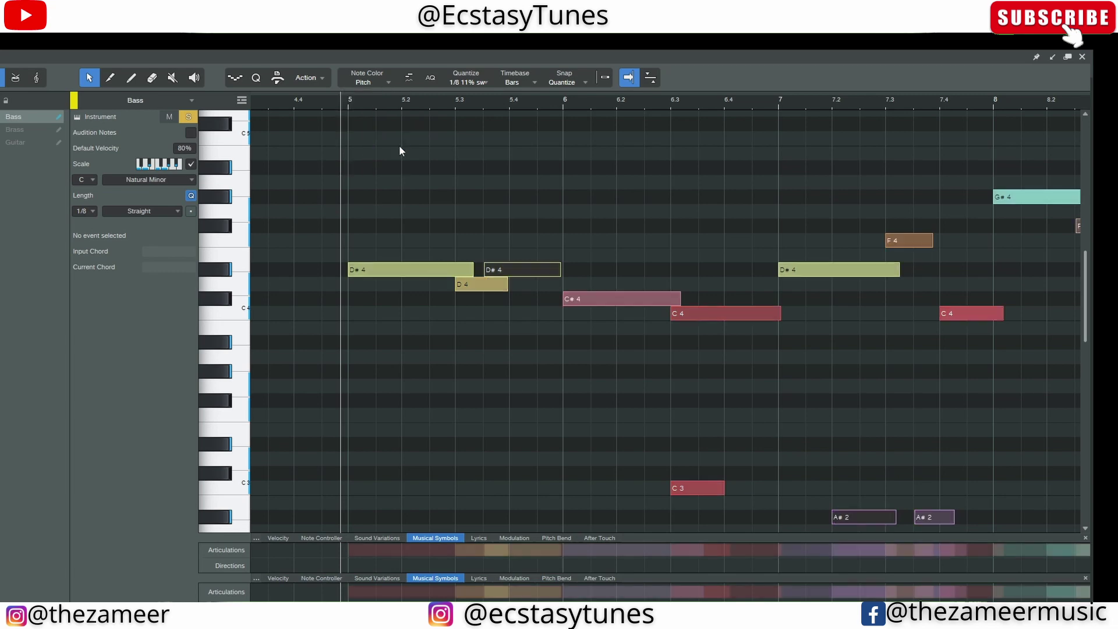
click(370, 79)
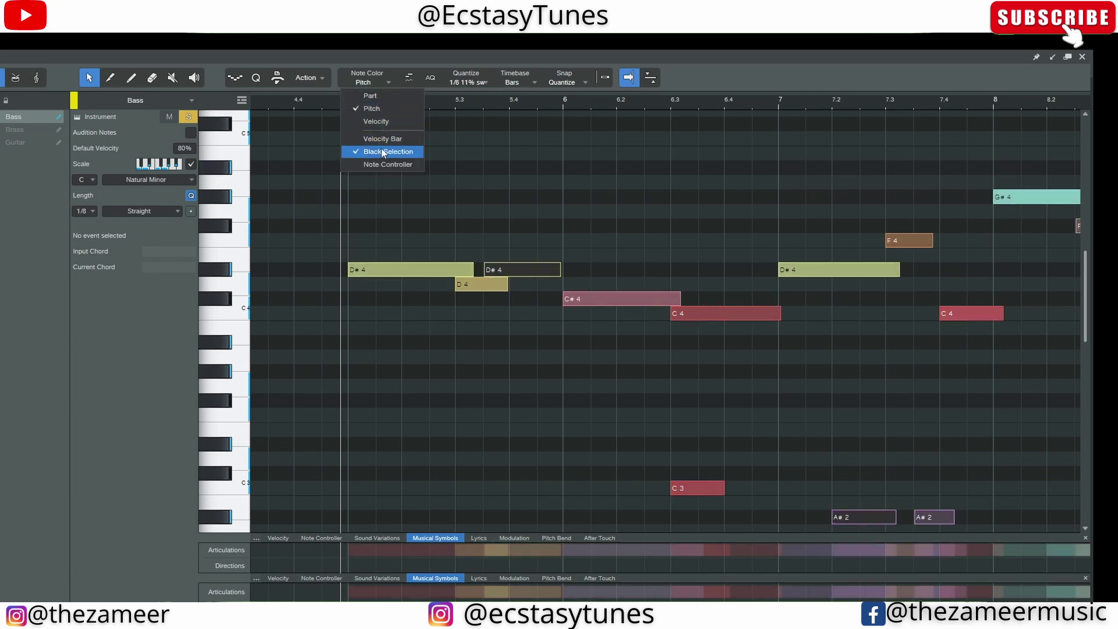
click(385, 140)
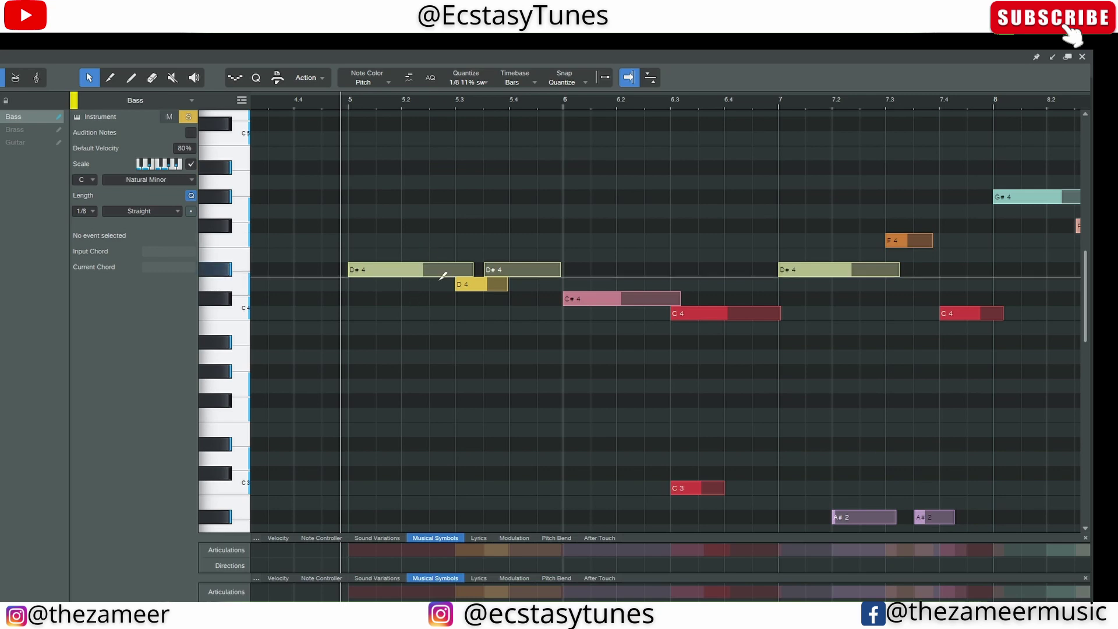
mouse_move(431, 271)
mouse_down()
mouse_move(450, 210)
mouse_move(394, 351)
mouse_move(406, 234)
mouse_move(376, 359)
mouse_move(411, 250)
mouse_up()
click(530, 221)
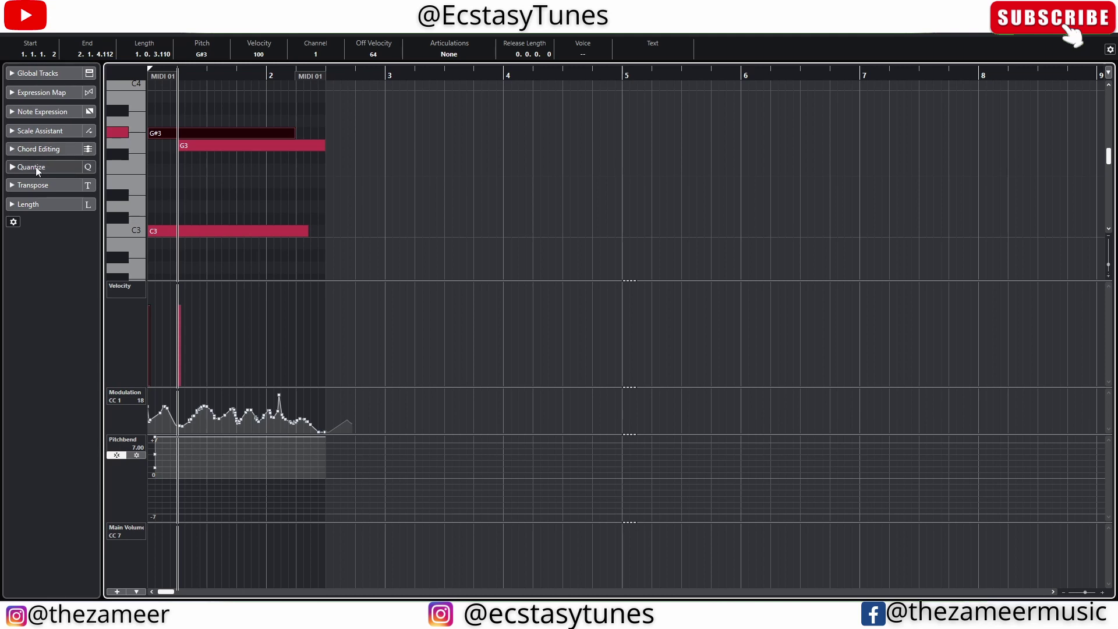
Switch to Cubase, expand Chord Editing and select the C3, G3 and G#3 notes to read their chord type.
click(41, 149)
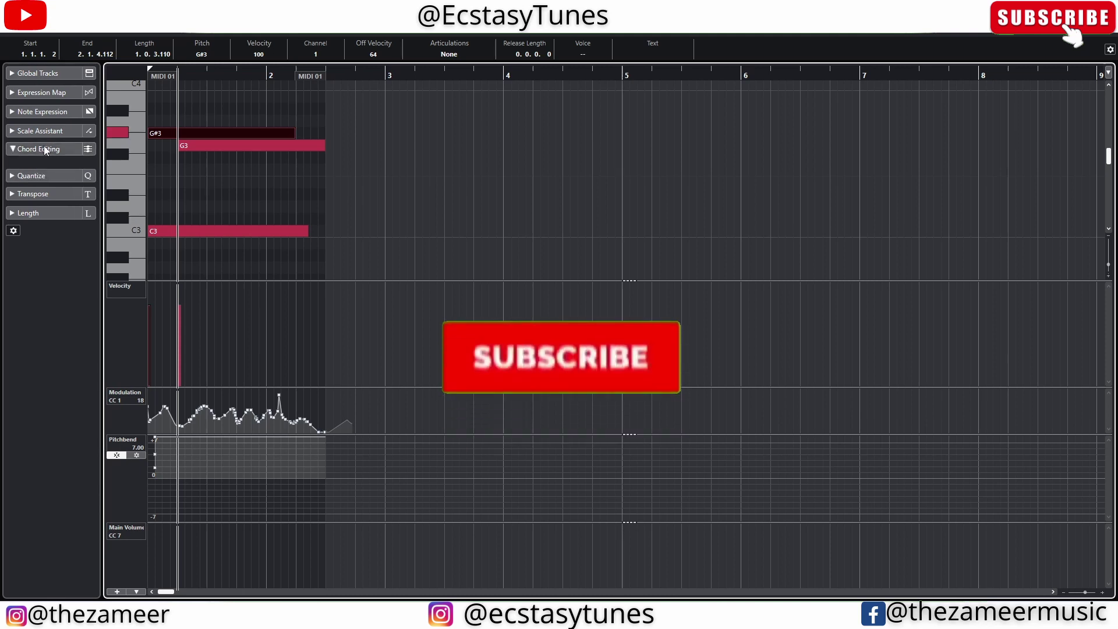
click(236, 219)
scroll(245, 209, down, 2)
scroll(256, 198, up, 4)
drag(260, 191, 237, 282)
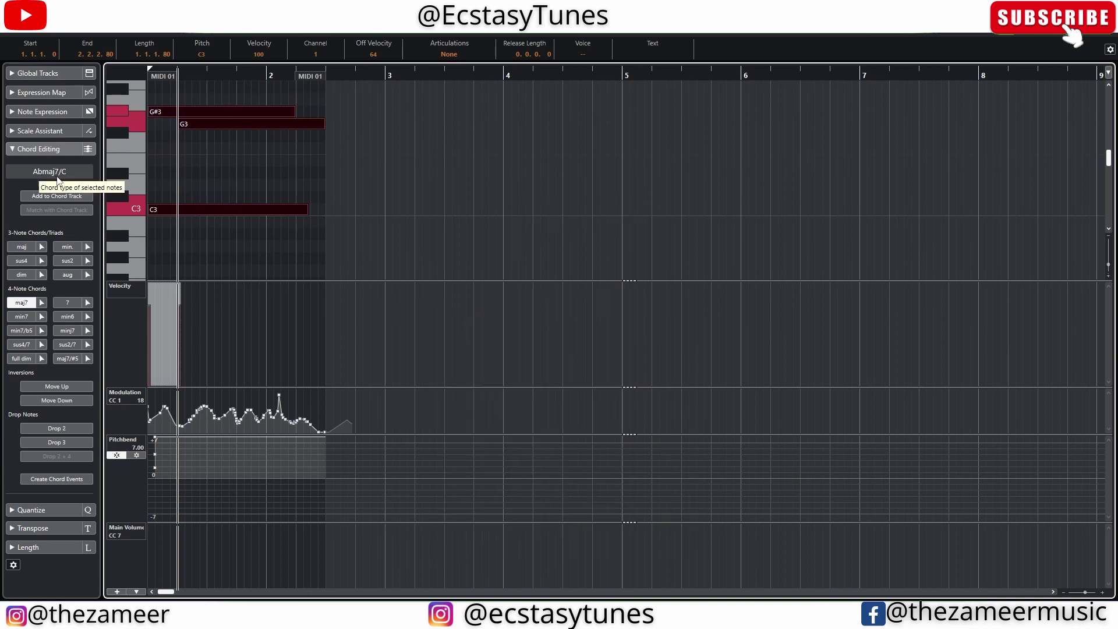
scroll(215, 181, up, 2)
scroll(214, 181, down, 3)
scroll(245, 155, up, 2)
drag(373, 121, 173, 263)
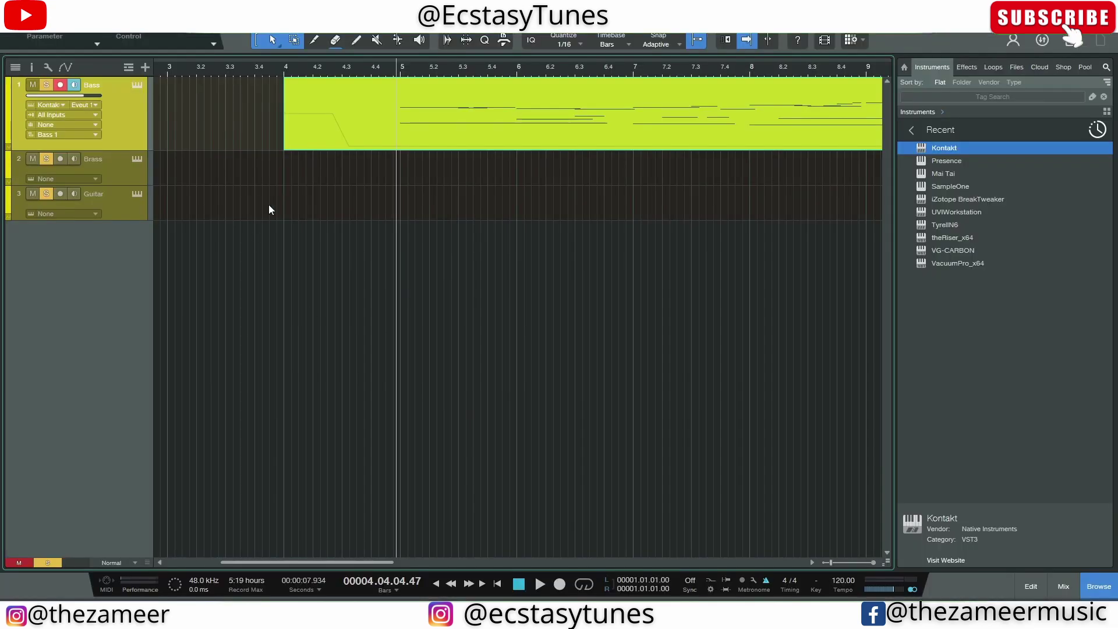
Switch to Studio One, reopen the Bass part and select the C4, A#3, F3 and G2 notes at bar 6 to read their chord.
double_click(363, 140)
scroll(574, 192, down, 1)
scroll(579, 180, up, 1)
scroll(578, 179, down, 2)
drag(717, 122, 895, 481)
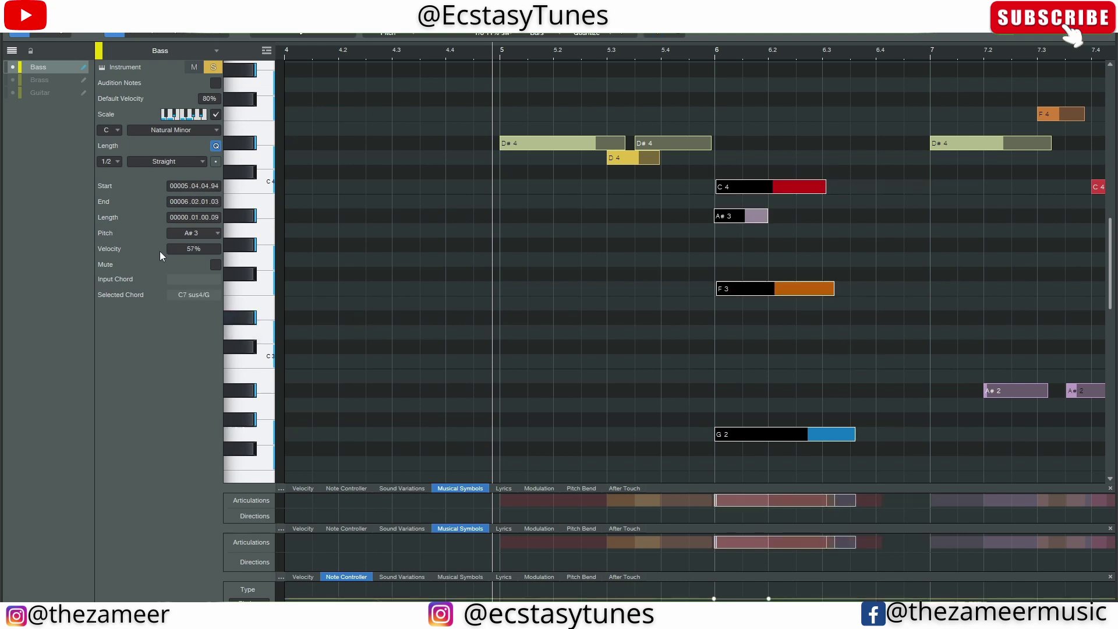
Add the C2 note at bar 5 to the selection, and select the bar 5 and bar 6 note groups in turn to read their chords.
scroll(661, 359, down, 3)
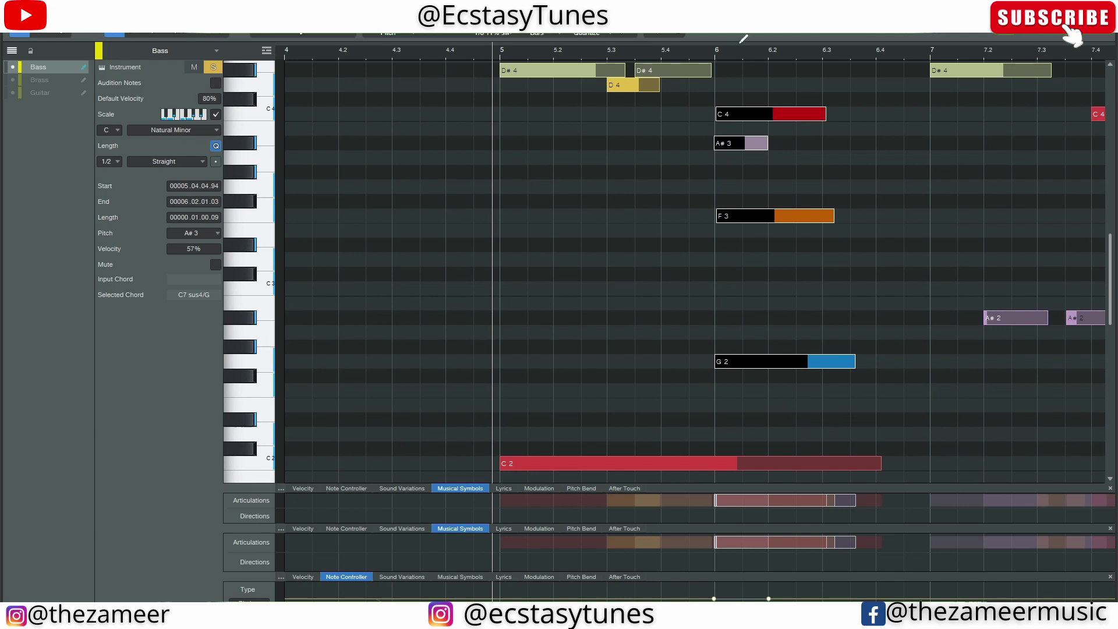
shift+click(743, 463)
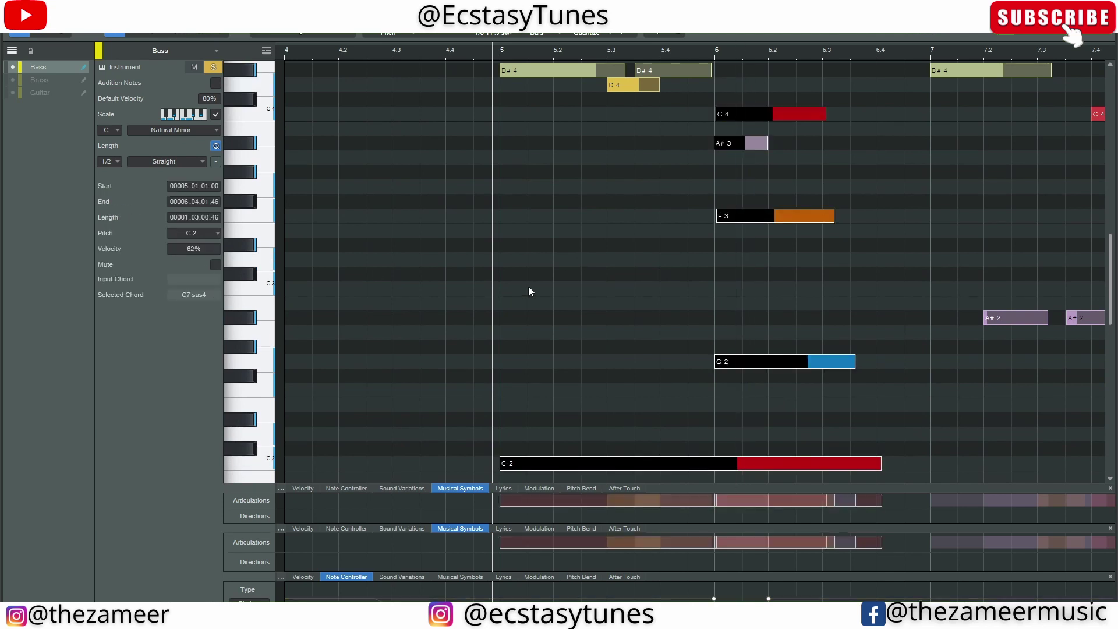
scroll(767, 389, up, 4)
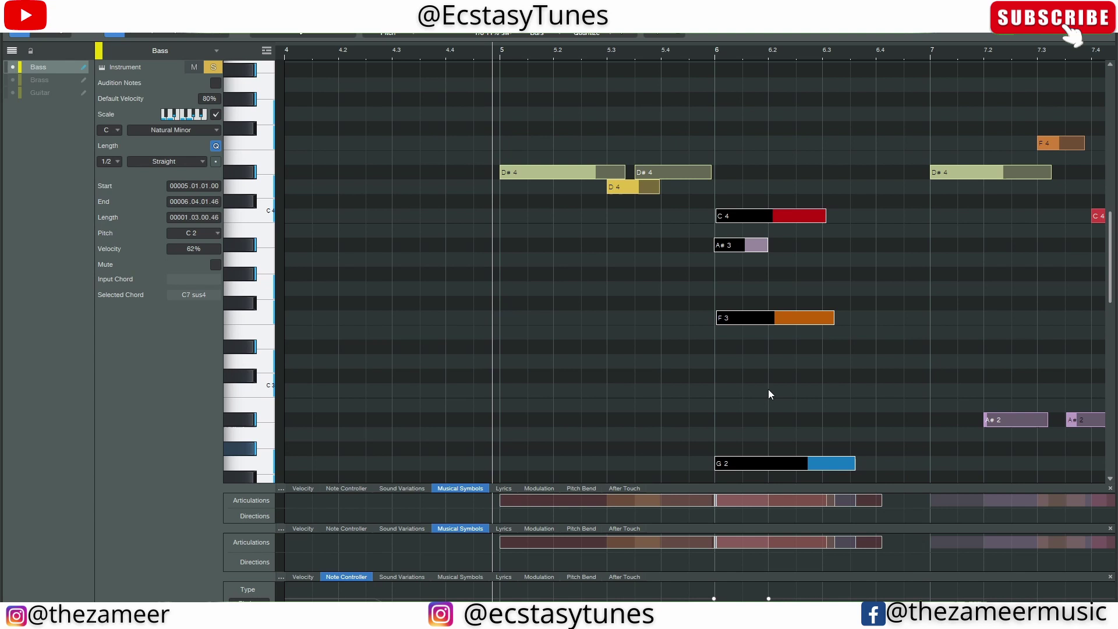
drag(690, 120, 508, 233)
drag(738, 165, 838, 481)
drag(693, 124, 413, 274)
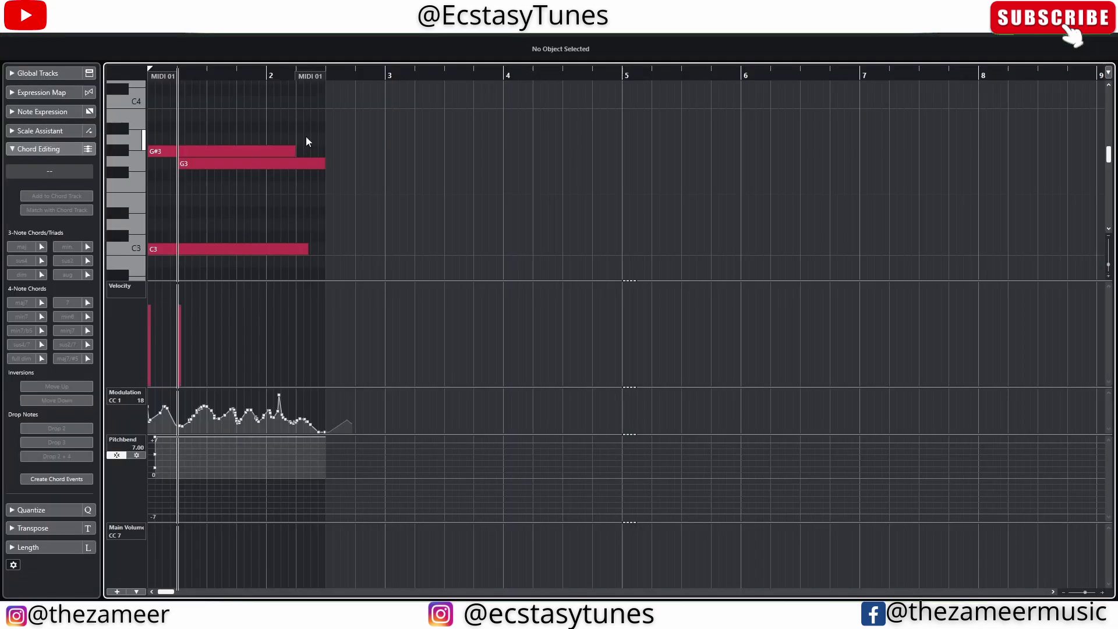
Switch to Cubase, extend the MIDI 01 part's end to about 5.2.4 and insert a major triad on C3 at bar 3.
drag(313, 83, 665, 109)
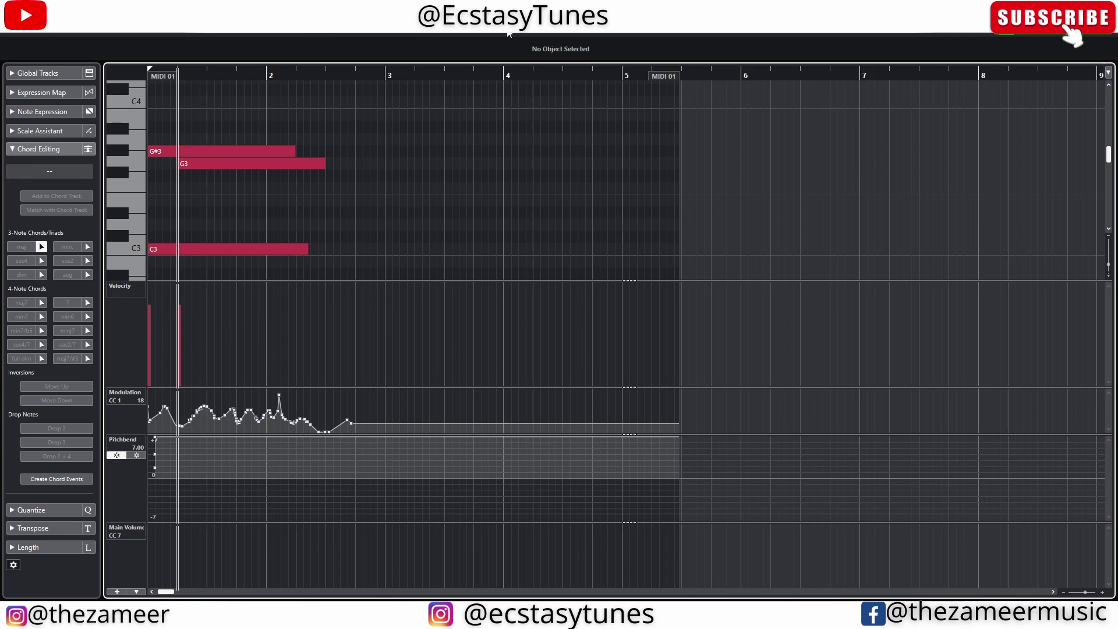
click(389, 249)
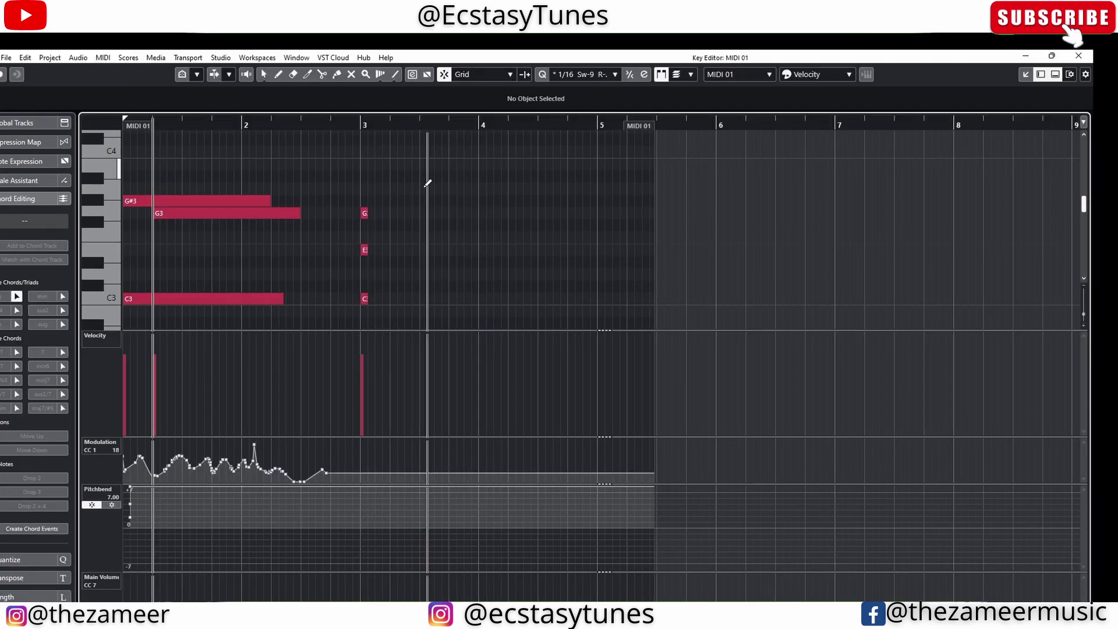
Lengthen the three notes of the bar 3 chord to end at 4.2.3 and set the quantize preset to 1/1.
key(1)
drag(423, 187, 360, 303)
scroll(367, 256, down, 3)
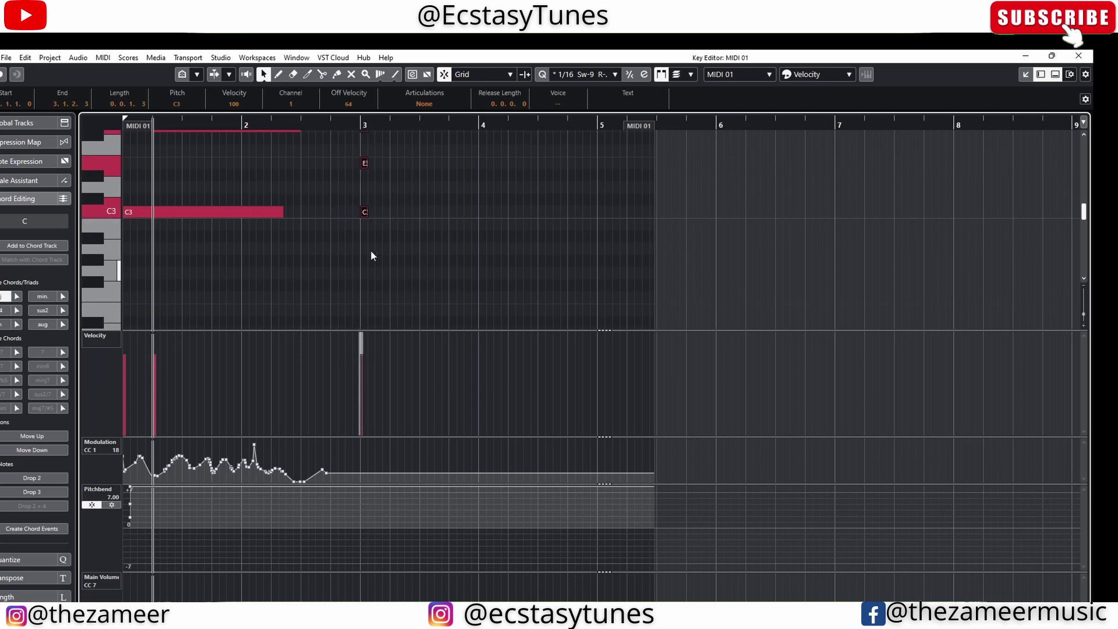
drag(368, 213, 521, 215)
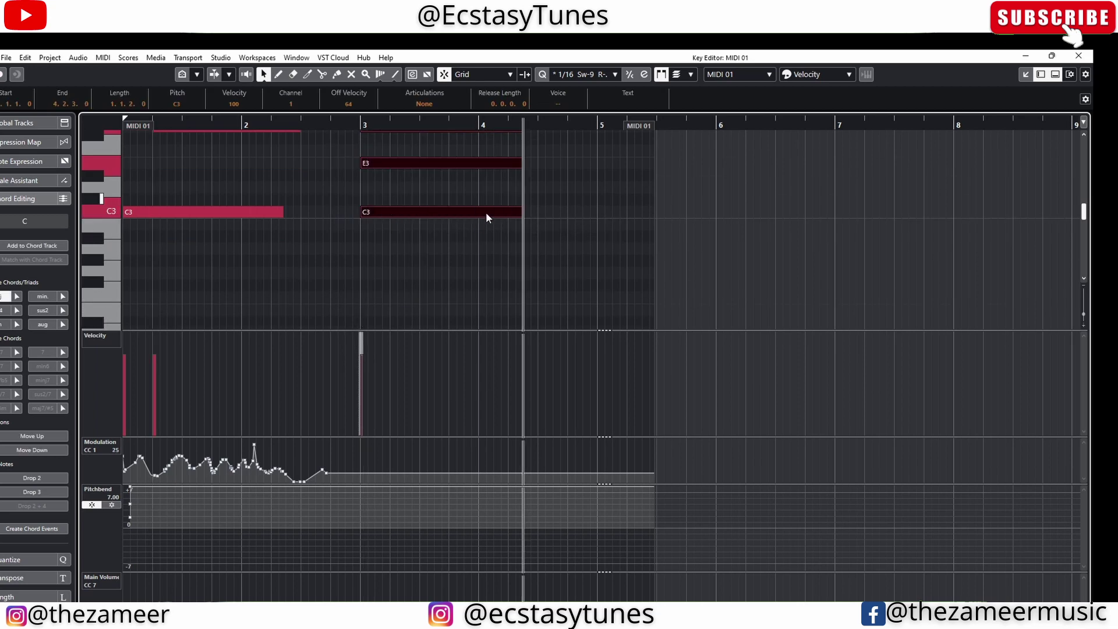
scroll(521, 216, up, 3)
click(582, 74)
click(577, 105)
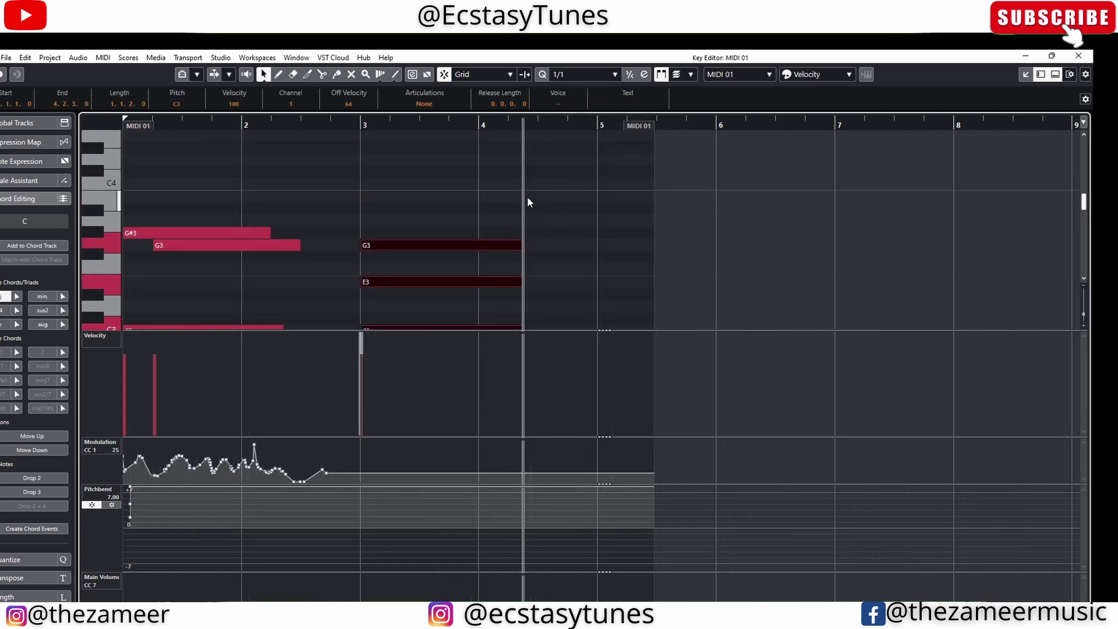
scroll(530, 186, down, 3)
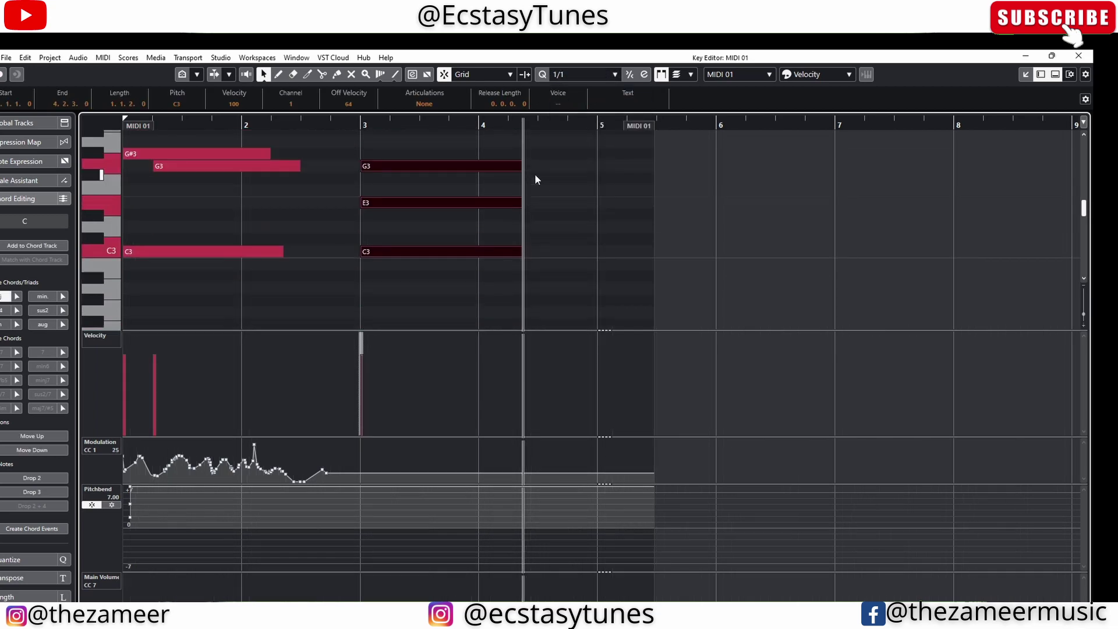
Shorten the bar 3 chord to end at bar 4 and insert a one-bar minor triad on C3 at bar 4.
click(480, 125)
drag(521, 166, 479, 166)
click(508, 148)
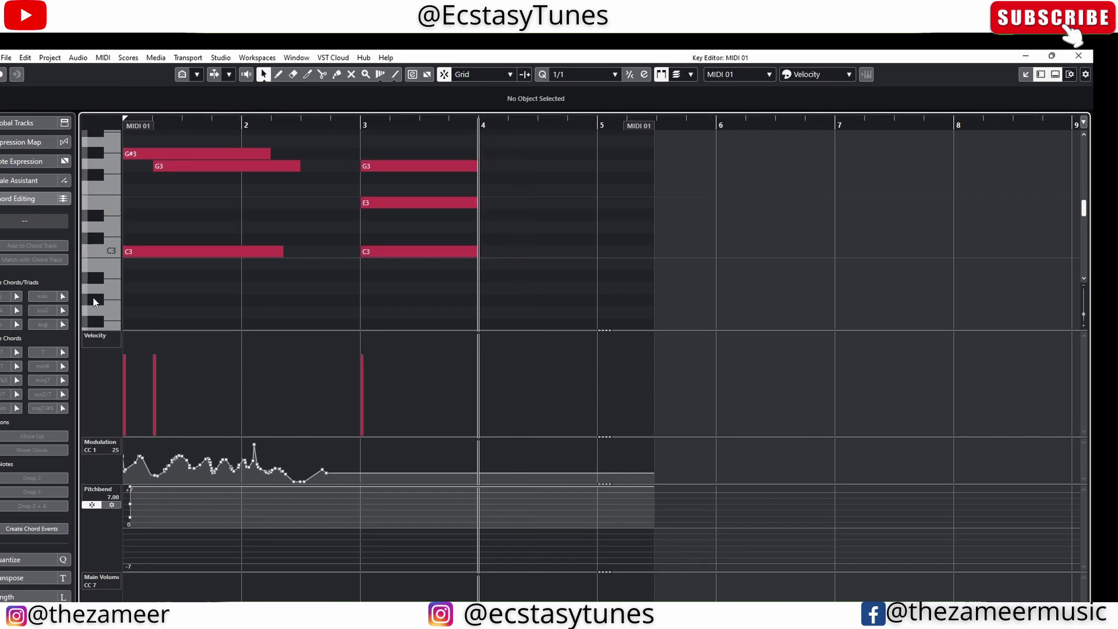
drag(62, 301, 483, 254)
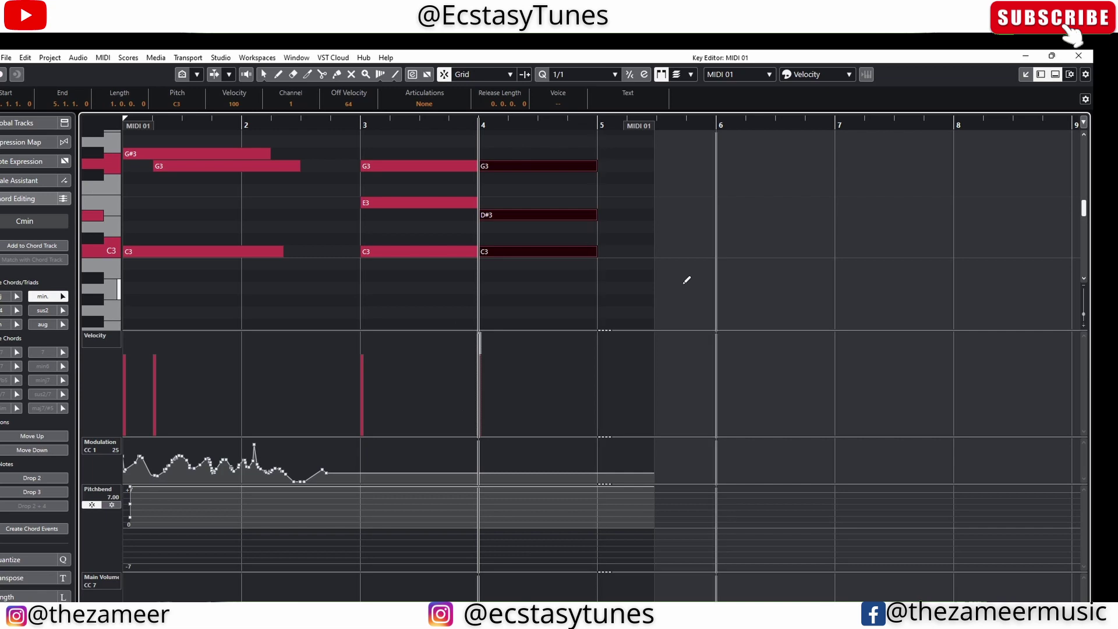
Switch to Studio One, reopen the Bass part and view the Chord Display window from the Input Chord field, closing it again.
mouse_move(655, 617)
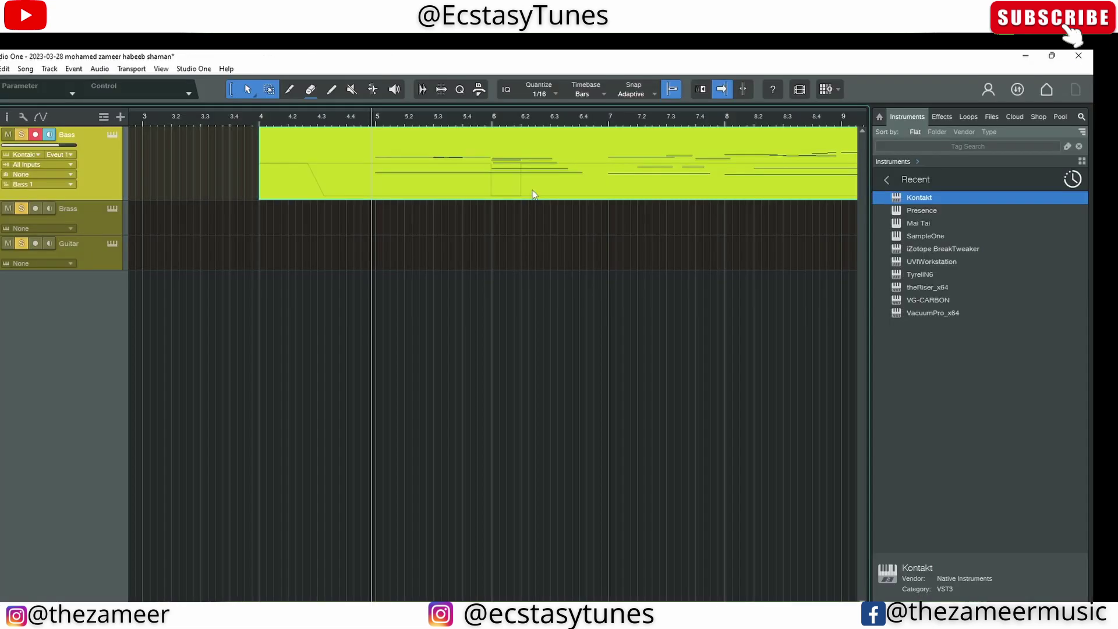
double_click(532, 188)
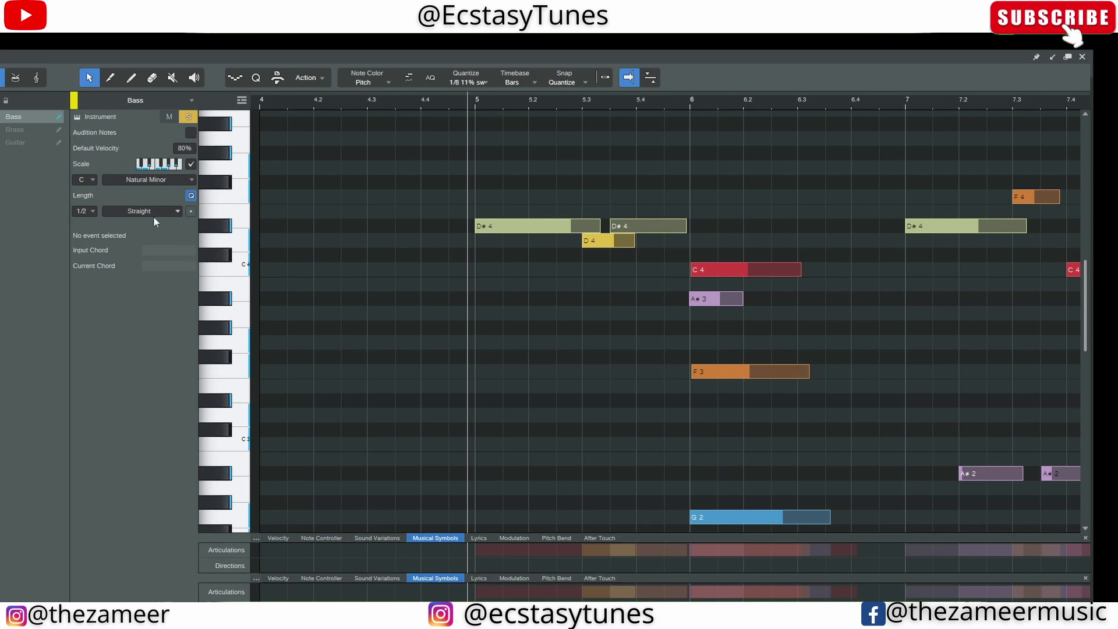
click(143, 250)
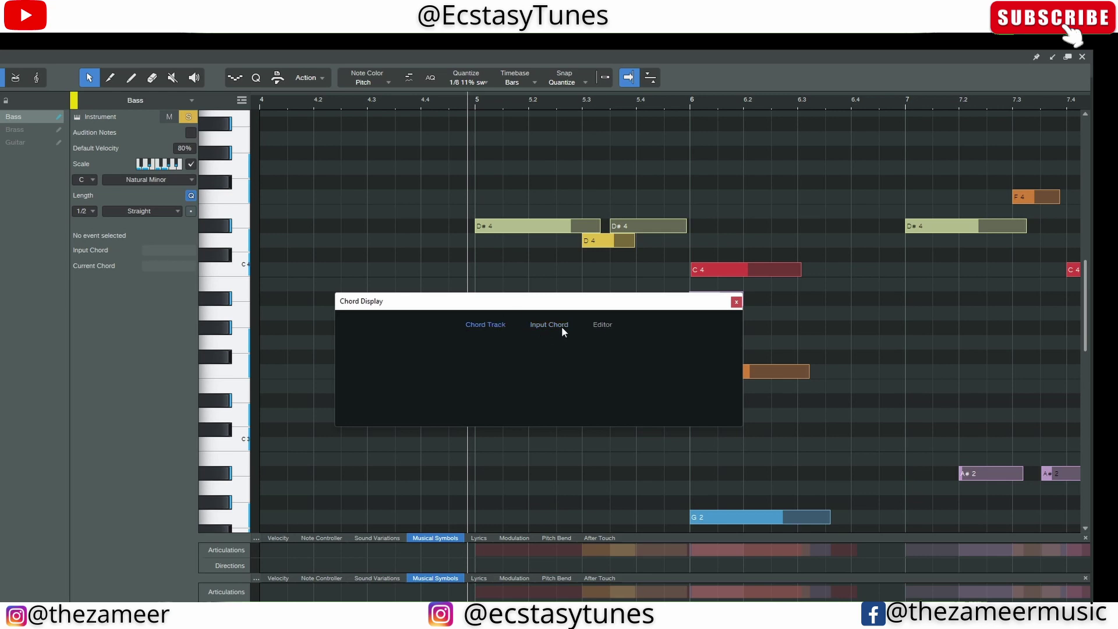
click(736, 301)
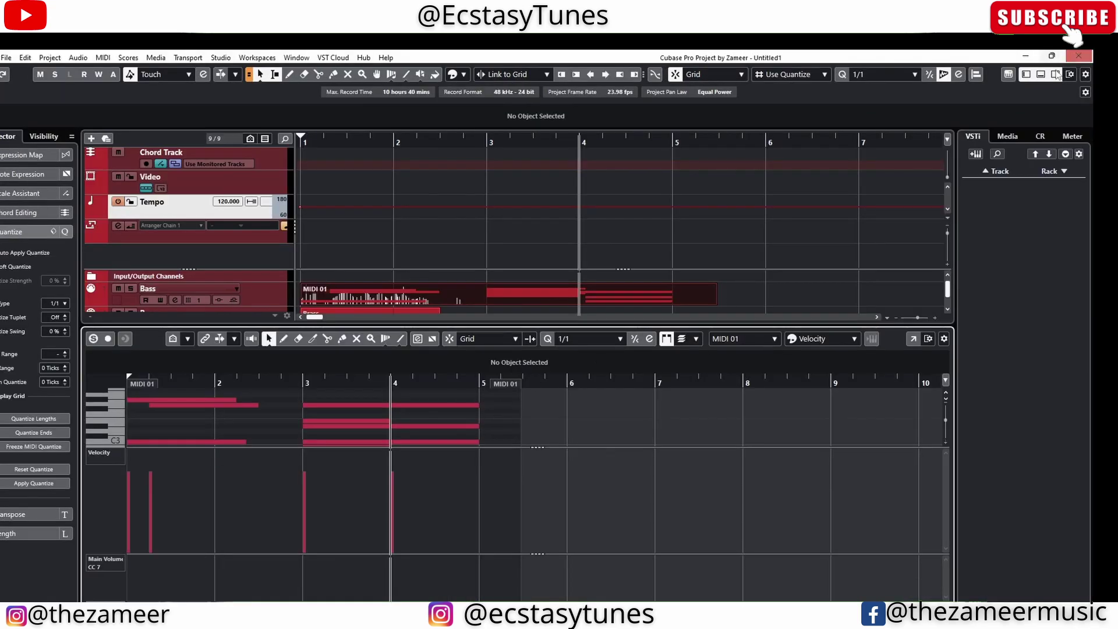
Switch to Cubase and hide the lower-zone editor in the project window.
click(1041, 74)
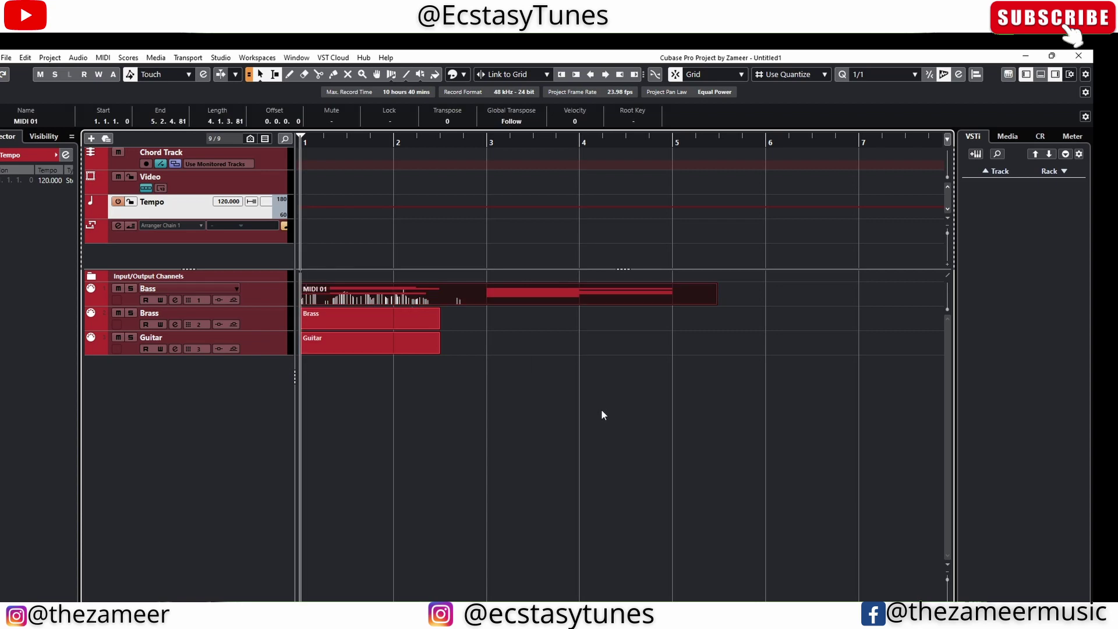
Switch to Studio One, open the Bass part and show the Brass, Bass and Guitar tracks in turn in the note editor.
click(603, 620)
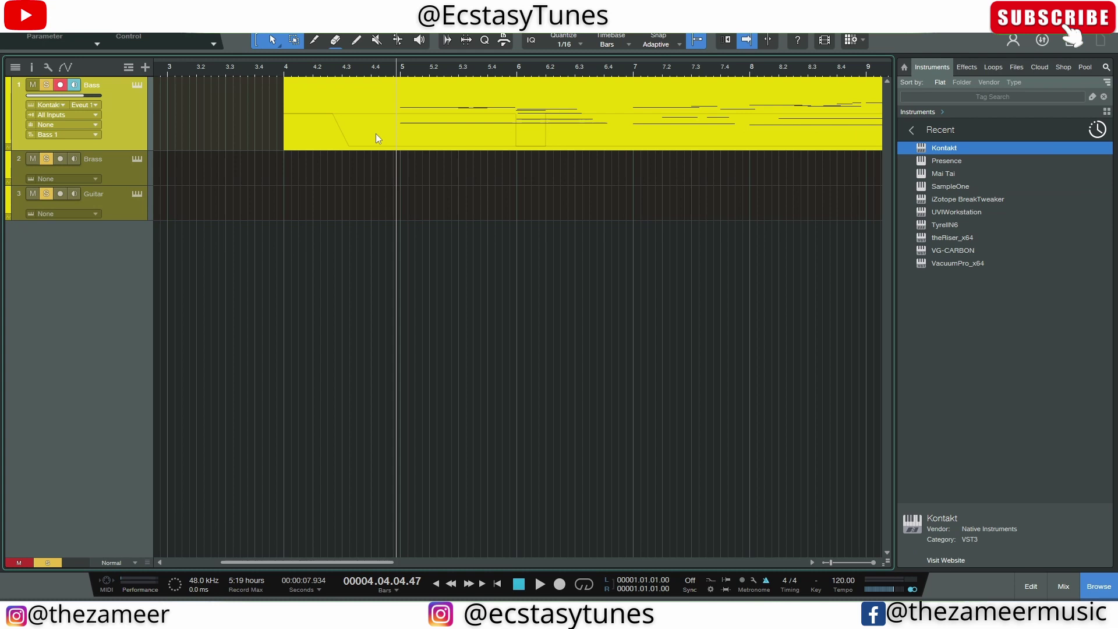
double_click(469, 140)
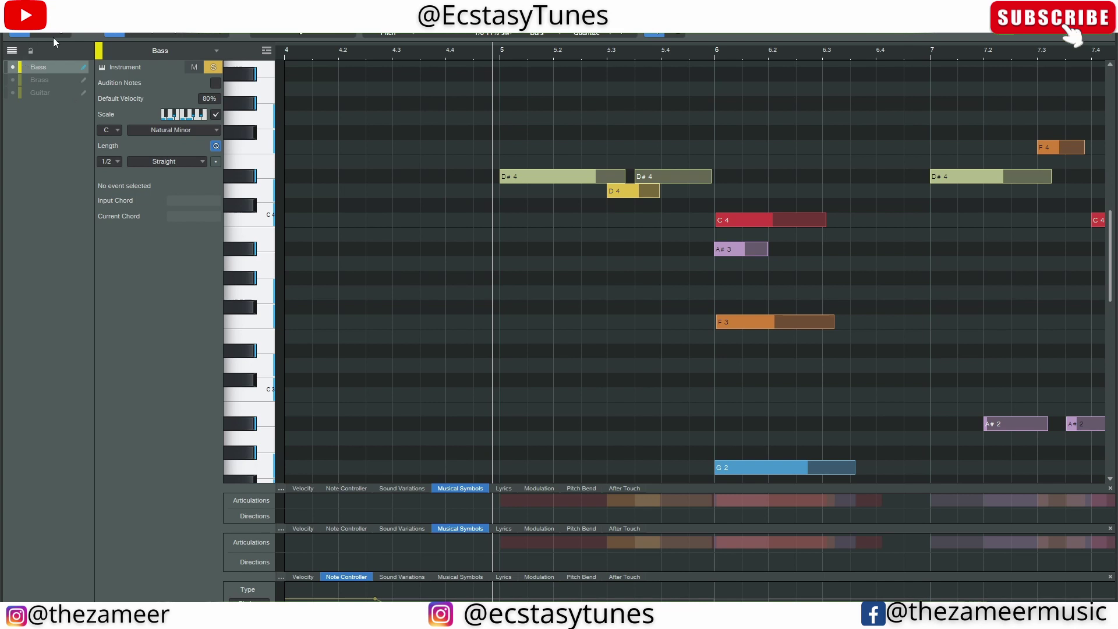
click(37, 81)
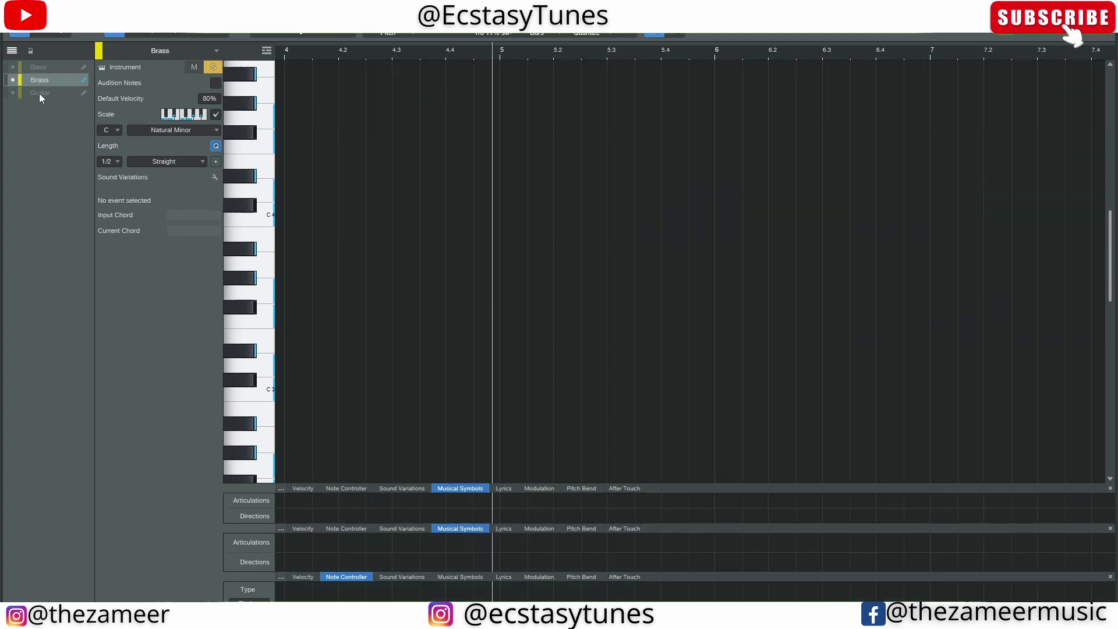
click(53, 70)
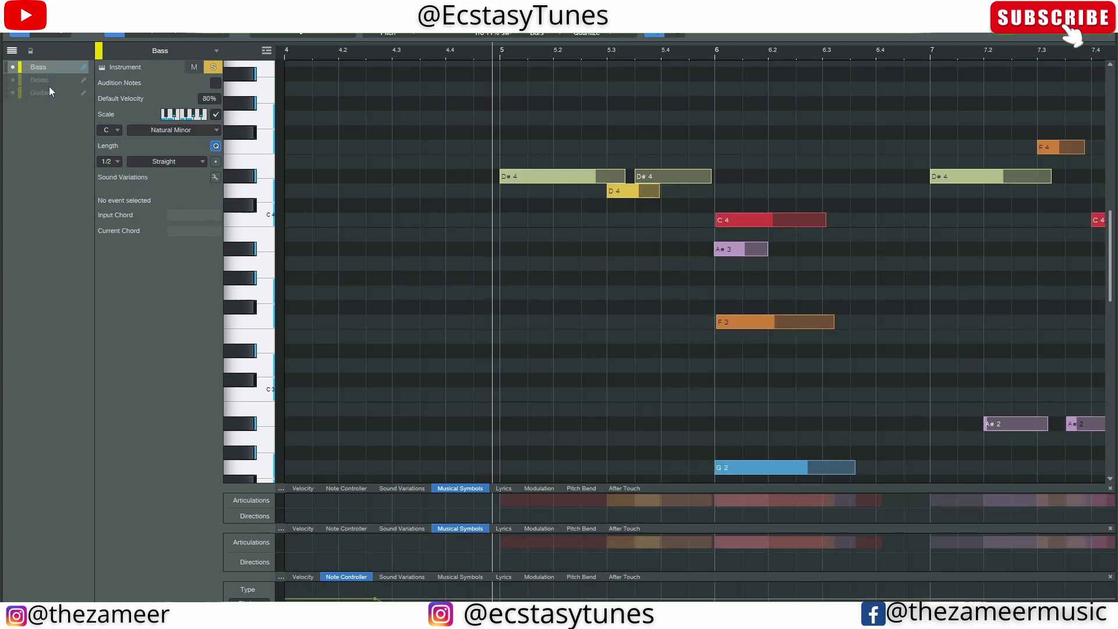
click(52, 85)
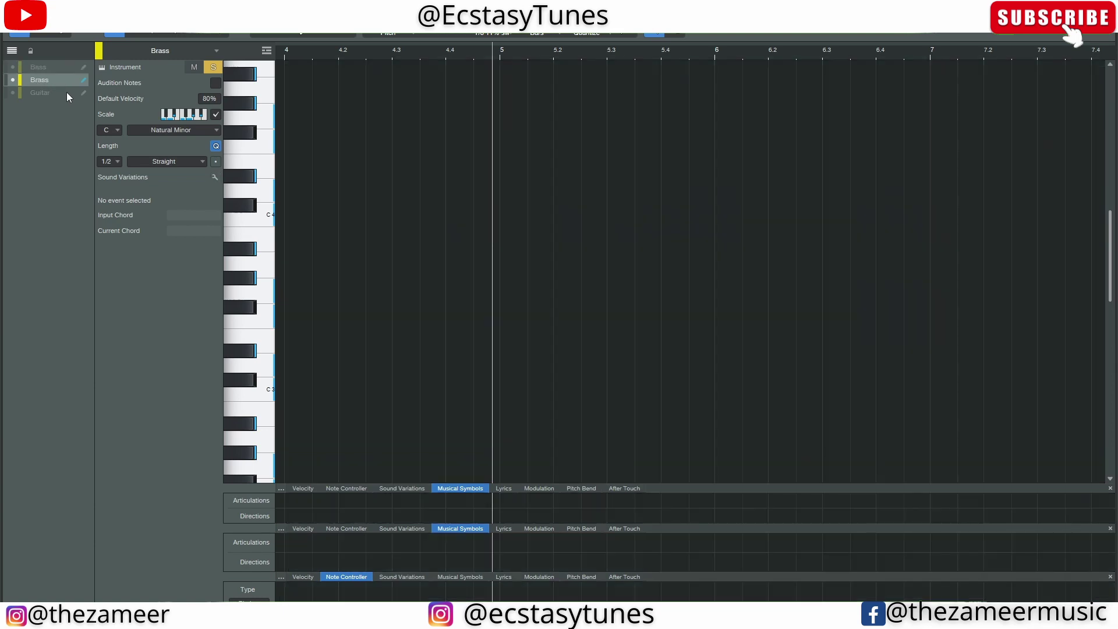
click(66, 92)
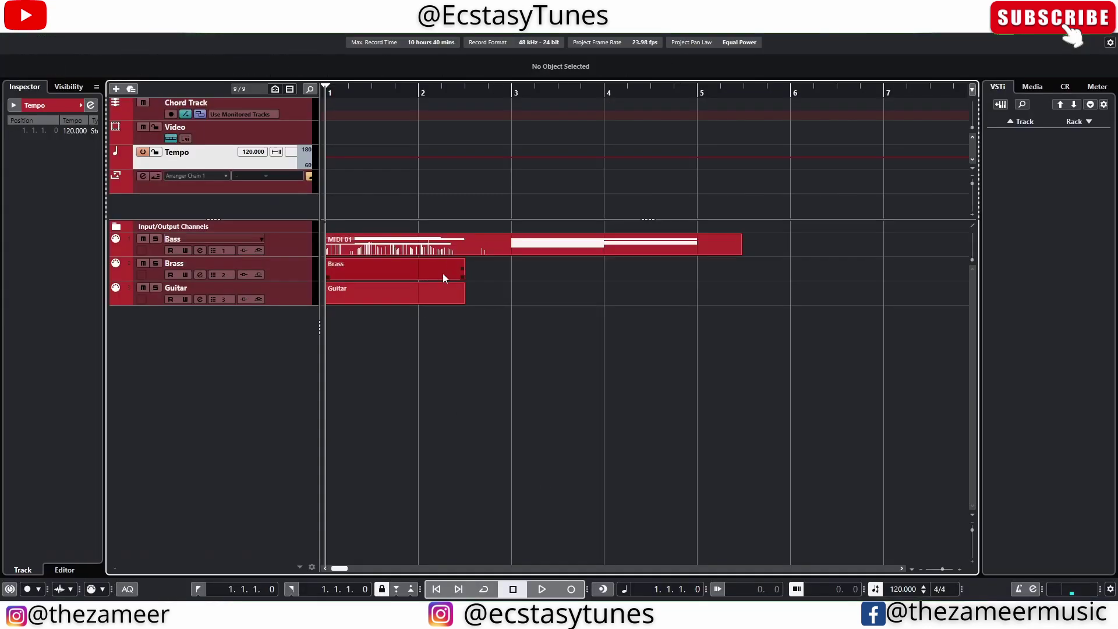
Switch to Cubase, open MIDI 01 in the Key Editor, check its list of editable parts and return the editor to the lower zone.
double_click(489, 255)
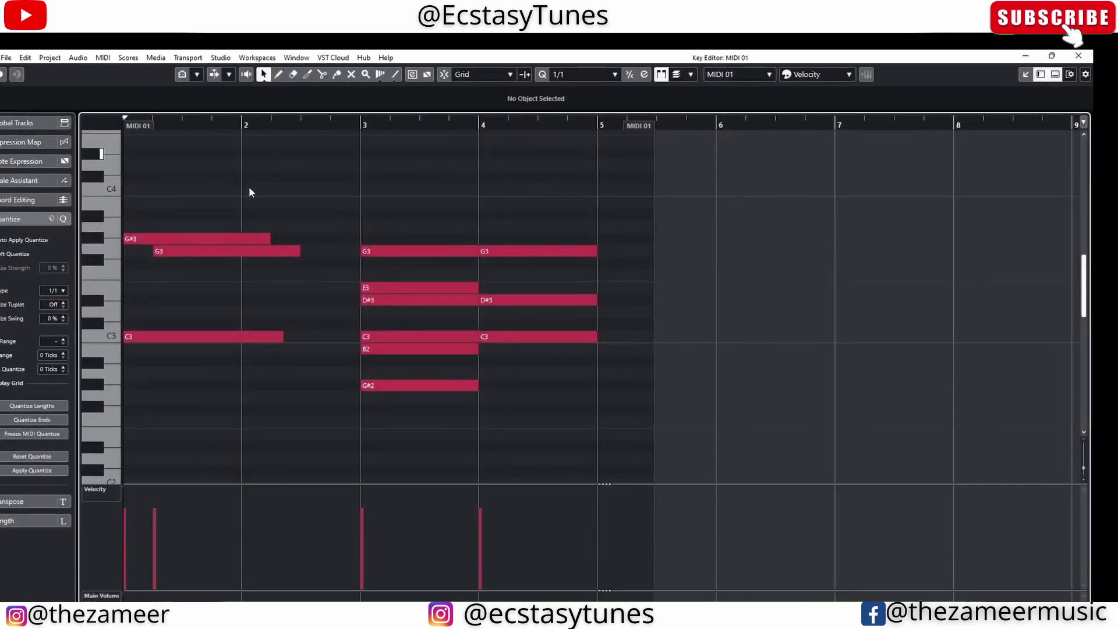
drag(600, 193, 105, 452)
click(676, 172)
click(754, 73)
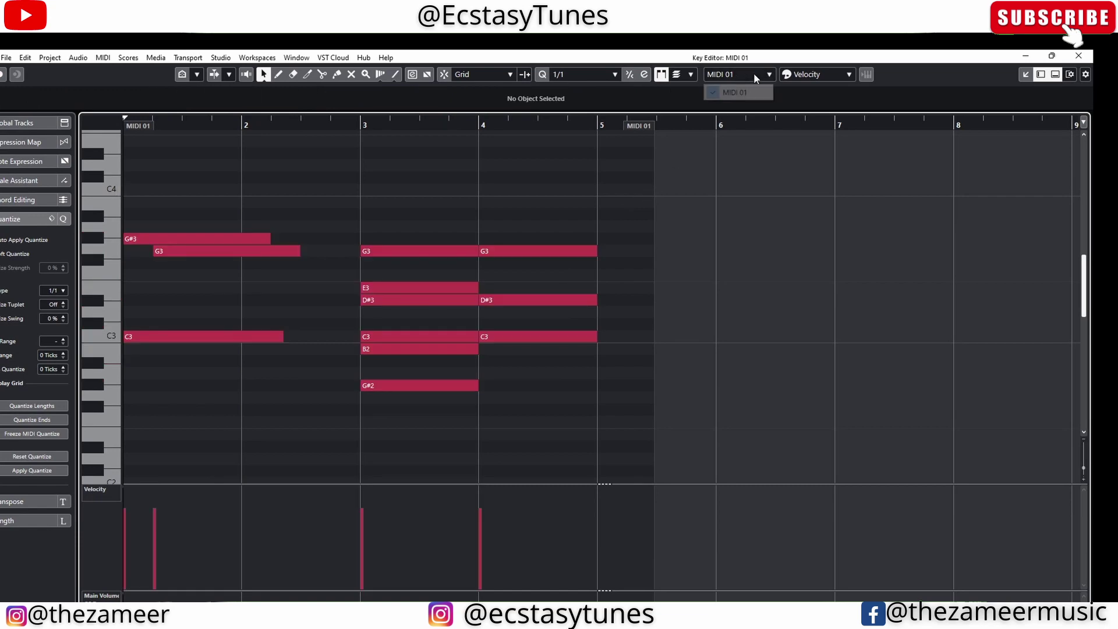
click(740, 121)
click(1026, 74)
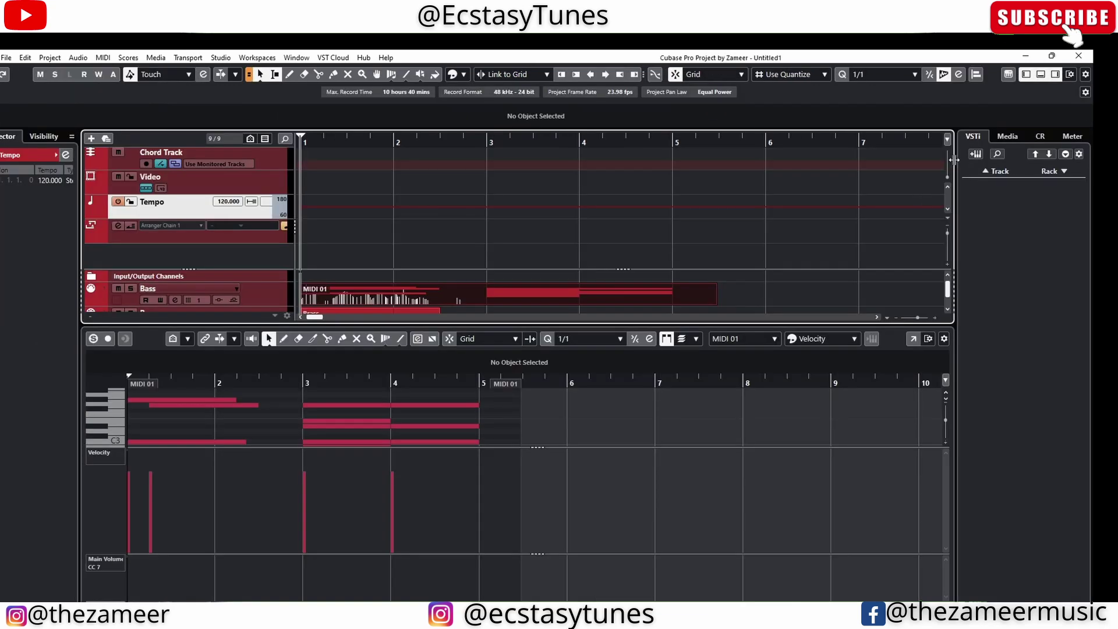
Select the MIDI 01, Brass and Guitar parts together in the project and open them in a separate Key Editor window.
click(1041, 74)
click(424, 410)
drag(469, 381, 303, 294)
click(496, 352)
drag(467, 379, 341, 299)
double_click(399, 302)
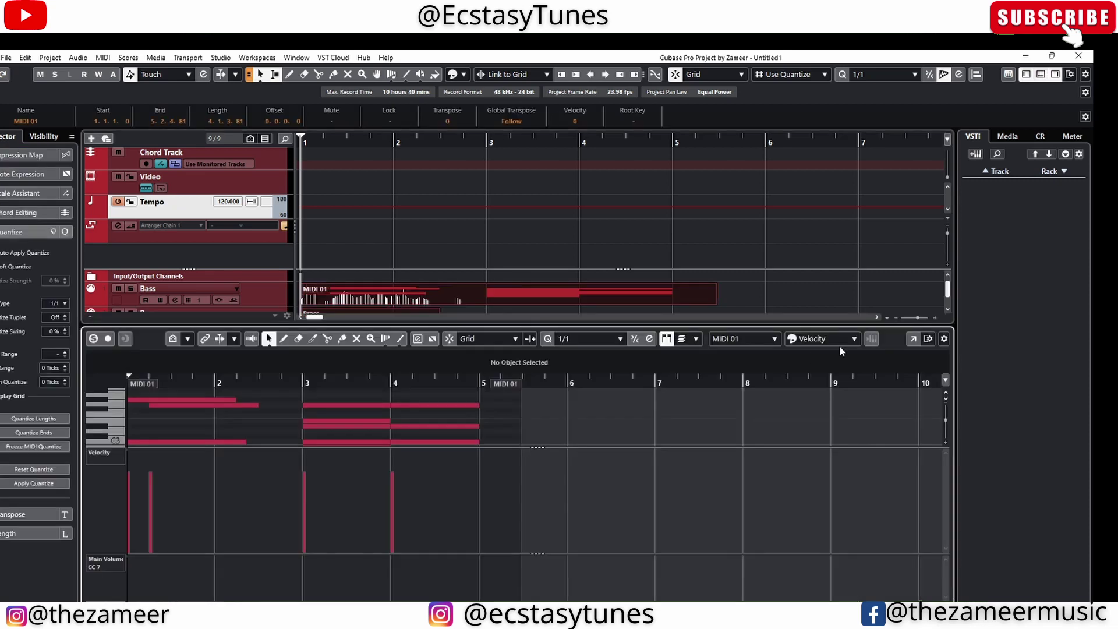
click(909, 340)
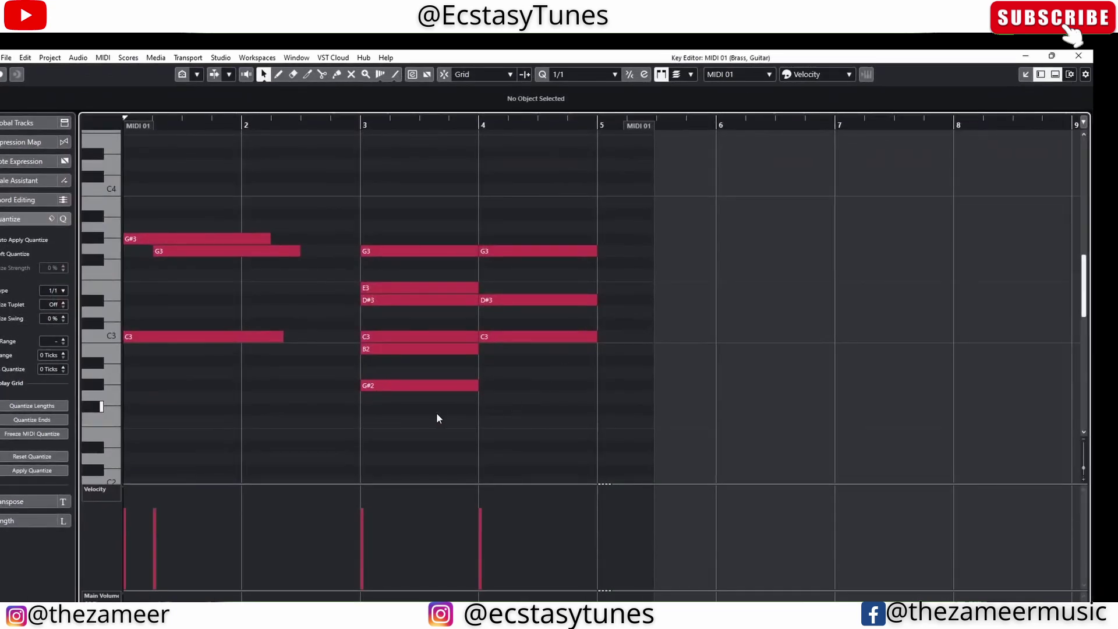
Make Brass and then Guitar the active part in the Key Editor to compare the parts, and close the editor.
scroll(351, 267, up, 5)
scroll(383, 328, down, 8)
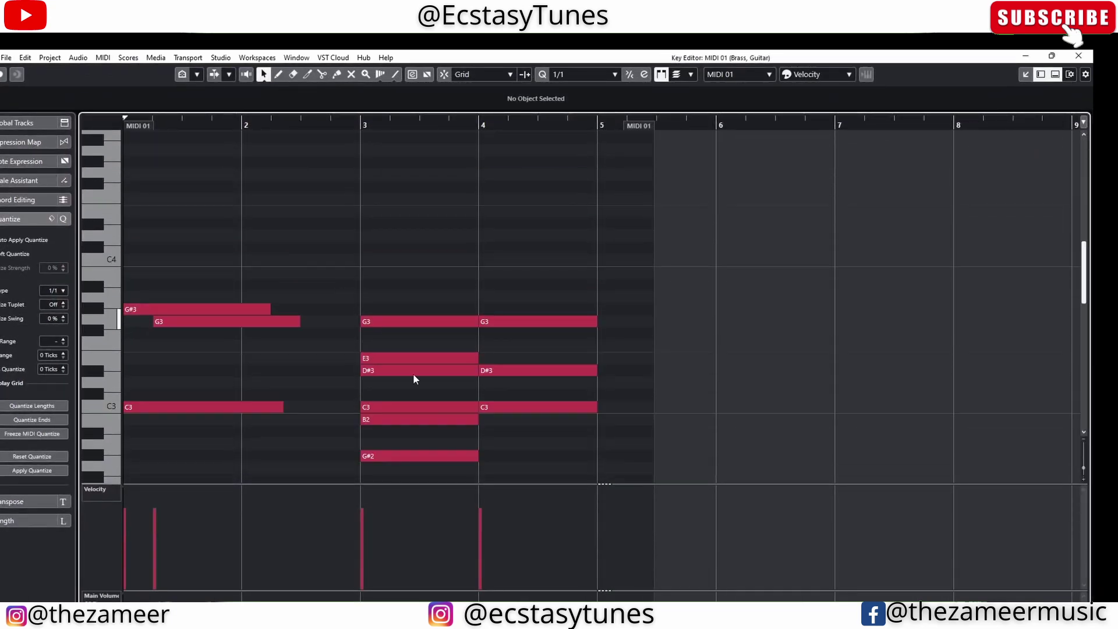
scroll(398, 422, up, 6)
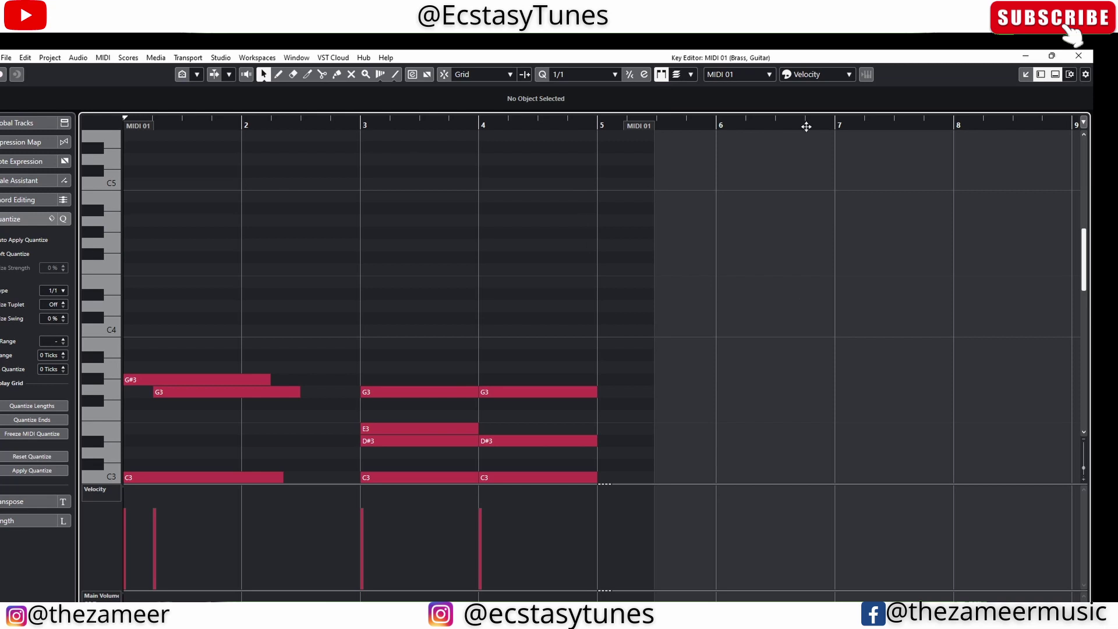
click(751, 75)
click(769, 74)
click(770, 74)
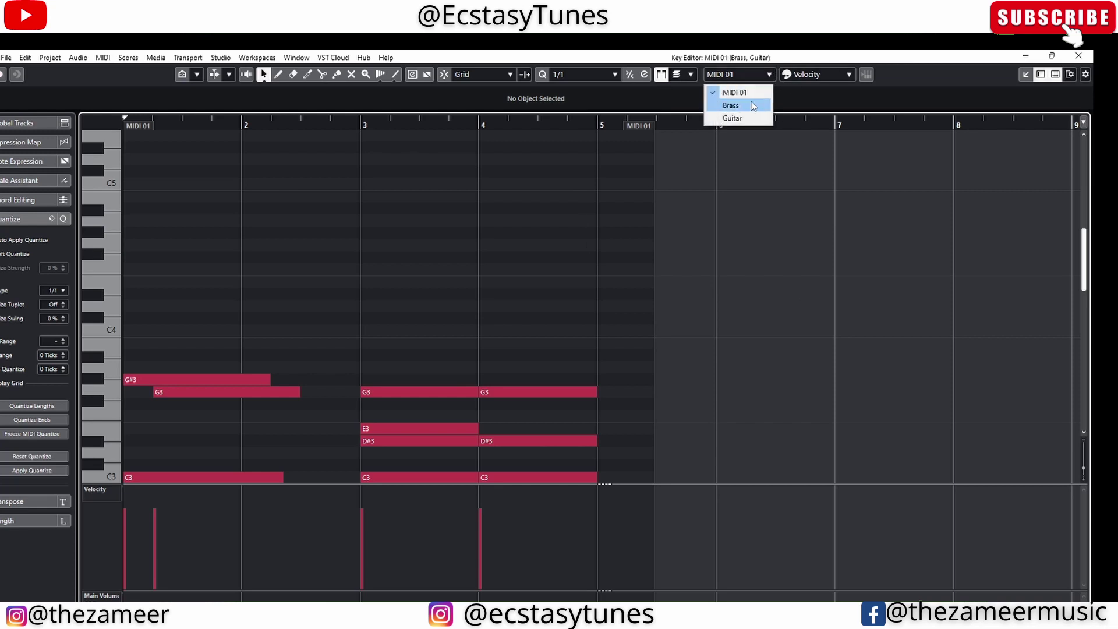
click(747, 107)
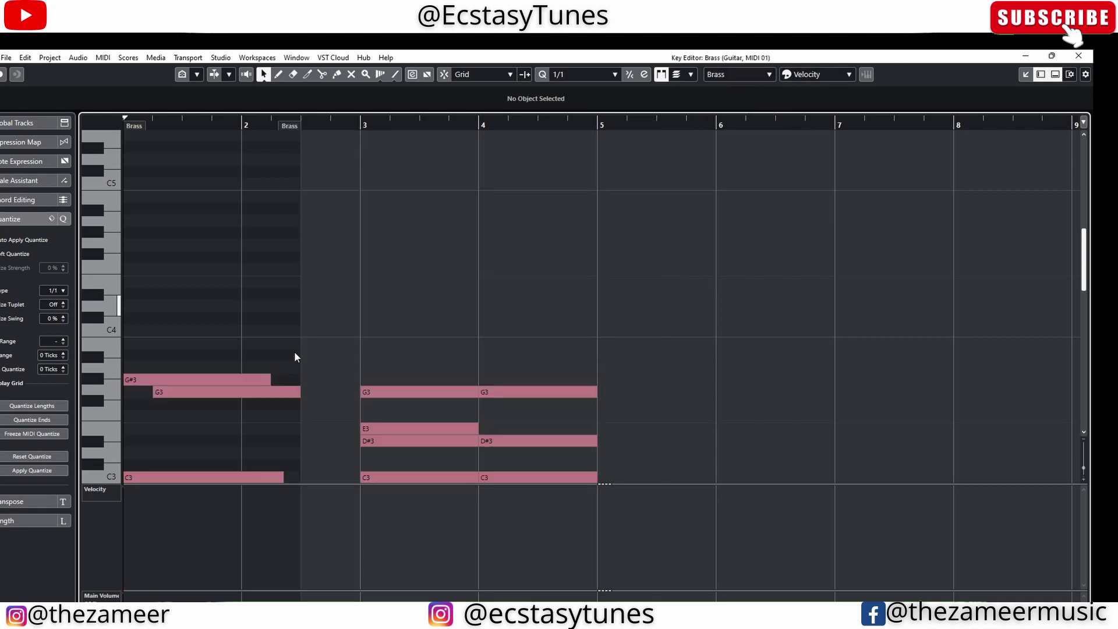
click(767, 78)
click(751, 118)
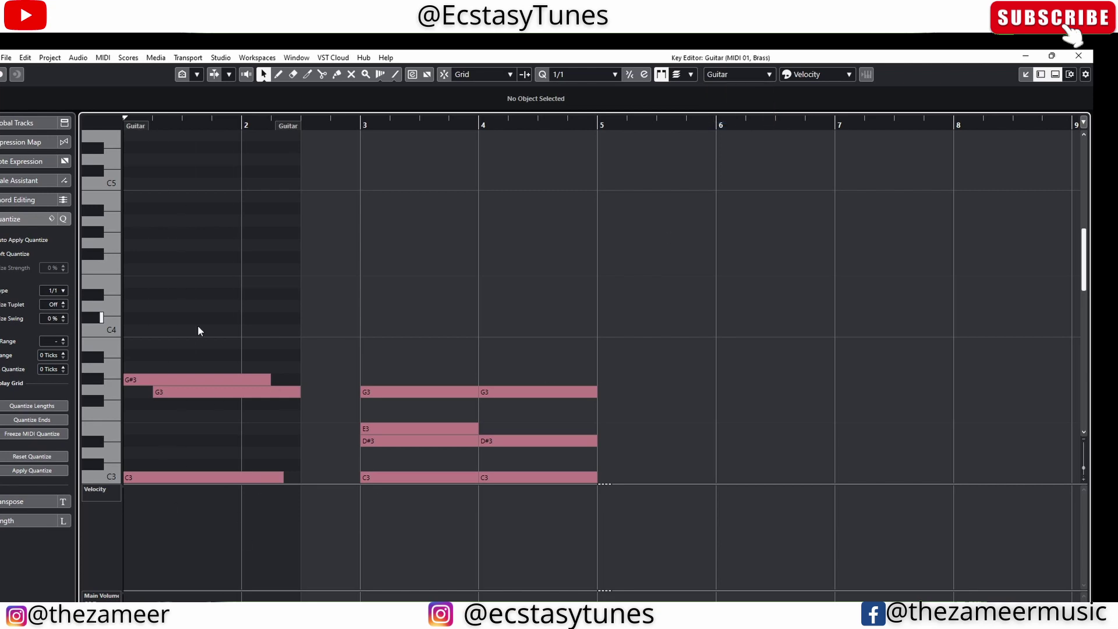
click(1079, 55)
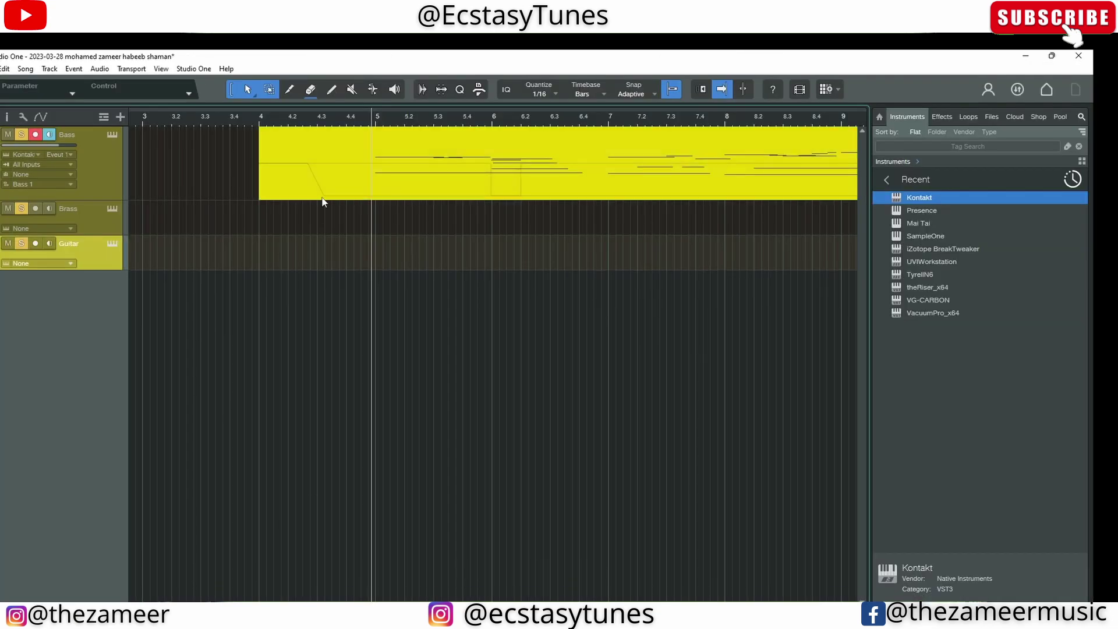
Open the Bass part in the note editor, view the Brass track and return to the Bass track.
click(323, 200)
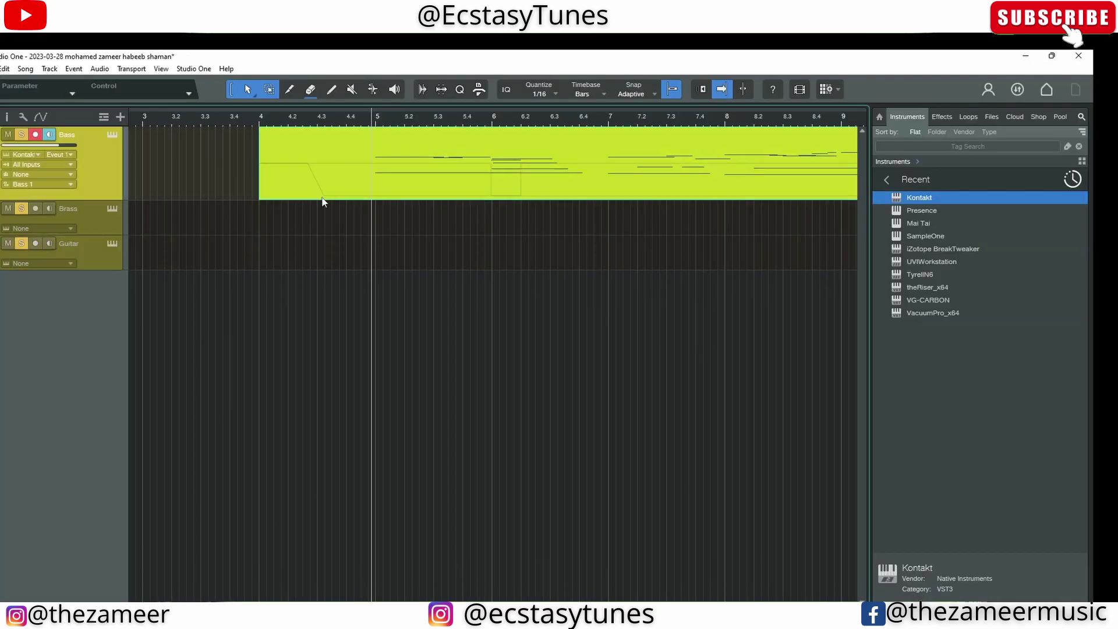
double_click(322, 198)
click(4, 134)
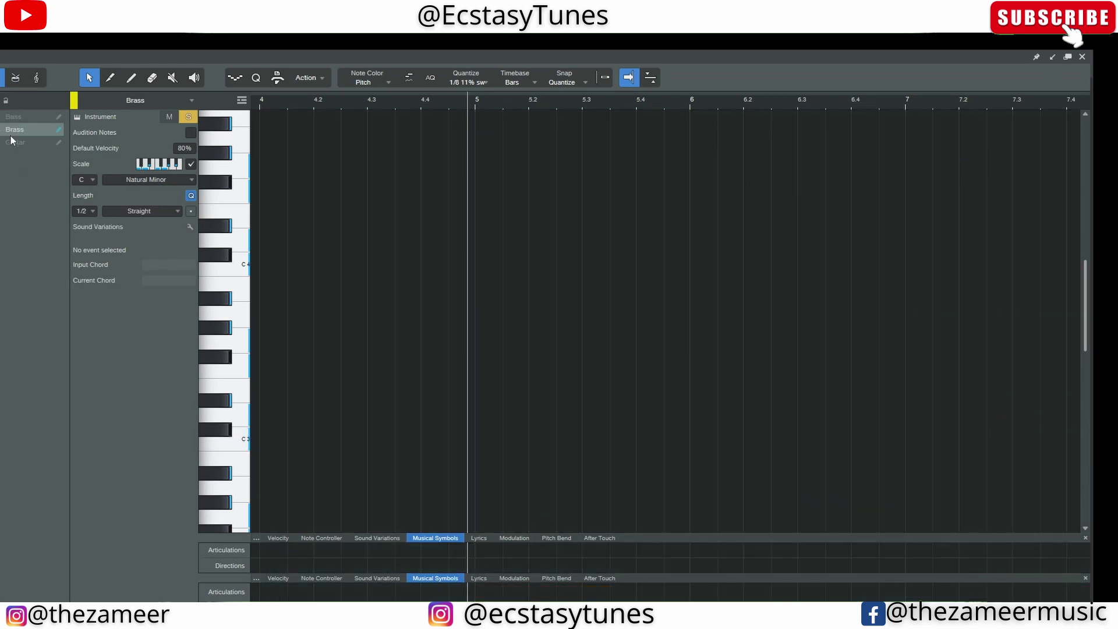
click(24, 116)
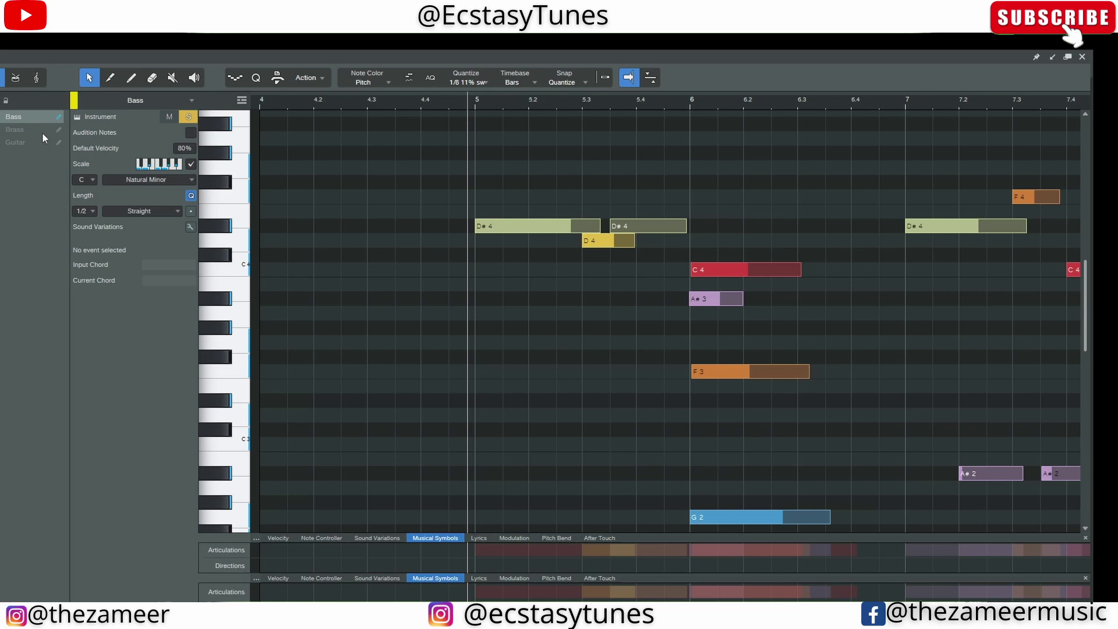
Show Brass together with Bass in the note editor, switch editing to Brass and return it to Bass.
click(42, 132)
click(35, 118)
scroll(559, 399, down, 1)
scroll(557, 403, down, 2)
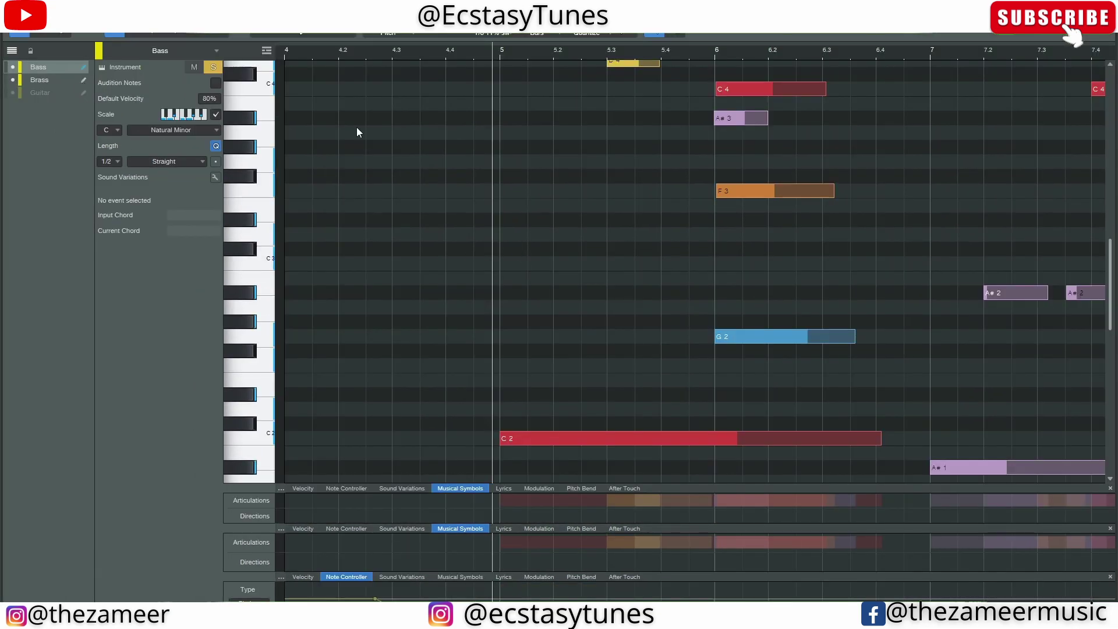
click(81, 82)
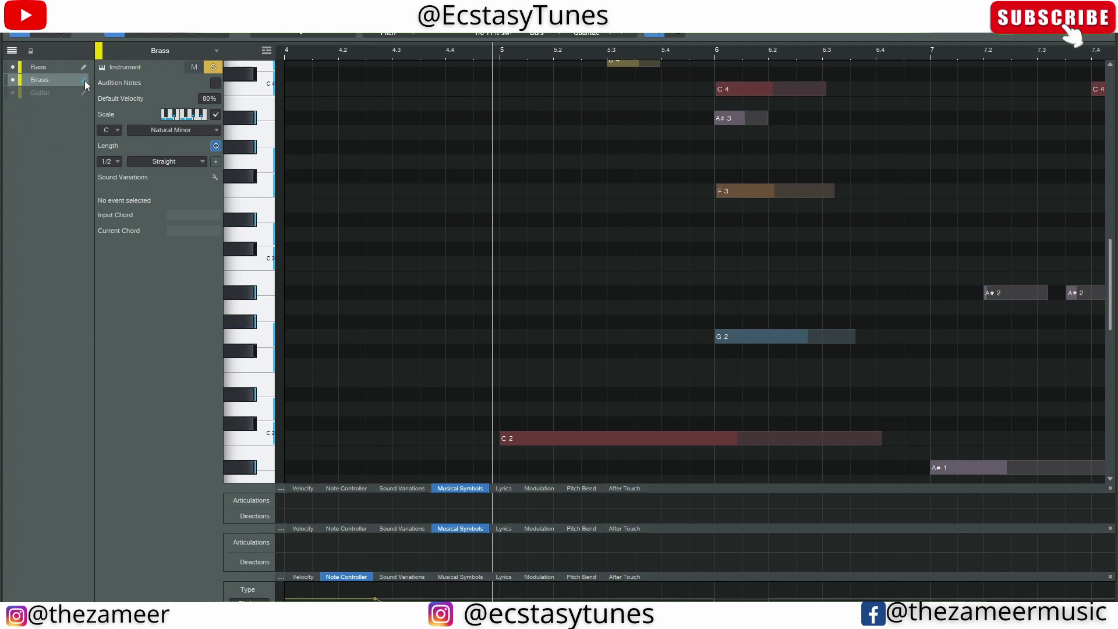
click(65, 70)
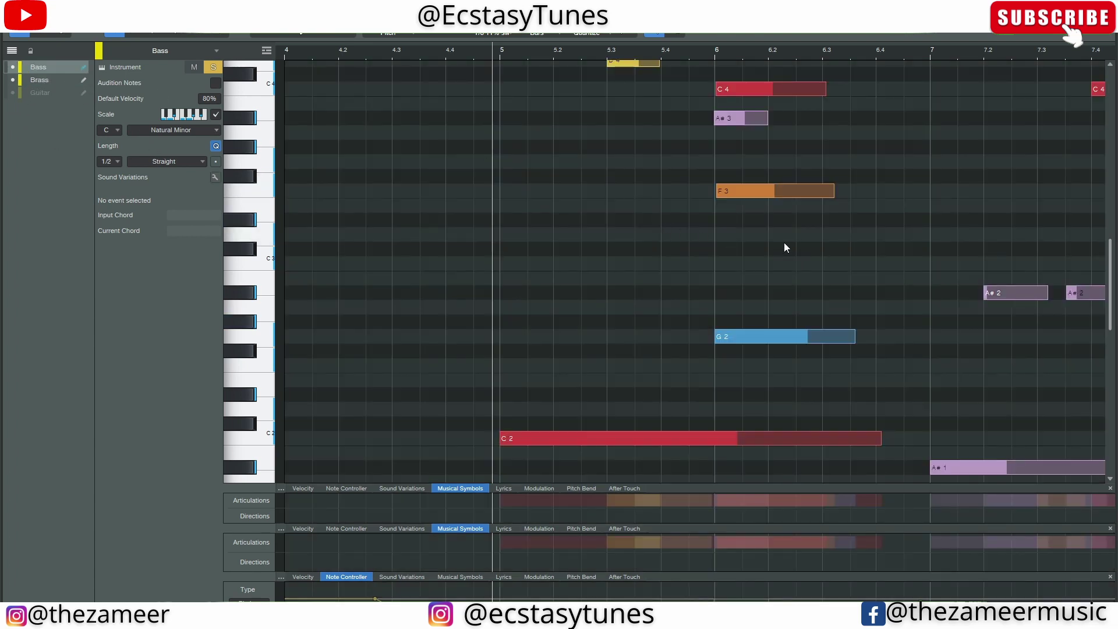
Transfer the F3 note at bar 6 from the Bass track to the Brass track.
right_click(729, 194)
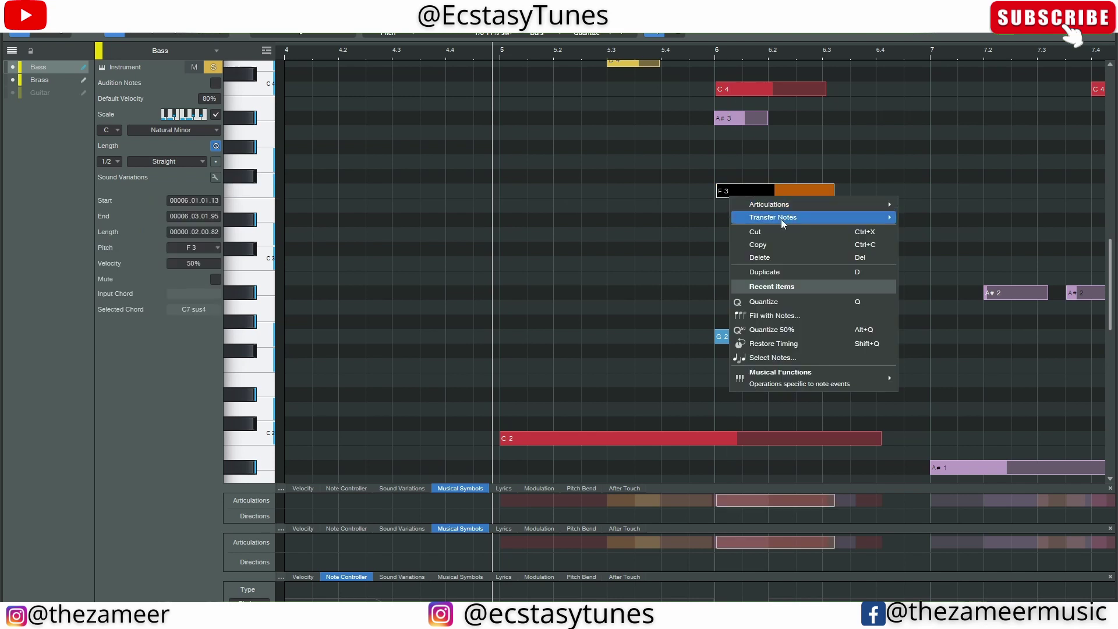
mouse_move(783, 223)
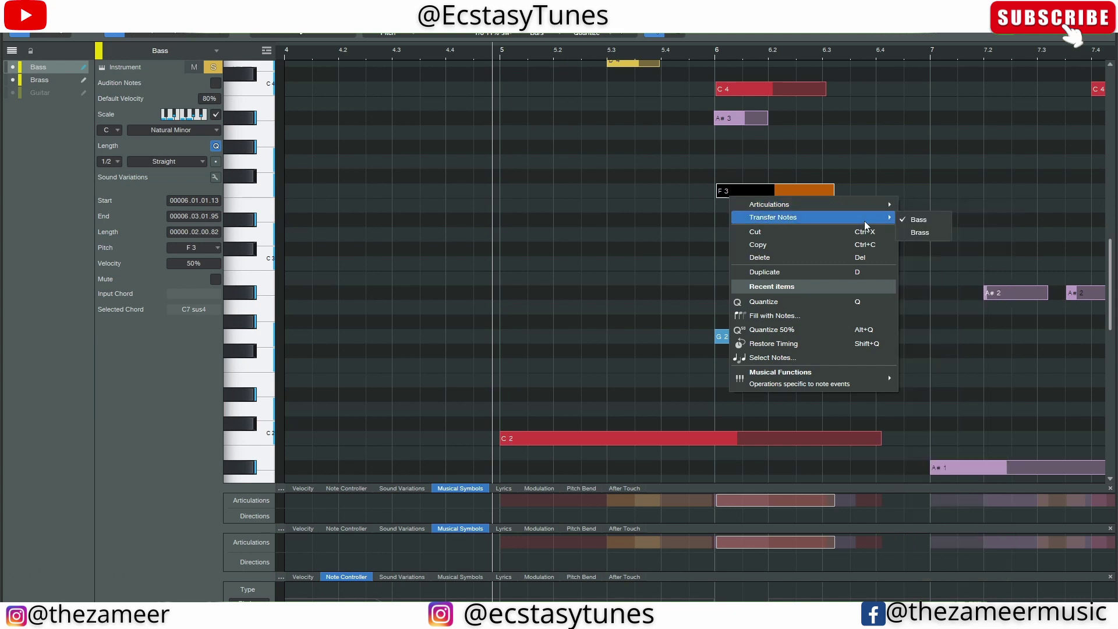
click(916, 231)
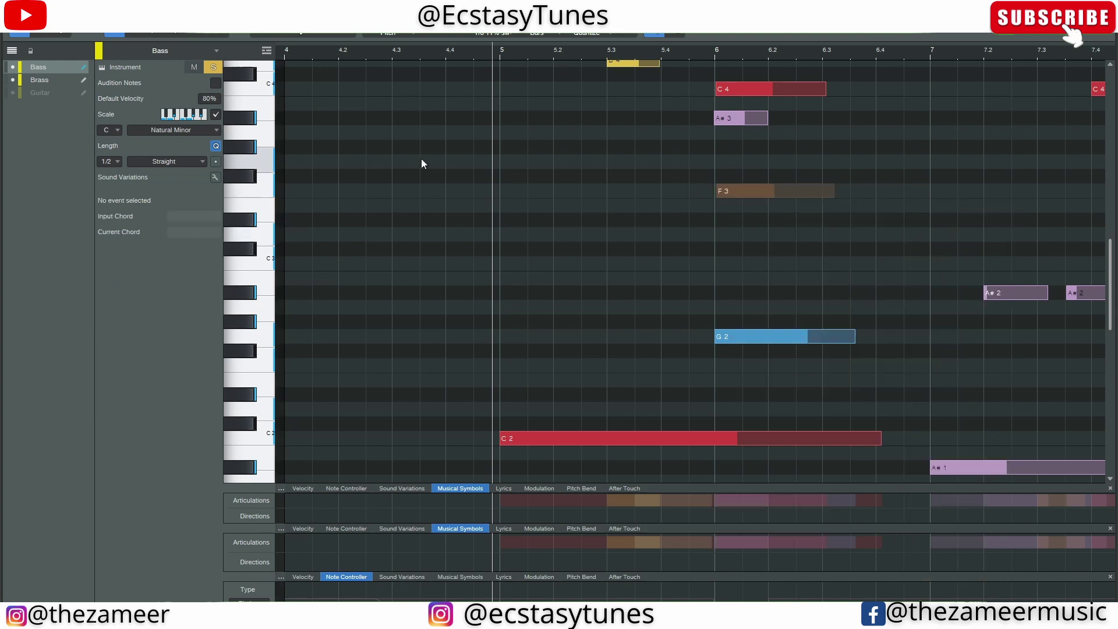